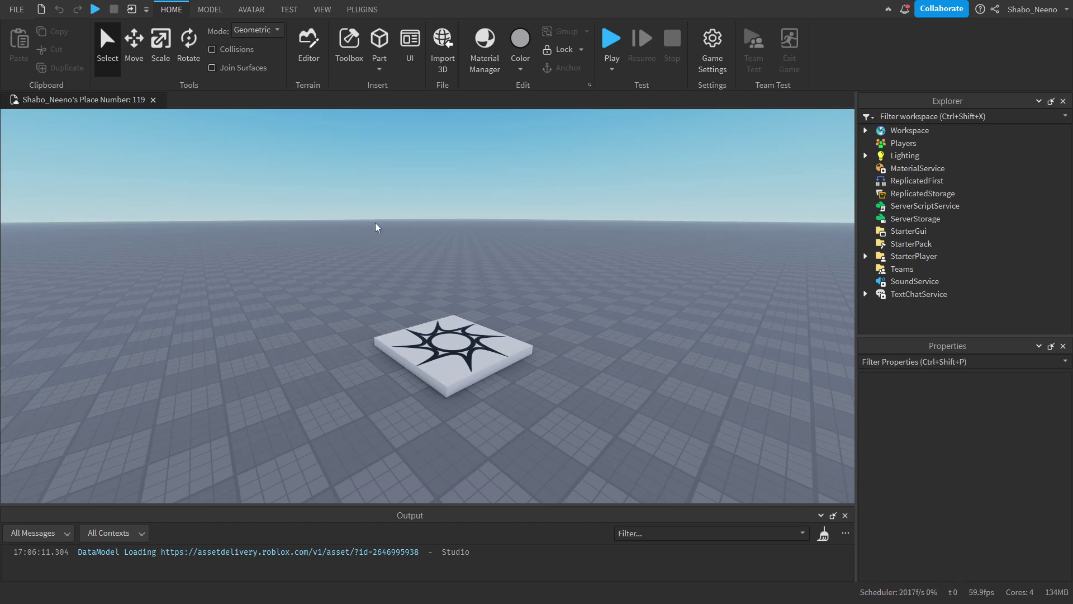
Open the Toolbox and browse the marketplace's Plugins category.
{"action": "left_click", "coordinate": [349, 11]}
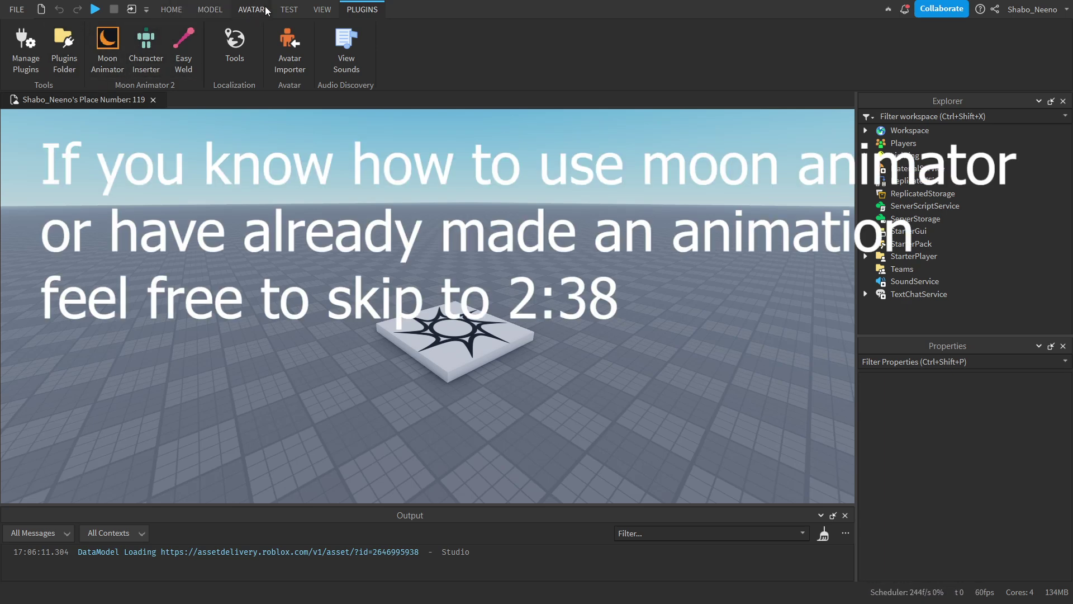
{"action": "left_click", "coordinate": [311, 10]}
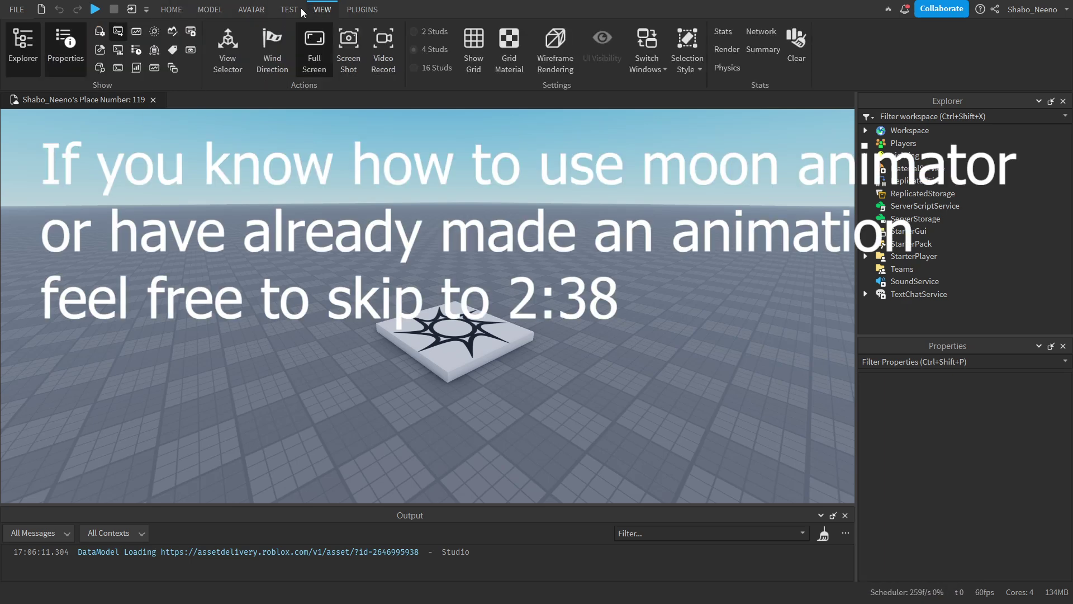
{"action": "left_click", "coordinate": [101, 49]}
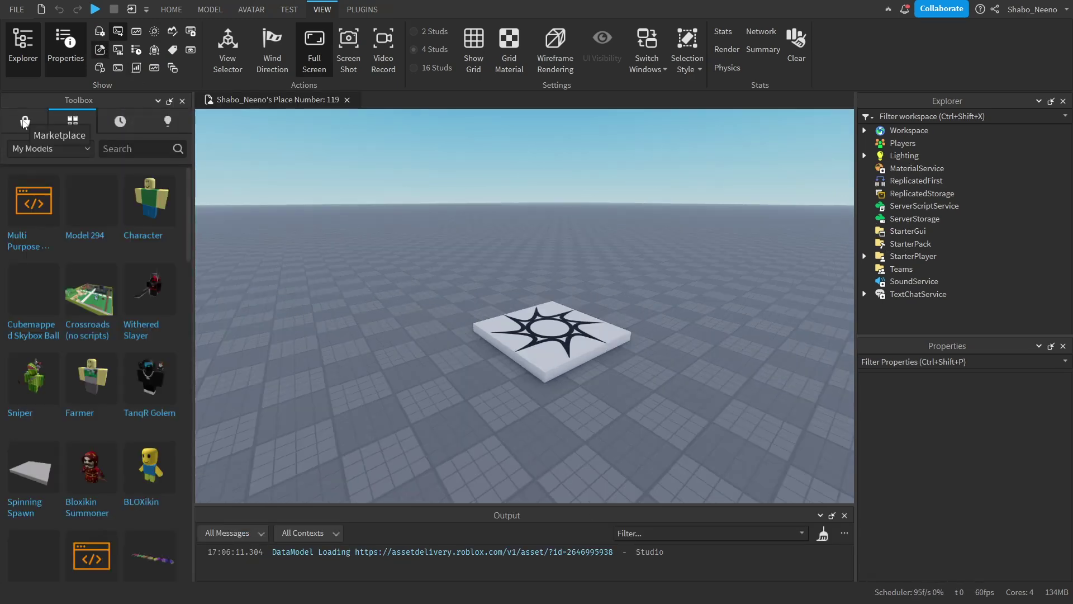
{"action": "left_click", "coordinate": [25, 122]}
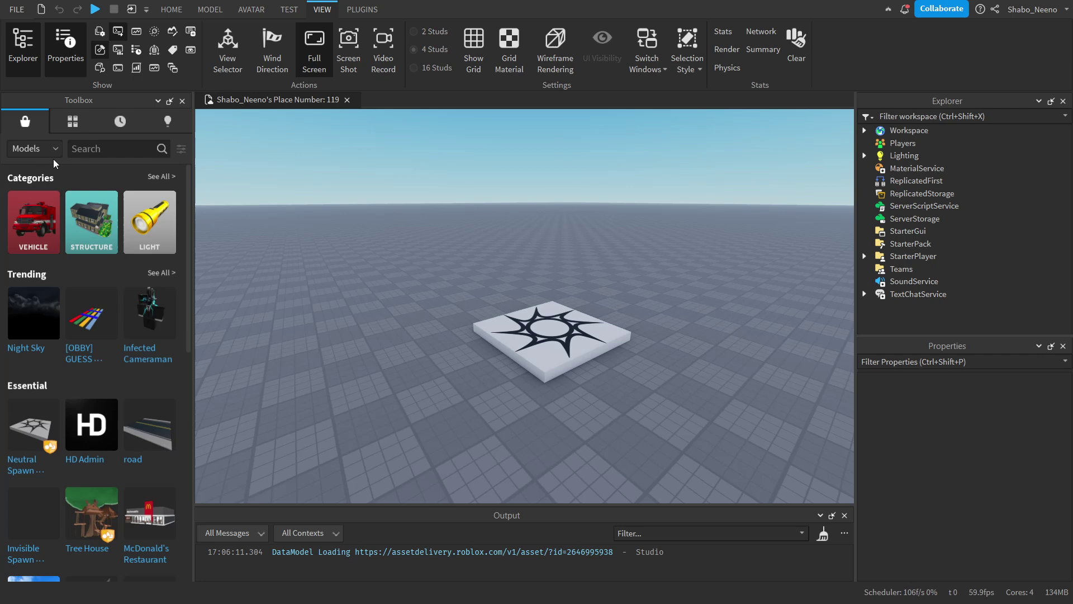
{"action": "left_click", "coordinate": [37, 151]}
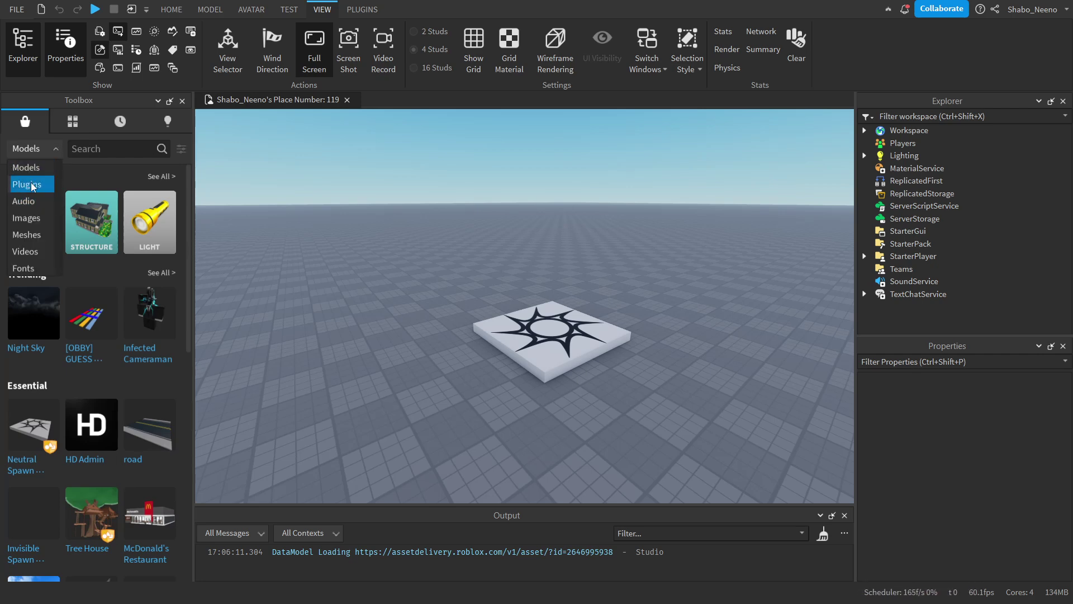
{"action": "left_click", "coordinate": [32, 185]}
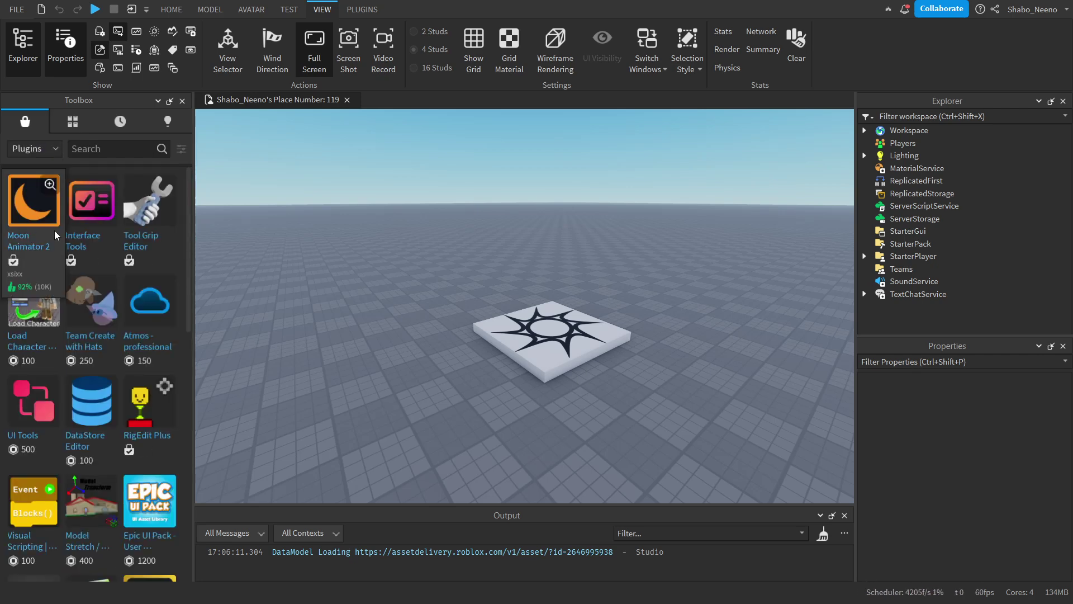
Review the Moon Animator 2 plugin's details in the marketplace and close the Toolbox.
{"action": "left_click", "coordinate": [50, 184]}
{"action": "left_click", "coordinate": [180, 121]}
{"action": "left_click", "coordinate": [54, 208]}
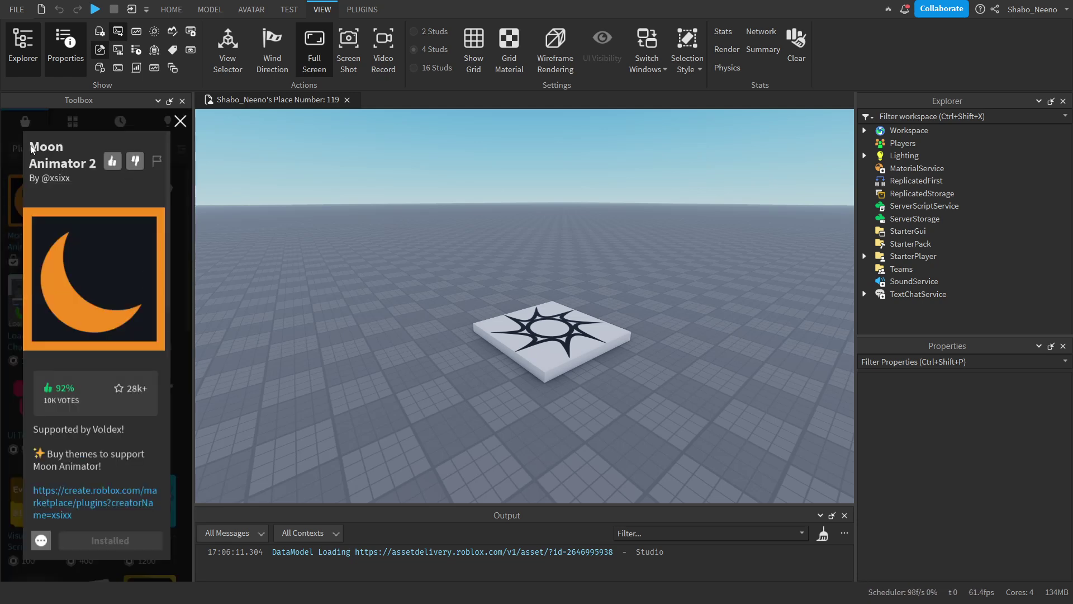
{"action": "scroll", "coordinate": [100, 269], "scroll_direction": "down", "scroll_amount": 5}
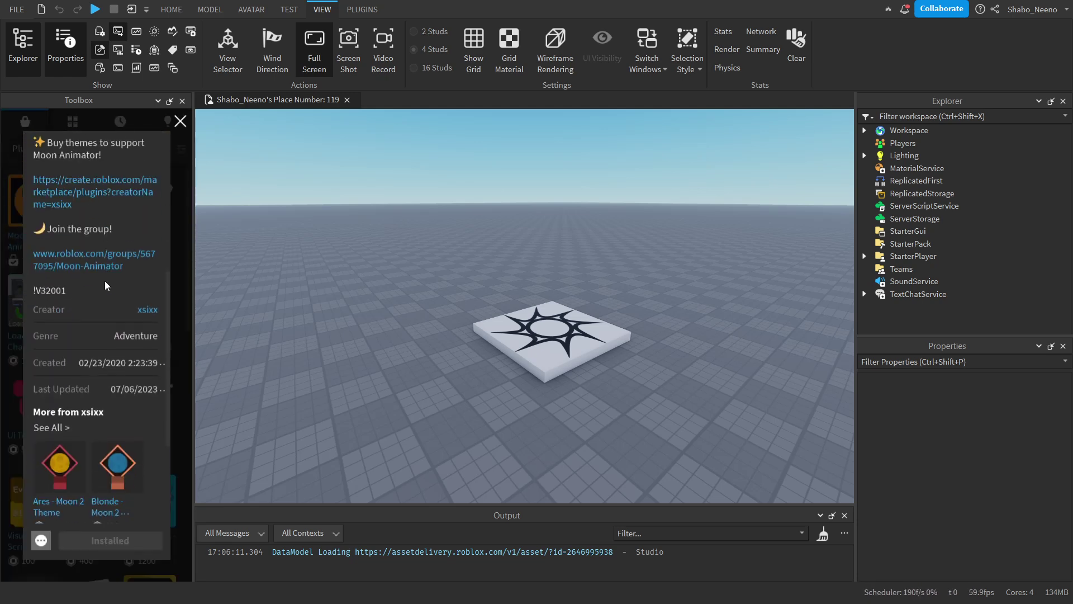
{"action": "scroll", "coordinate": [107, 285], "scroll_direction": "up", "scroll_amount": 5}
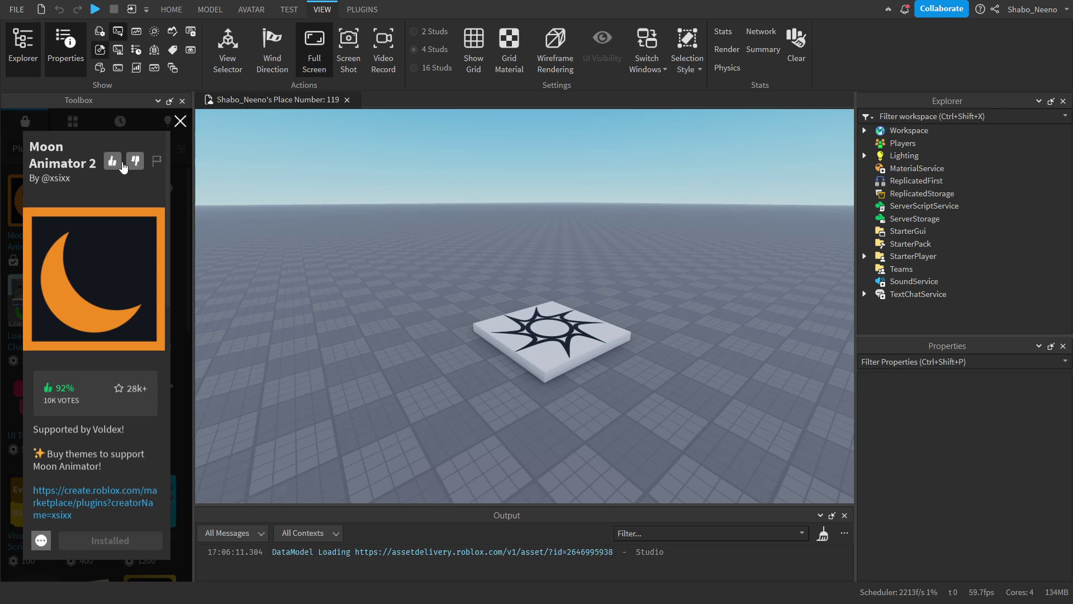
{"action": "left_click", "coordinate": [181, 121]}
{"action": "left_click", "coordinate": [182, 101]}
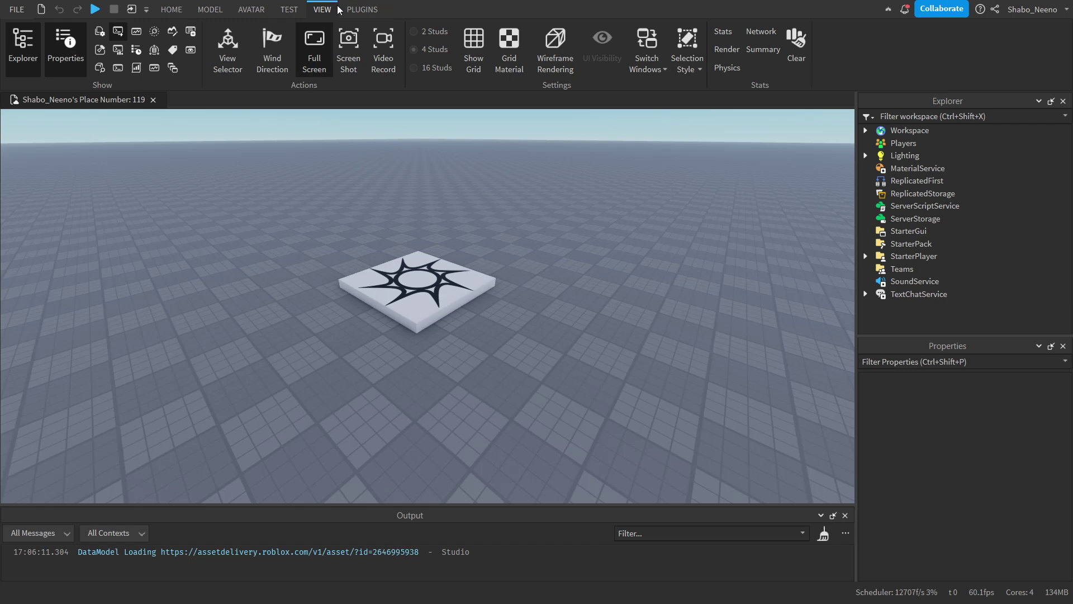
Insert the R6 preset rig into the workspace with the Character Inserter.
{"action": "left_click", "coordinate": [356, 10]}
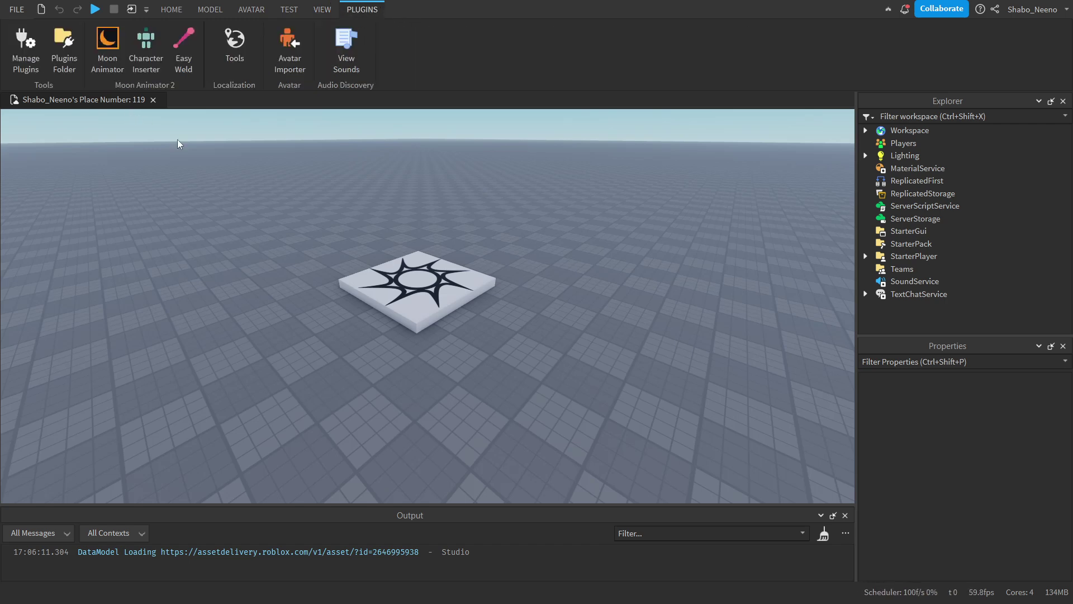
{"action": "right_click_drag", "start_coordinate": [213, 169], "coordinate": [229, 170]}
{"action": "key", "text": "w"}
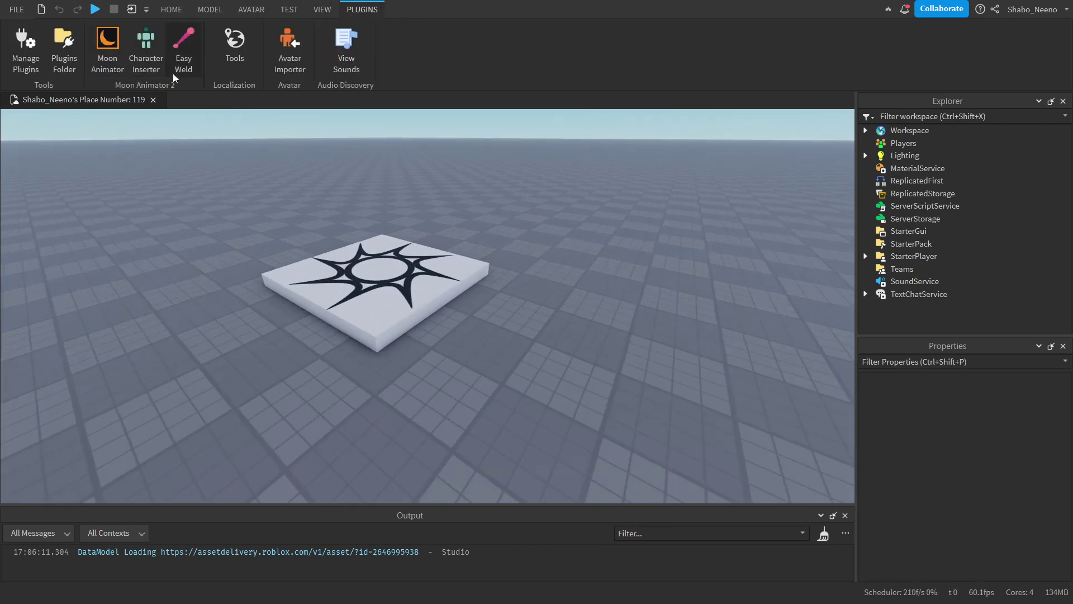
{"action": "left_click", "coordinate": [140, 63]}
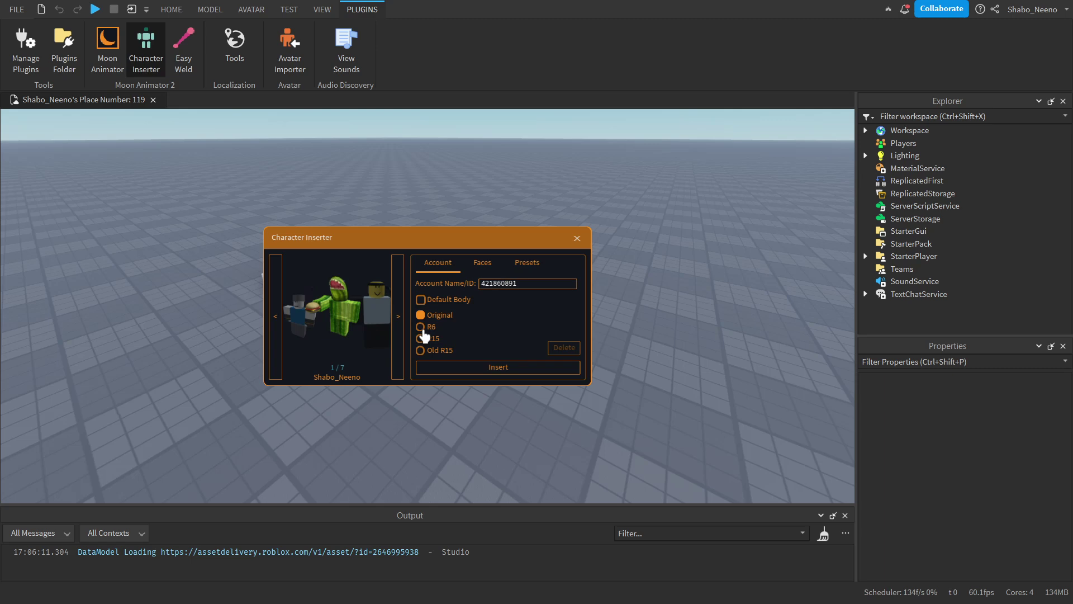
{"action": "left_click", "coordinate": [422, 328]}
{"action": "left_click", "coordinate": [511, 266]}
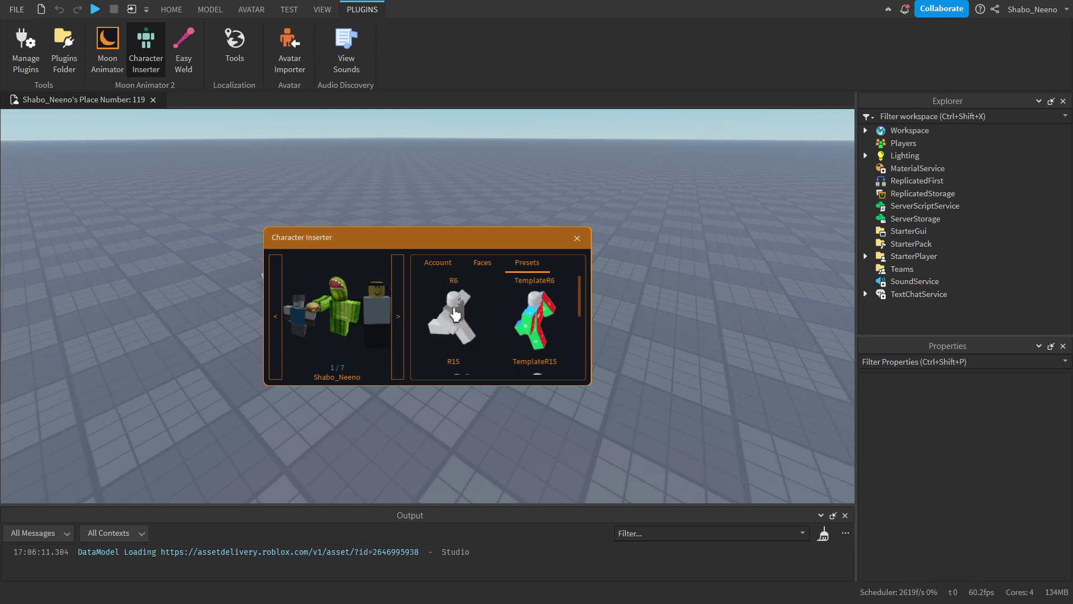
{"action": "left_click", "coordinate": [455, 313]}
{"action": "left_click", "coordinate": [577, 238]}
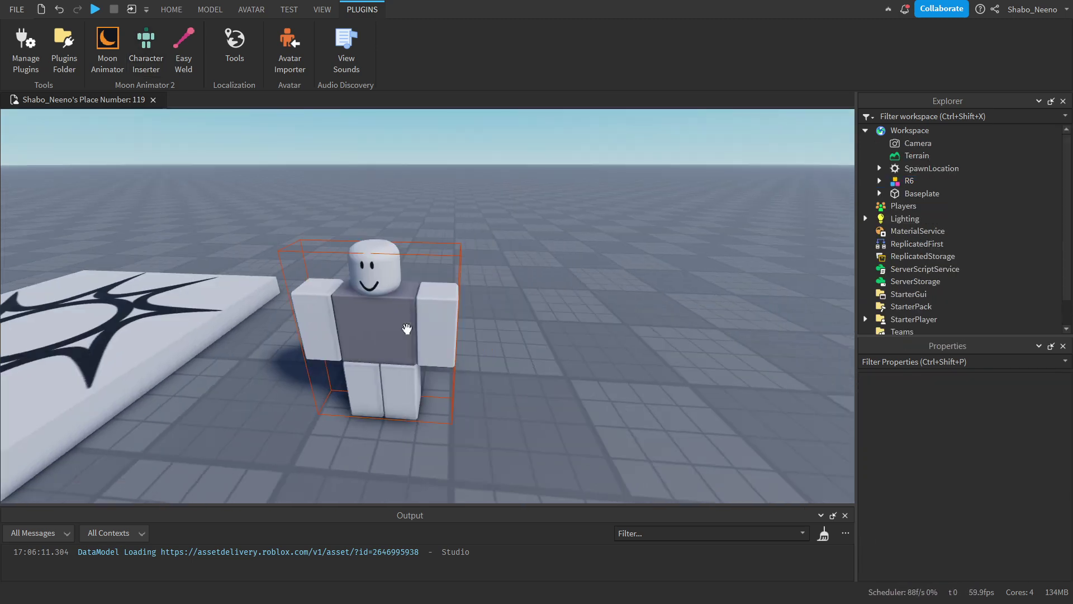
{"action": "key", "text": "d"}
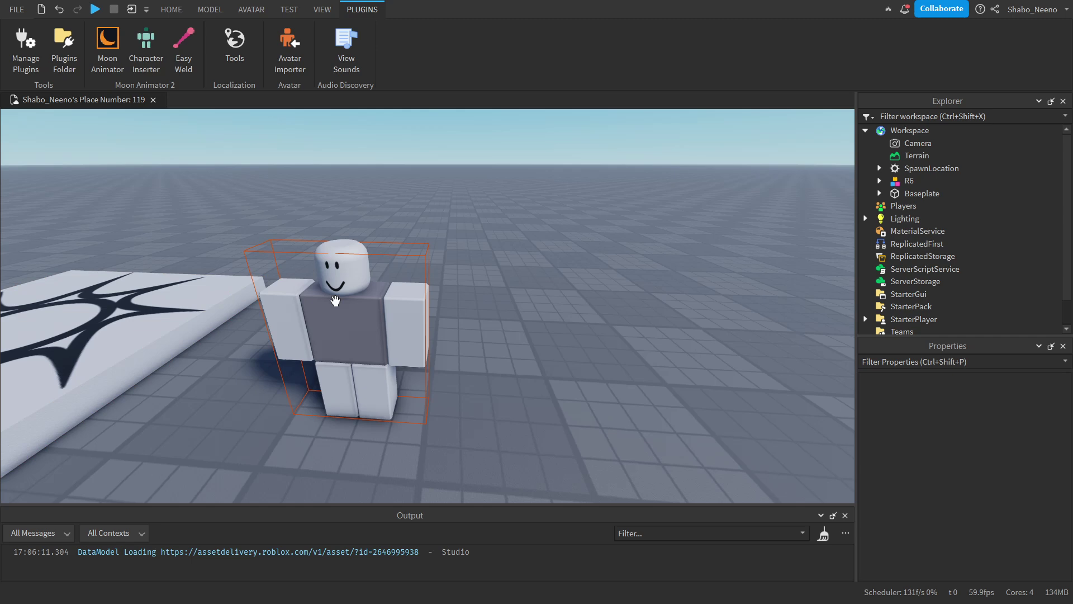
Open the R6 rig in Moon Animator and create a new rig animation for it.
{"action": "left_click", "coordinate": [343, 311]}
{"action": "key", "text": "a"}
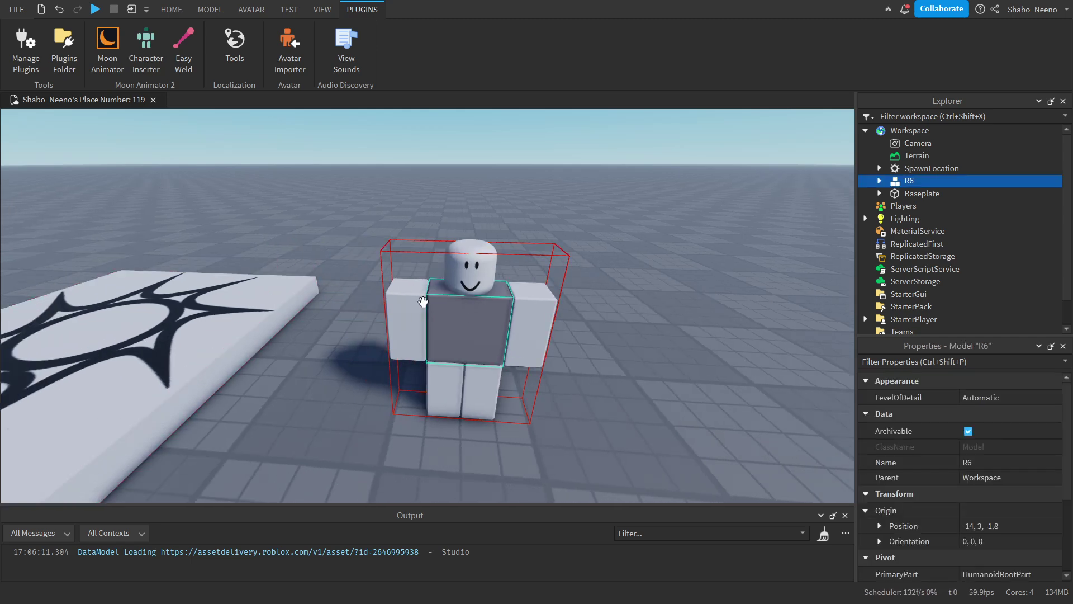
{"action": "left_click", "coordinate": [109, 56]}
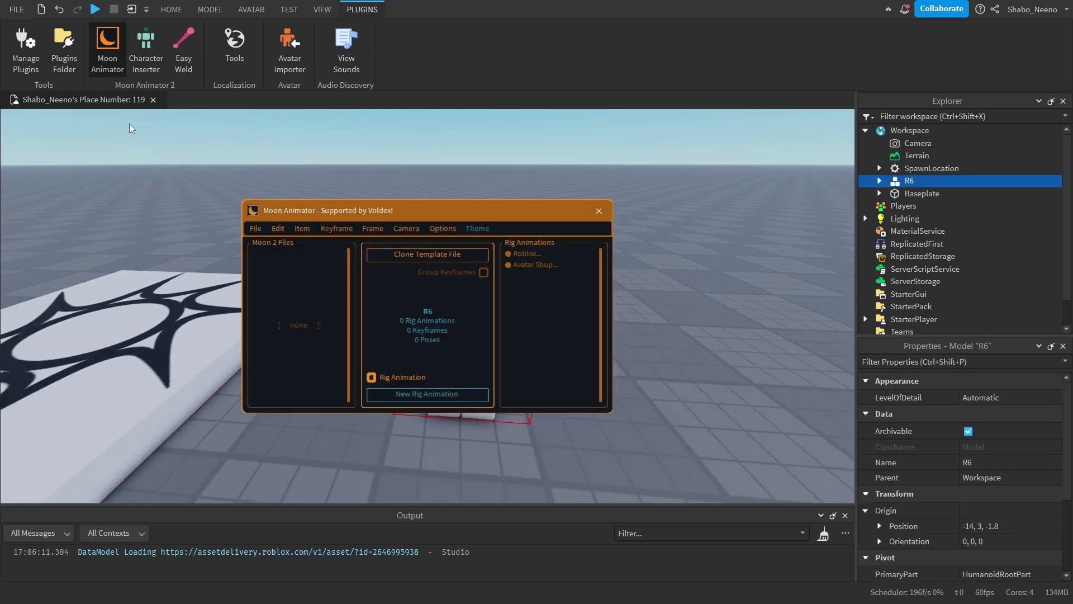
{"action": "left_click_drag", "start_coordinate": [330, 211], "coordinate": [92, 122]}
{"action": "scroll", "coordinate": [197, 318], "scroll_direction": "up", "scroll_amount": 2}
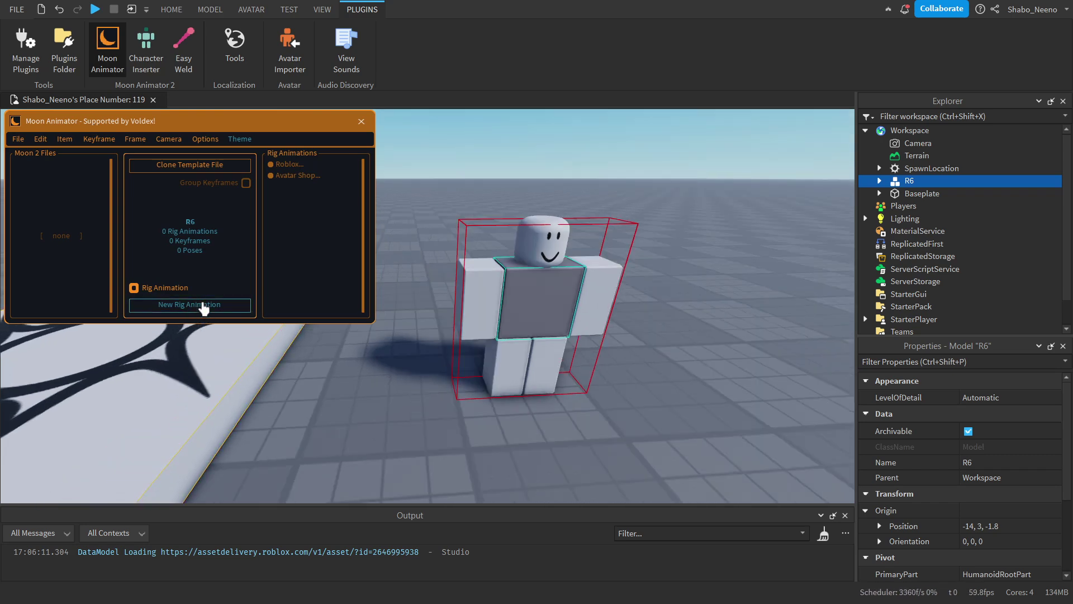
{"action": "left_click", "coordinate": [194, 310]}
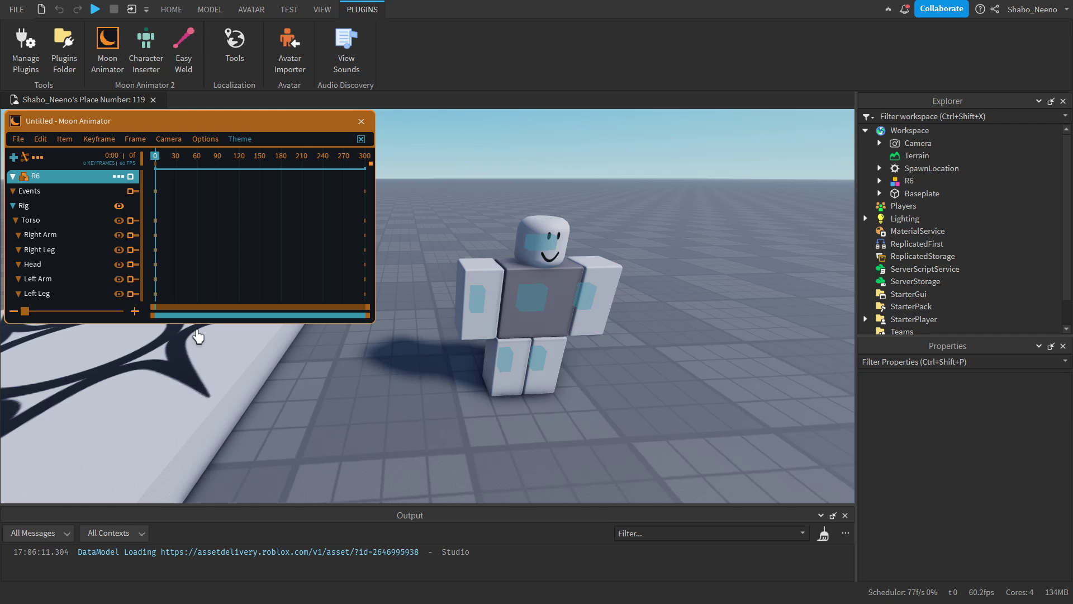
Pose the arms at frame 0, rotating the right arm forward and the left arm backward.
{"action": "scroll", "coordinate": [493, 321], "scroll_direction": "up", "scroll_amount": 2}
{"action": "right_click_drag", "start_coordinate": [470, 375], "coordinate": [481, 314]}
{"action": "scroll", "coordinate": [486, 316], "scroll_direction": "down", "scroll_amount": 2}
{"action": "left_click", "coordinate": [479, 312]}
{"action": "left_click_drag", "start_coordinate": [481, 314], "coordinate": [472, 402]}
{"action": "left_click", "coordinate": [473, 402]}
{"action": "key", "text": "d"}
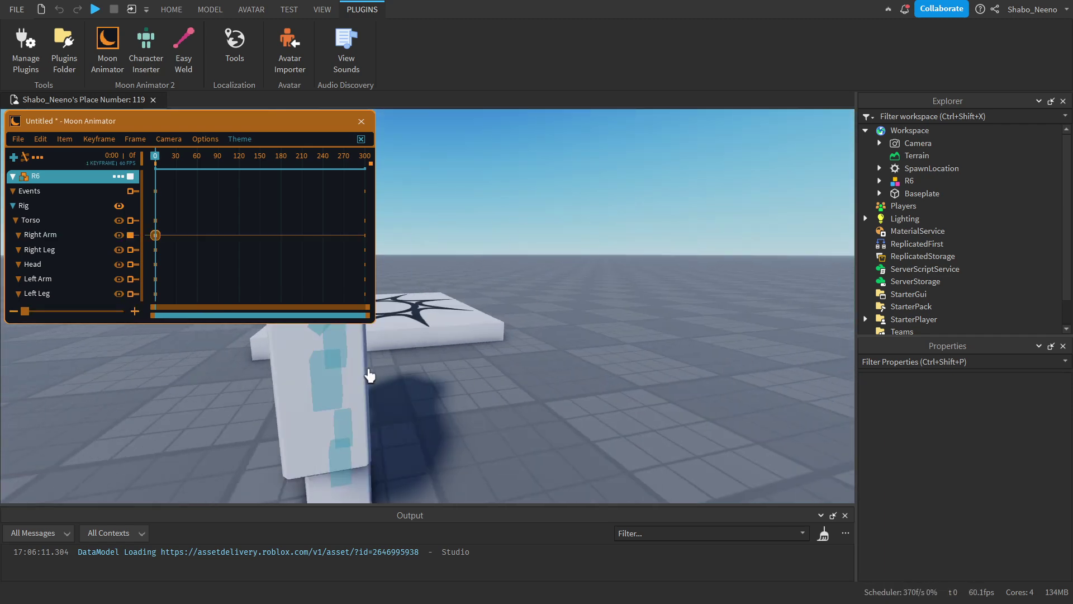
{"action": "left_click", "coordinate": [336, 392]}
{"action": "left_click_drag", "start_coordinate": [403, 347], "coordinate": [417, 258]}
{"action": "left_click", "coordinate": [527, 391]}
{"action": "key", "text": "a"}
Pose the legs at frame 0, rotating the right leg backward and the left leg forward.
{"action": "left_click", "coordinate": [551, 444]}
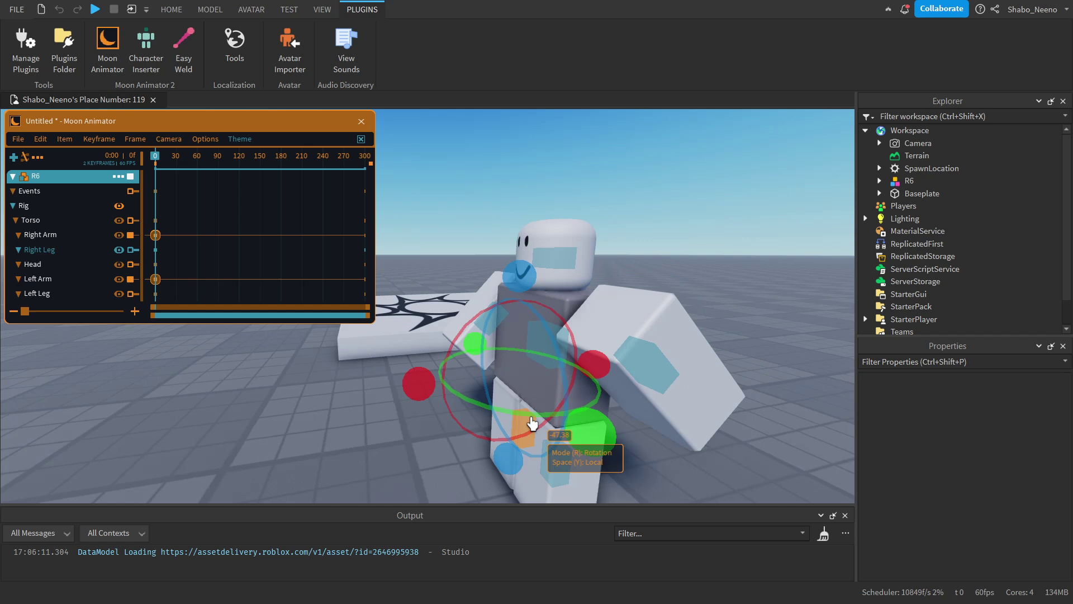
{"action": "left_click_drag", "start_coordinate": [450, 402], "coordinate": [588, 463]}
{"action": "left_click", "coordinate": [557, 461]}
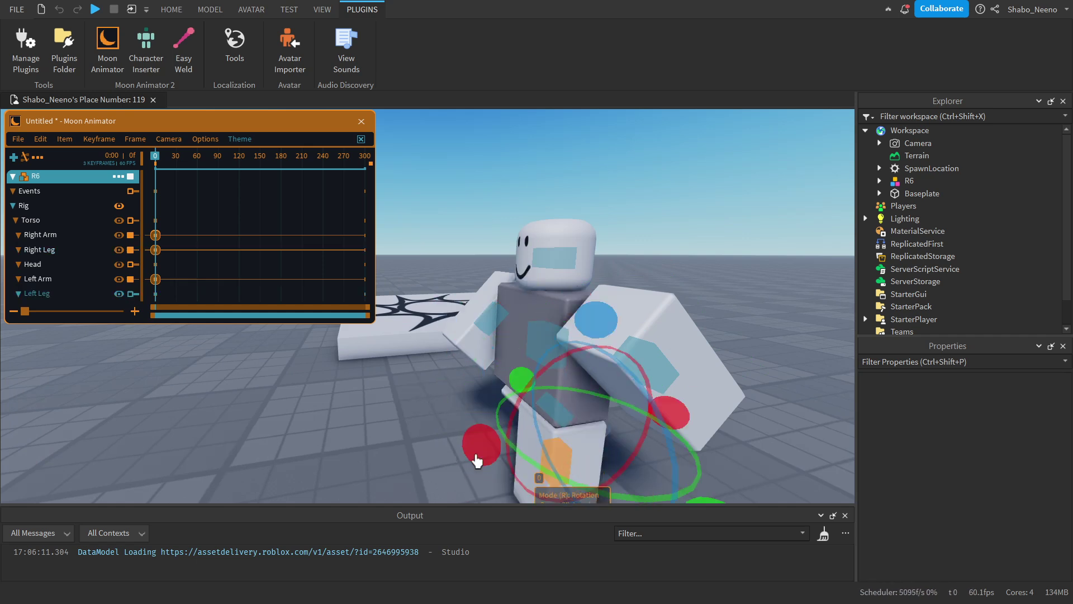
{"action": "left_click", "coordinate": [452, 436]}
{"action": "left_click", "coordinate": [540, 459]}
{"action": "left_click_drag", "start_coordinate": [479, 445], "coordinate": [457, 386]}
{"action": "left_click", "coordinate": [419, 369]}
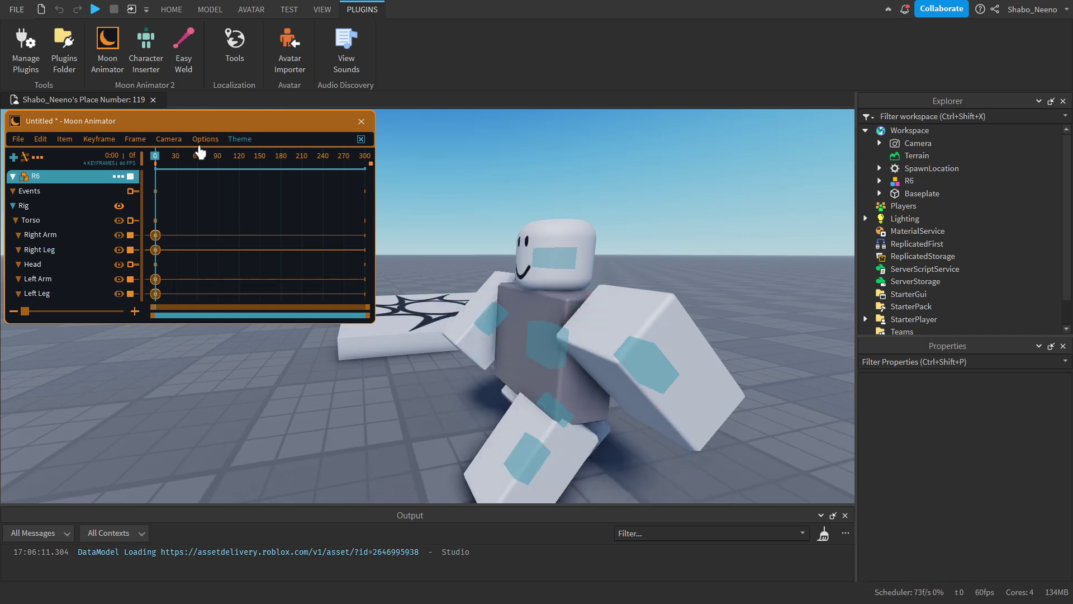
At frame 109, swing the right leg forward and the left leg backward, and play the animation to preview it.
{"action": "left_click_drag", "start_coordinate": [157, 157], "coordinate": [233, 160]}
{"action": "scroll", "coordinate": [479, 371], "scroll_direction": "down", "scroll_amount": 3}
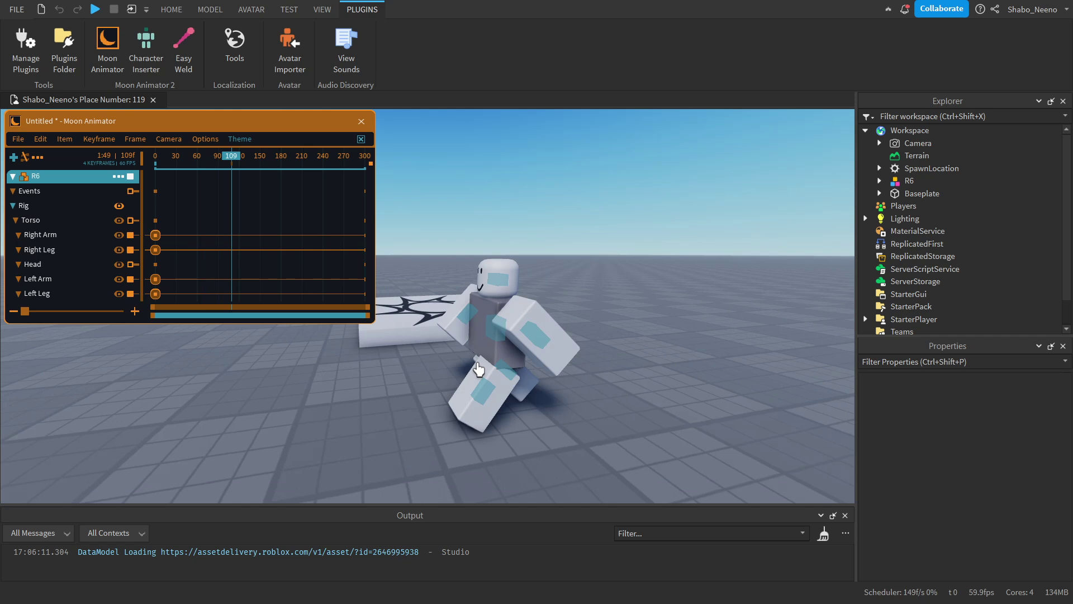
{"action": "left_click", "coordinate": [484, 385]}
{"action": "left_click_drag", "start_coordinate": [431, 345], "coordinate": [465, 438]}
{"action": "left_click", "coordinate": [506, 373]}
{"action": "left_click_drag", "start_coordinate": [532, 292], "coordinate": [545, 374]}
{"action": "left_click", "coordinate": [229, 239]}
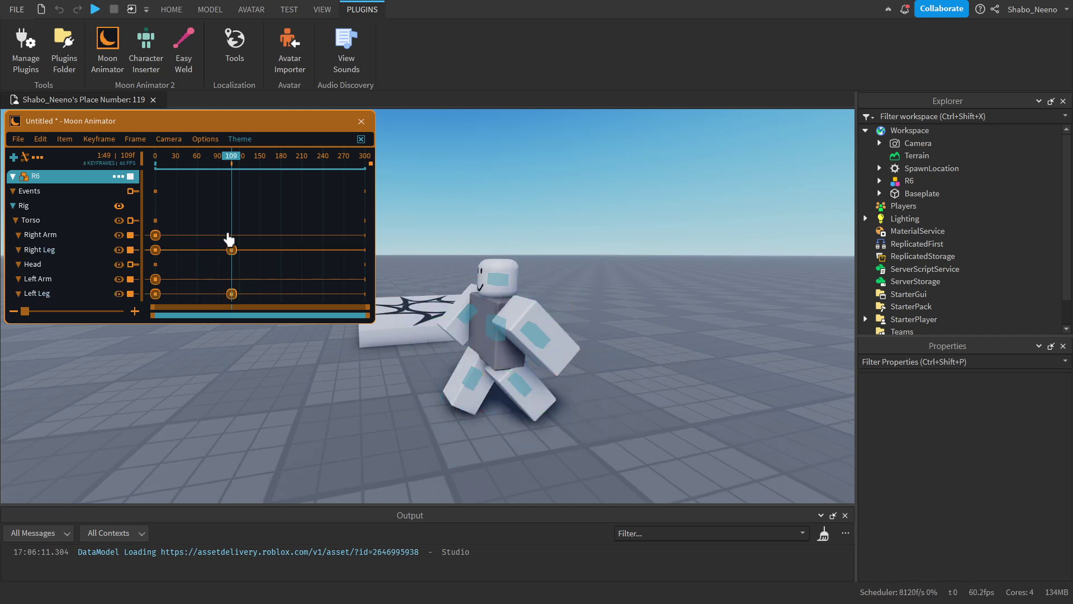
{"action": "key", "text": "space"}
{"action": "key", "text": "l"}
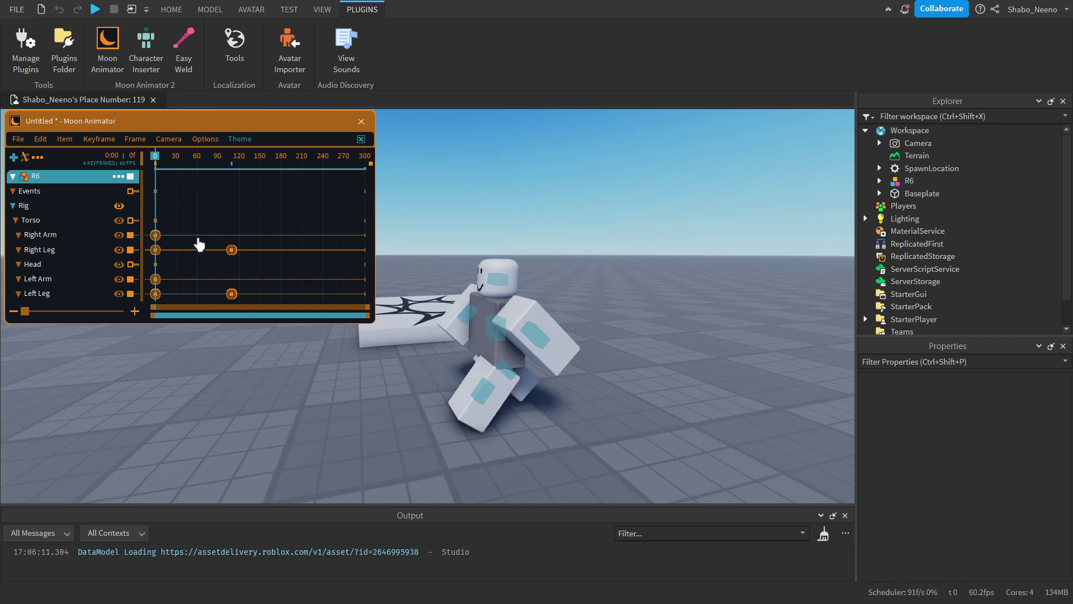
Configure the animation settings with the name Walk, timeline size 1:00 and priority Movement.
{"action": "left_click_drag", "start_coordinate": [241, 202], "coordinate": [98, 350]}
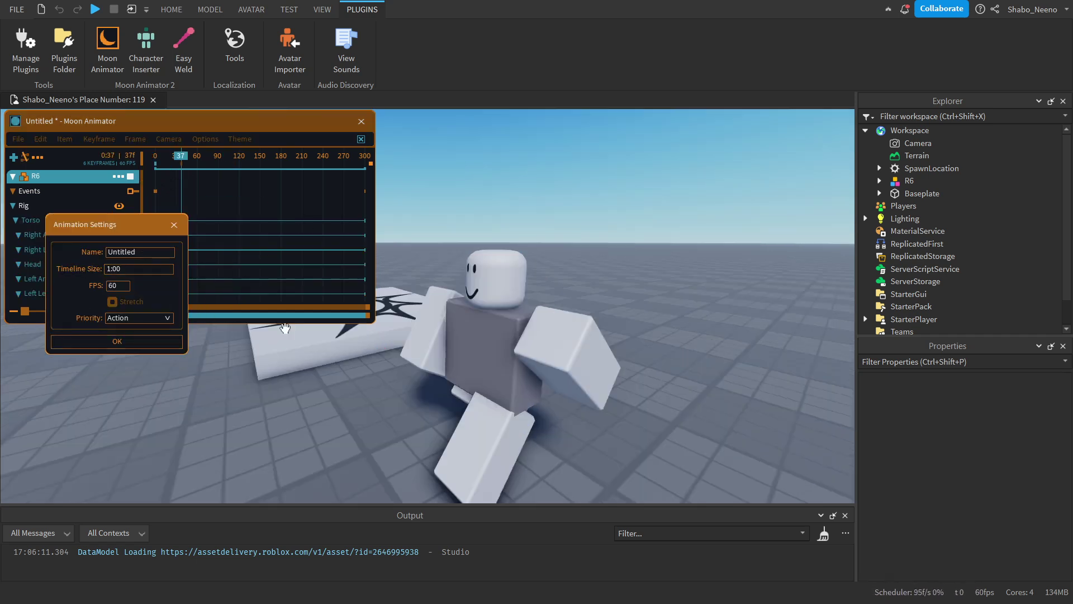
{"action": "left_click", "coordinate": [162, 253]}
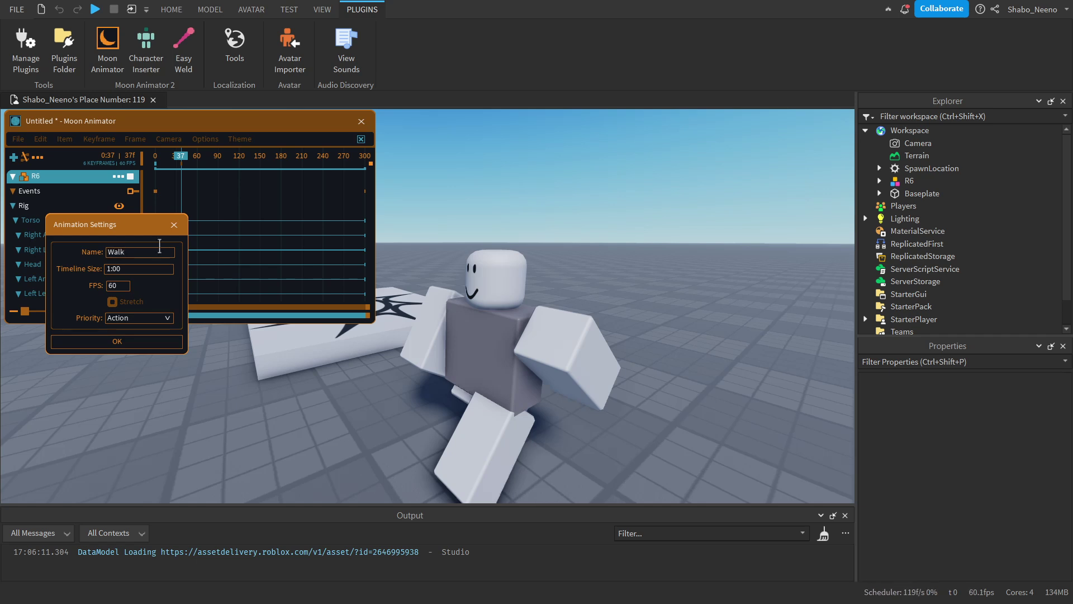
{"action": "key", "text": "Return"}
{"action": "left_click", "coordinate": [18, 140]}
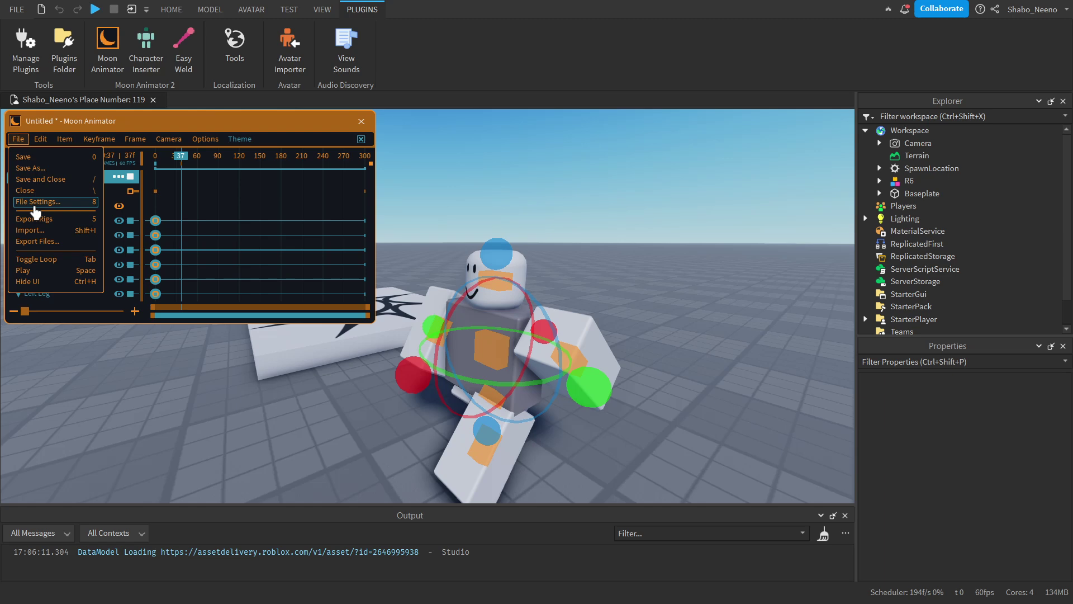
{"action": "left_click", "coordinate": [35, 202]}
{"action": "type", "text": "Walk"}
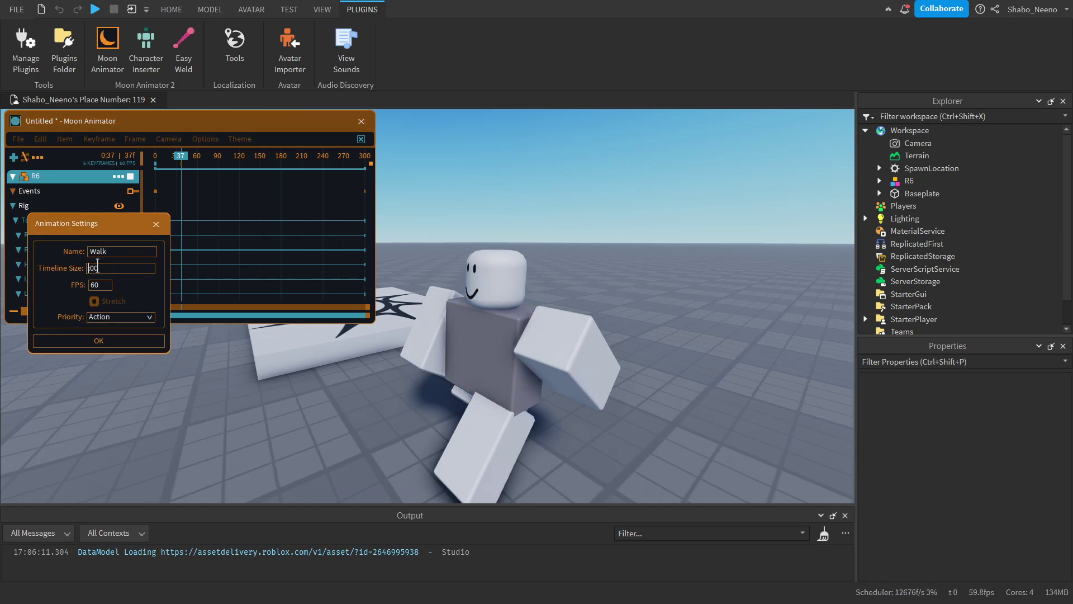
{"action": "left_click", "coordinate": [130, 323]}
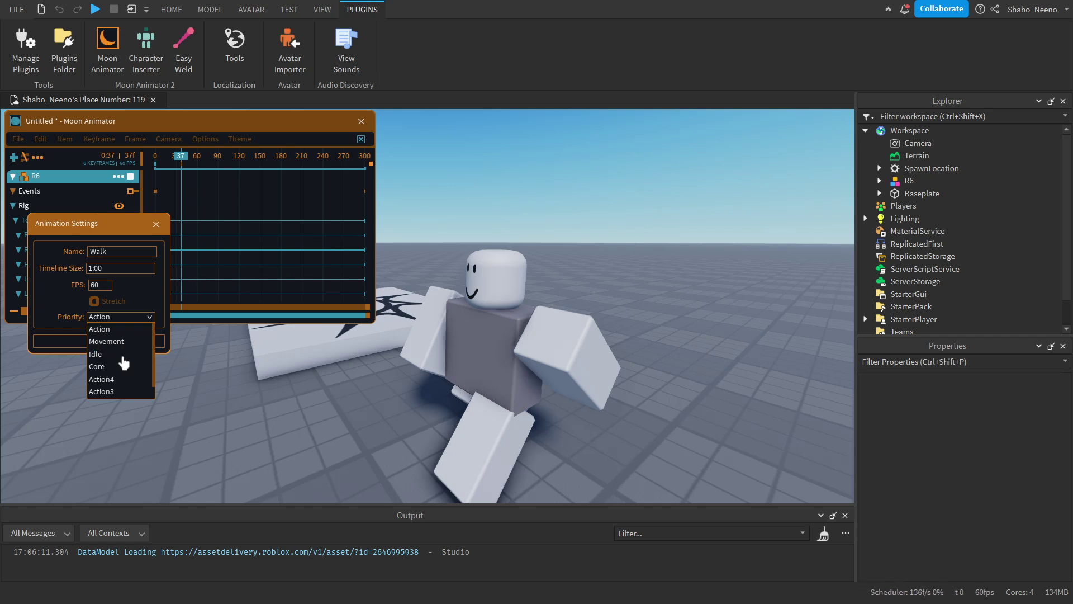
{"action": "left_click", "coordinate": [101, 342]}
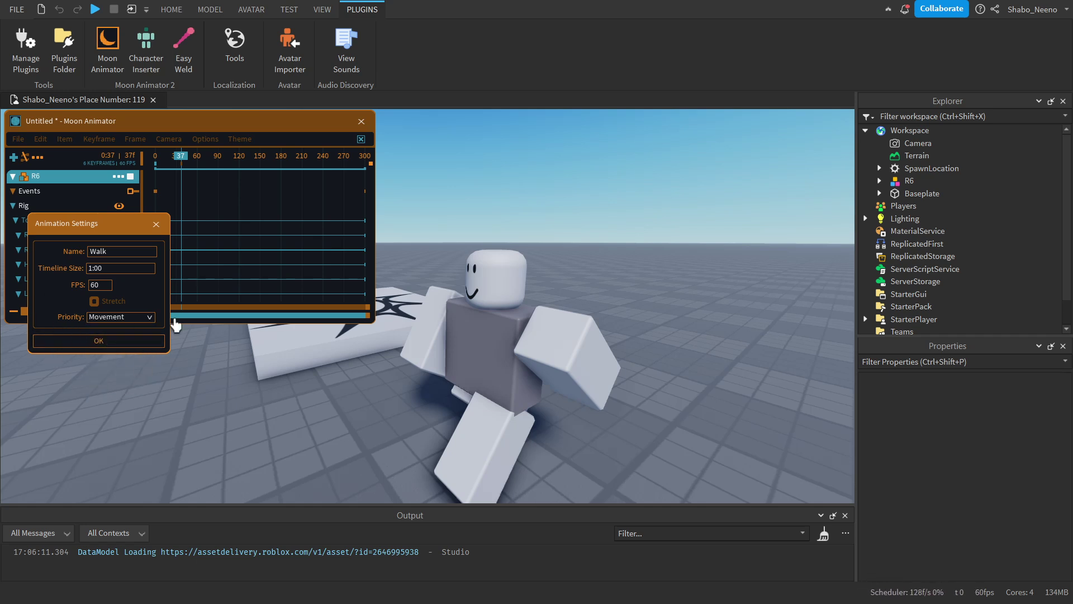
{"action": "left_click", "coordinate": [128, 341]}
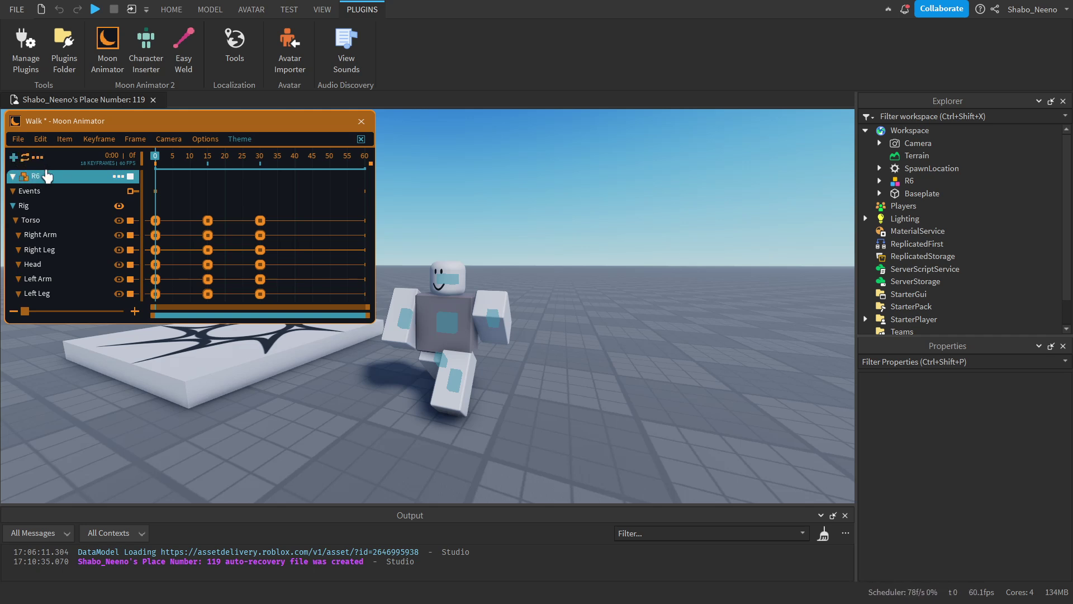
Export the R6 rig's walk animation from the Moon Animator file.
{"action": "key", "text": "space"}
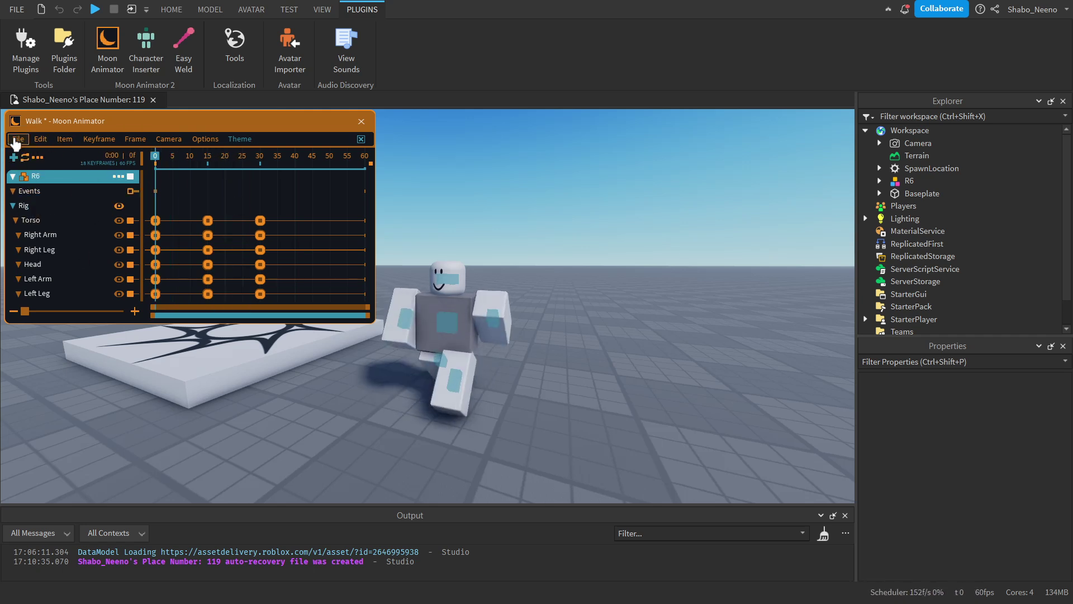
{"action": "left_click", "coordinate": [16, 139]}
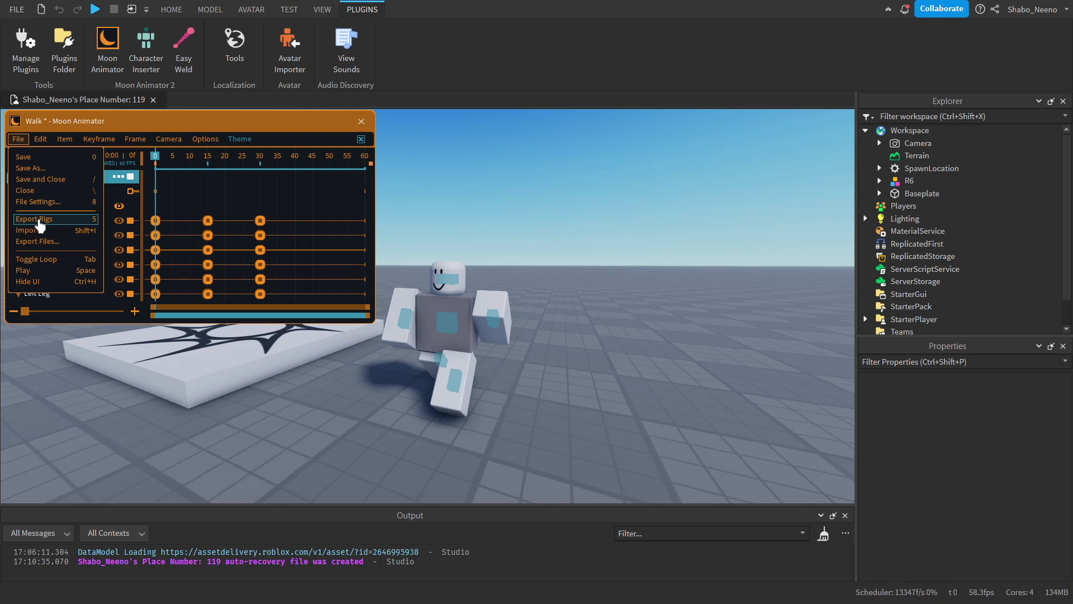
{"action": "left_click", "coordinate": [40, 221]}
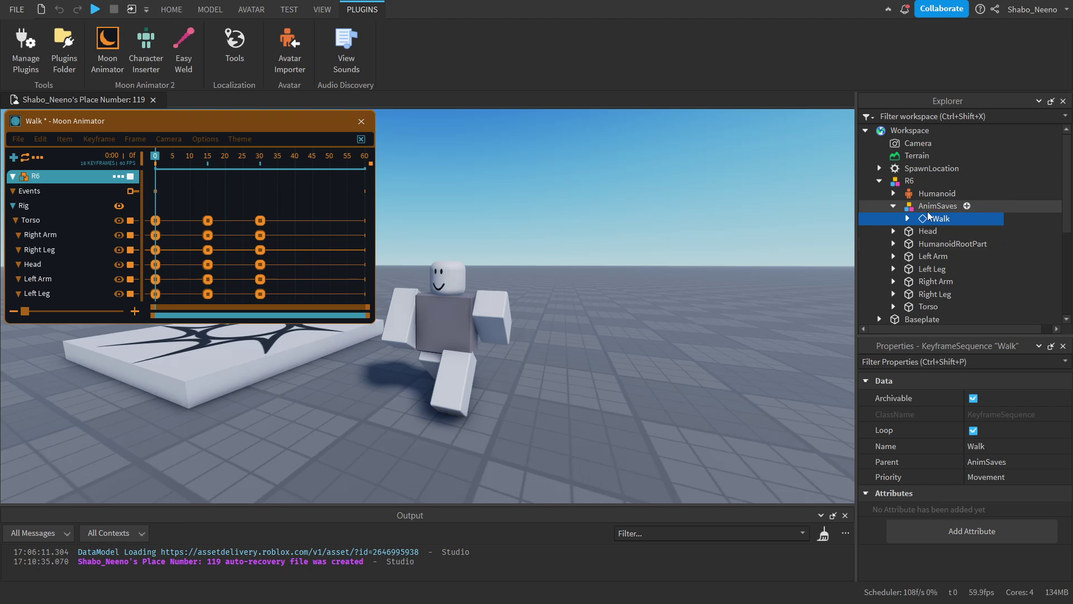
Save the exported Walk keyframe sequence to Roblox with the title Walk and creator Me, and submit it.
{"action": "left_click", "coordinate": [318, 10]}
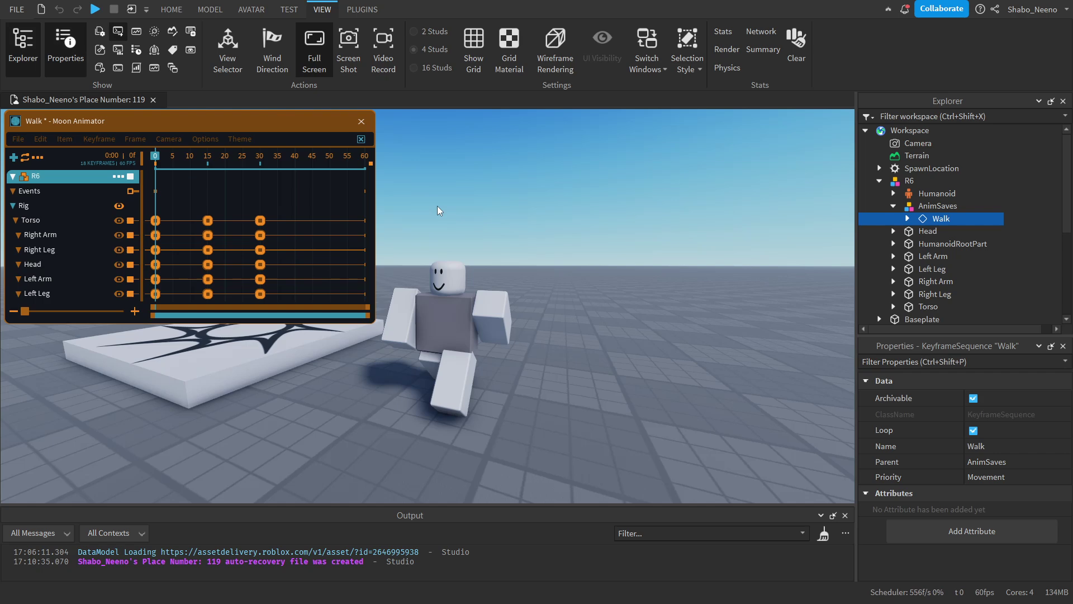
{"action": "right_click", "coordinate": [929, 226]}
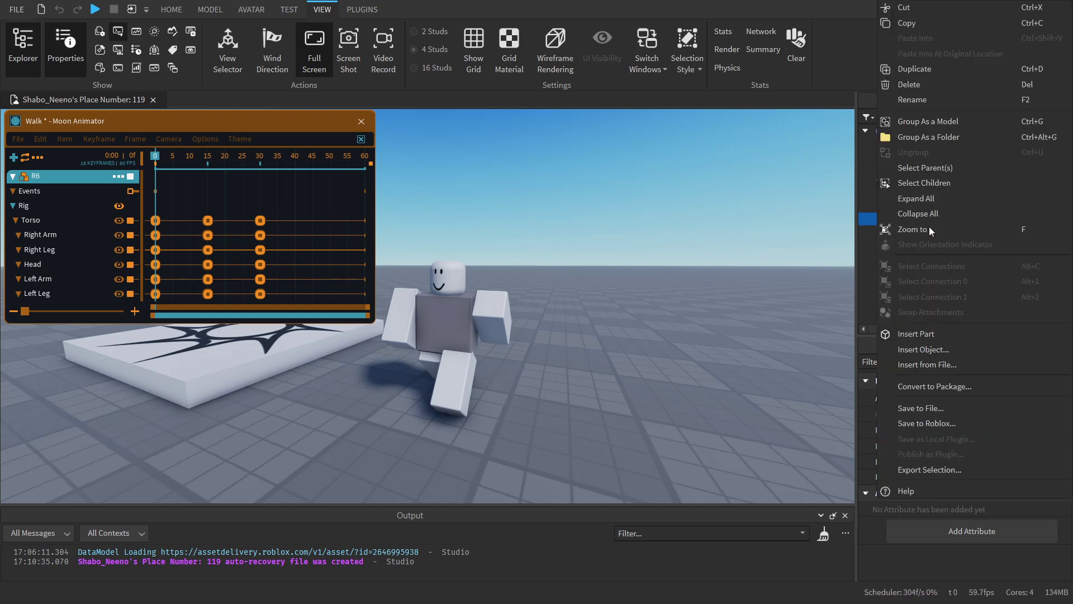
{"action": "left_click", "coordinate": [920, 423]}
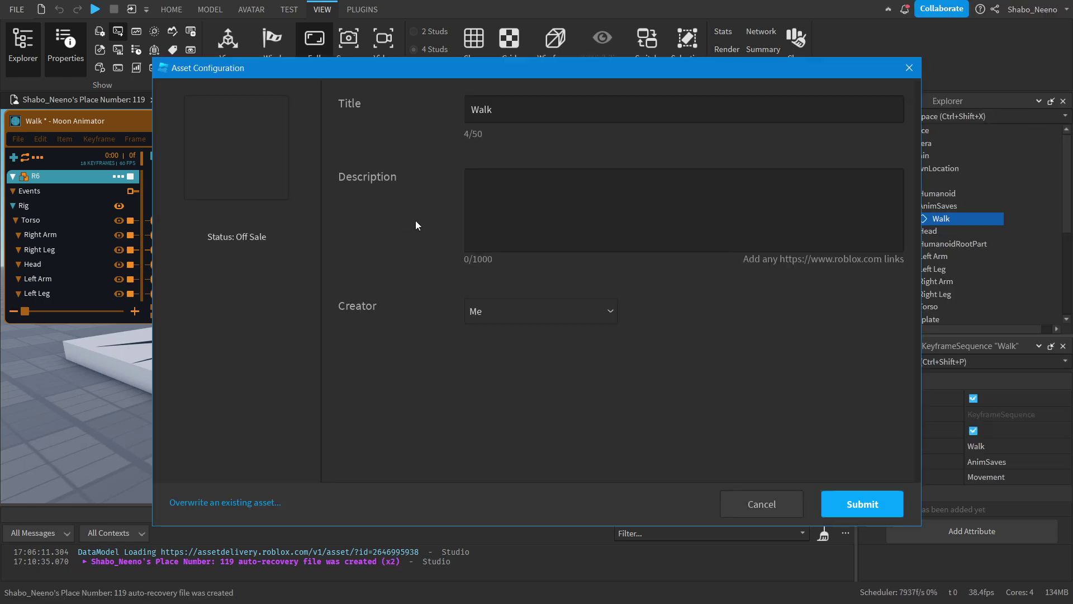
{"action": "left_click_drag", "start_coordinate": [570, 112], "coordinate": [360, 159]}
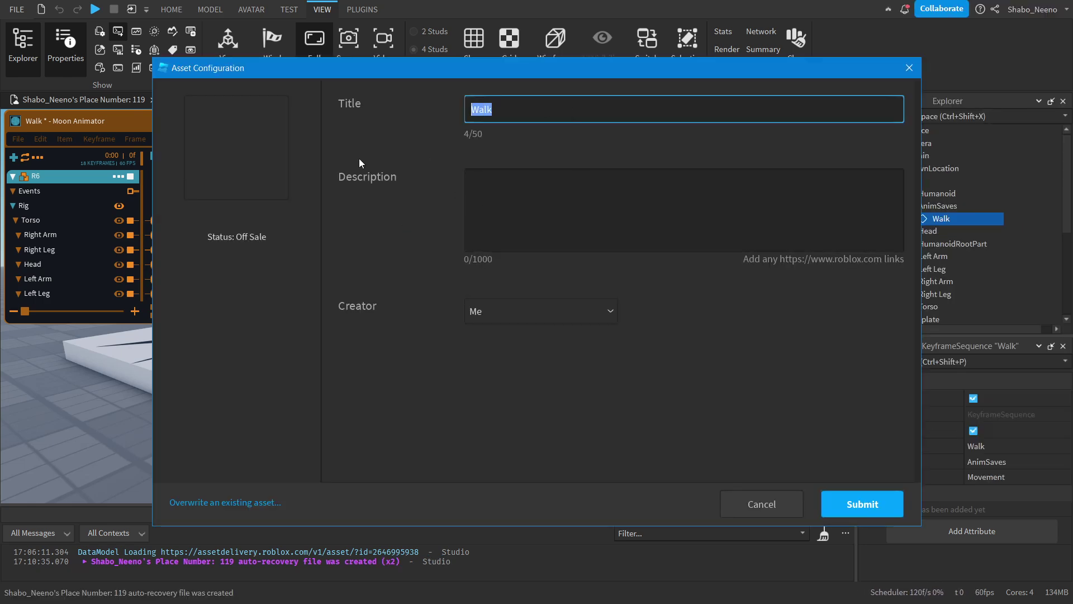
{"action": "left_click", "coordinate": [527, 113]}
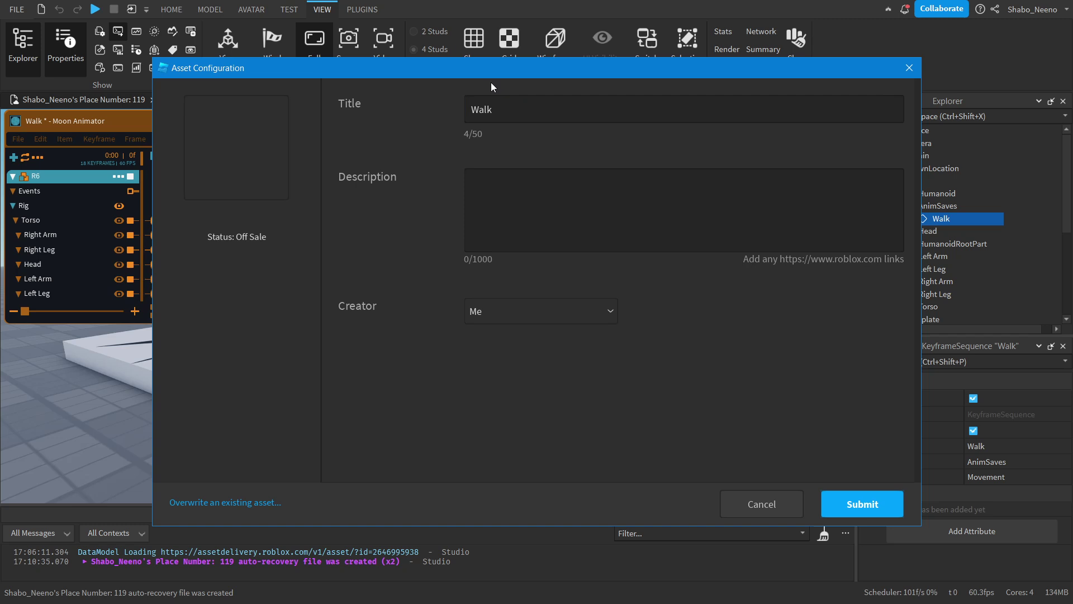
{"action": "left_click_drag", "start_coordinate": [491, 76], "coordinate": [408, 75]}
{"action": "left_click", "coordinate": [460, 192]}
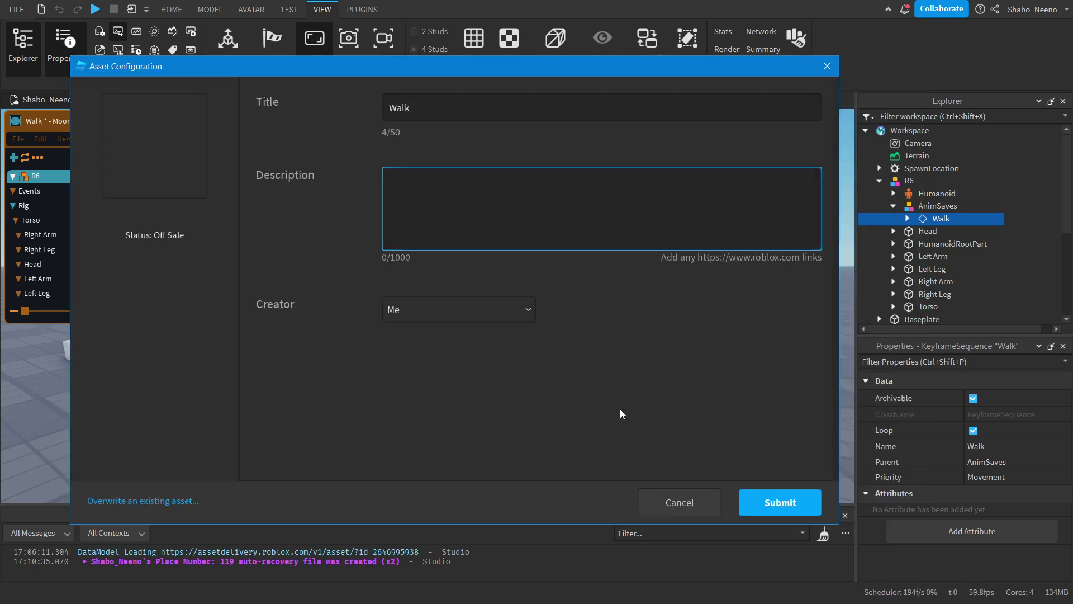
{"action": "left_click", "coordinate": [788, 502]}
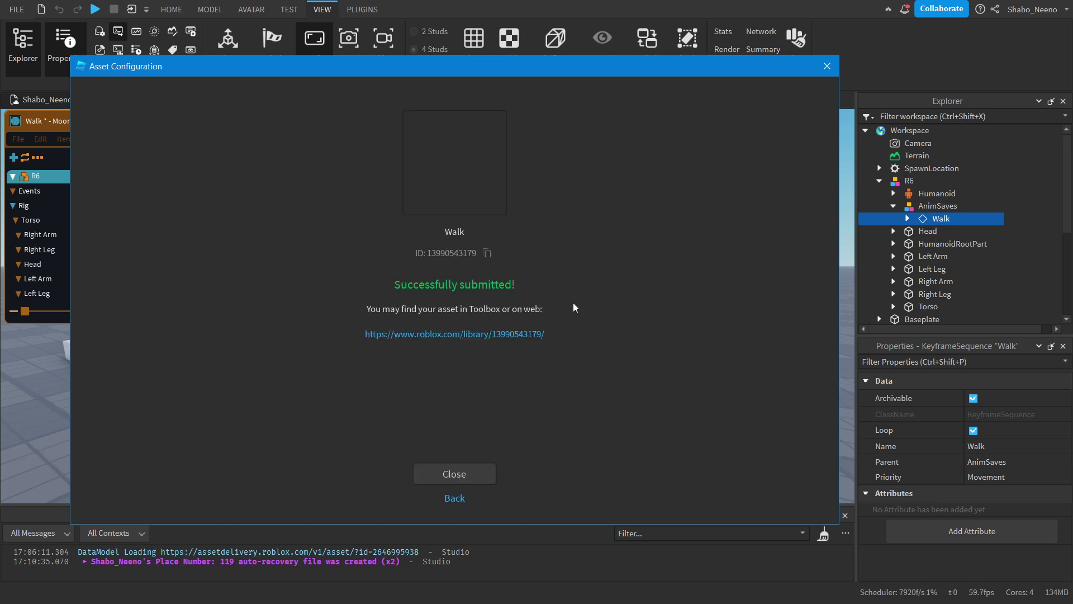
Copy the submitted animation's asset ID and close the asset configuration dialog.
{"action": "left_click", "coordinate": [487, 255]}
{"action": "left_click", "coordinate": [445, 472]}
{"action": "left_click", "coordinate": [574, 406]}
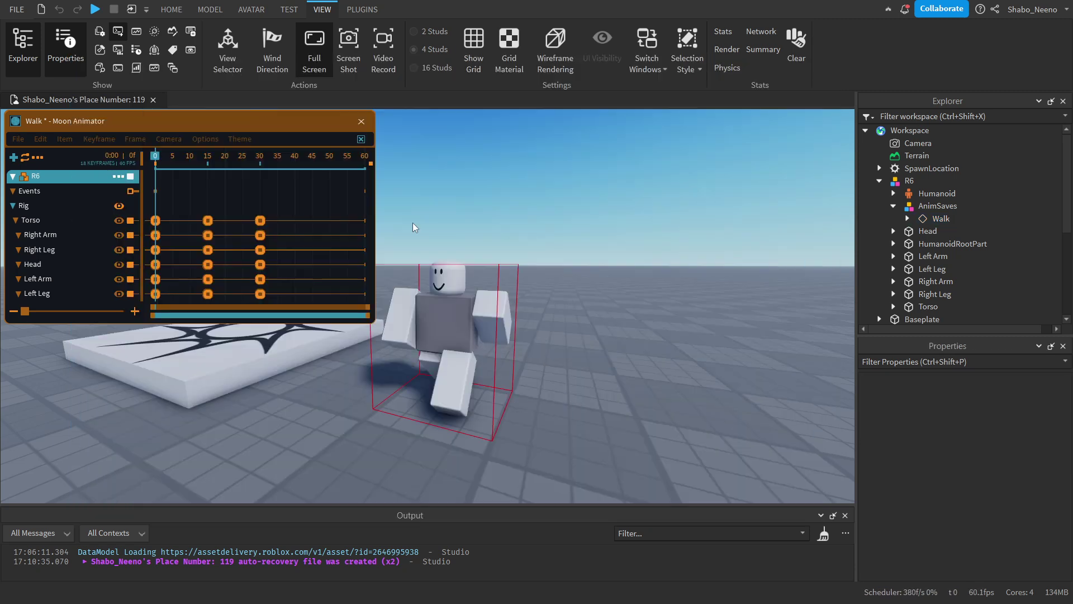
Save and close the animation file under the name Walk, close Moon Animator and deselect the rig.
{"action": "left_click", "coordinate": [34, 140]}
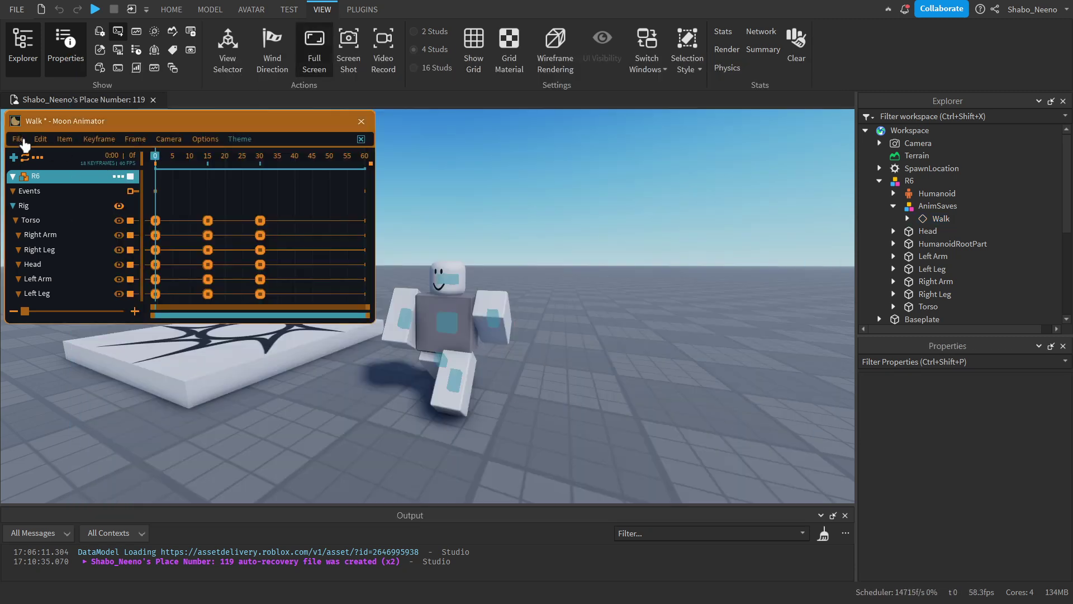
{"action": "left_click", "coordinate": [18, 139]}
{"action": "left_click", "coordinate": [30, 180]}
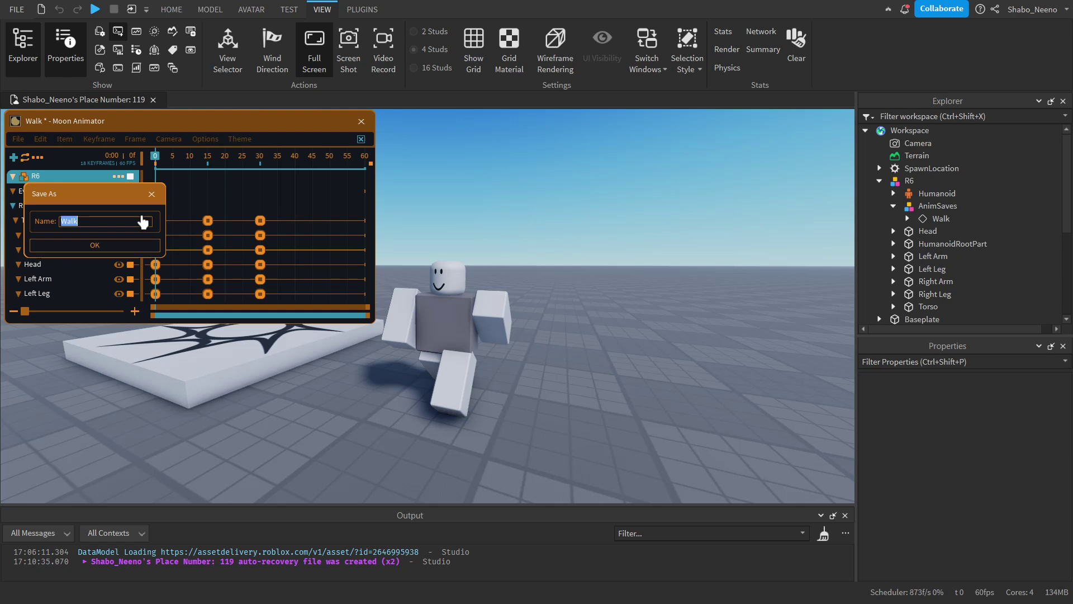
{"action": "left_click", "coordinate": [104, 253]}
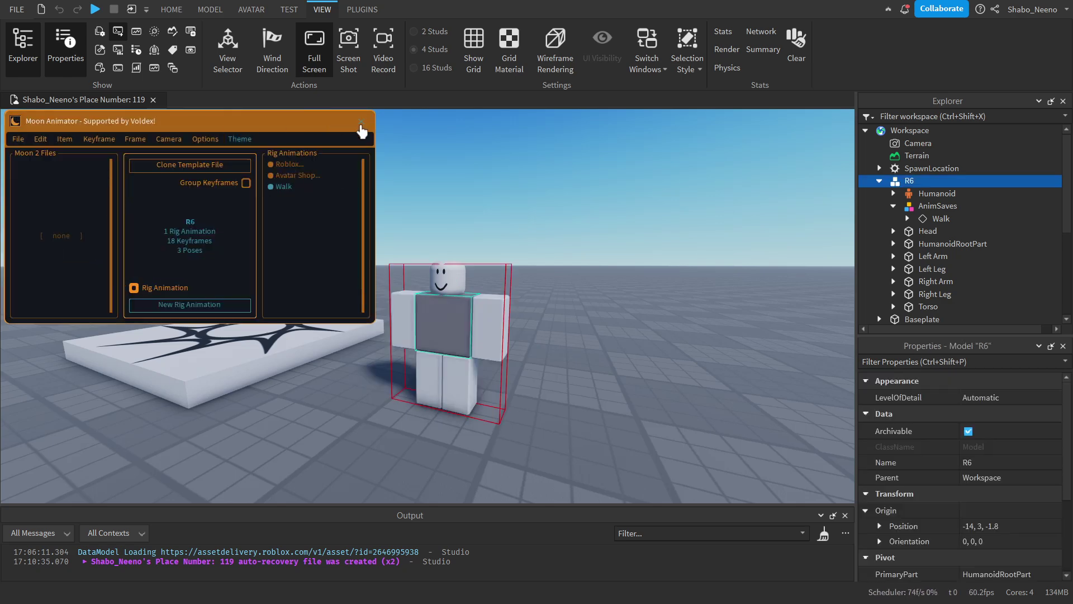
{"action": "left_click", "coordinate": [361, 123]}
{"action": "key", "text": "a"}
{"action": "right_click_drag", "start_coordinate": [383, 141], "coordinate": [464, 175]}
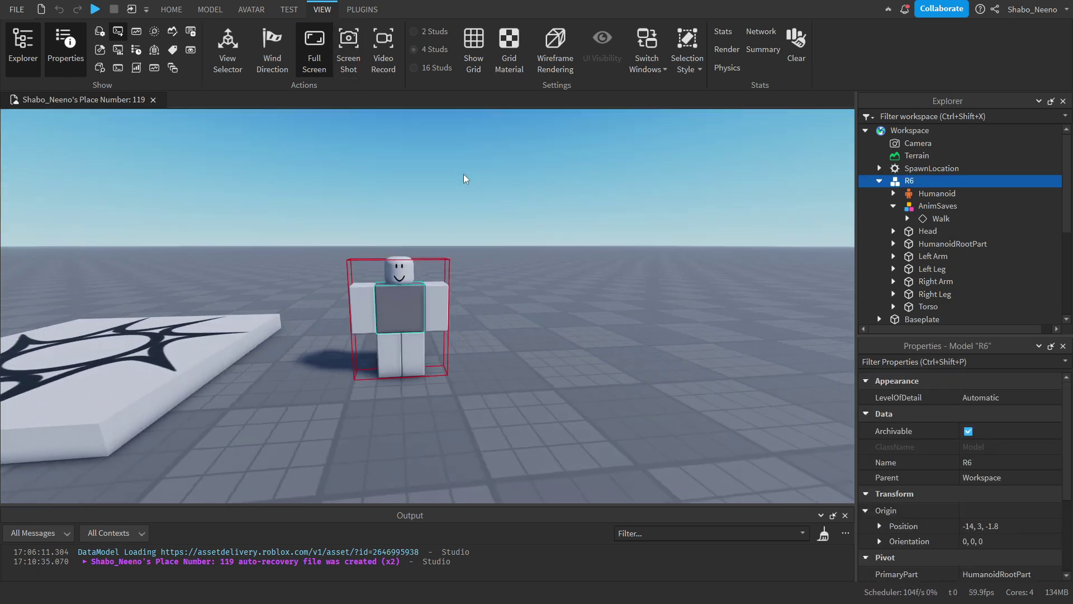
{"action": "left_click", "coordinate": [500, 194]}
{"action": "key", "text": "a"}
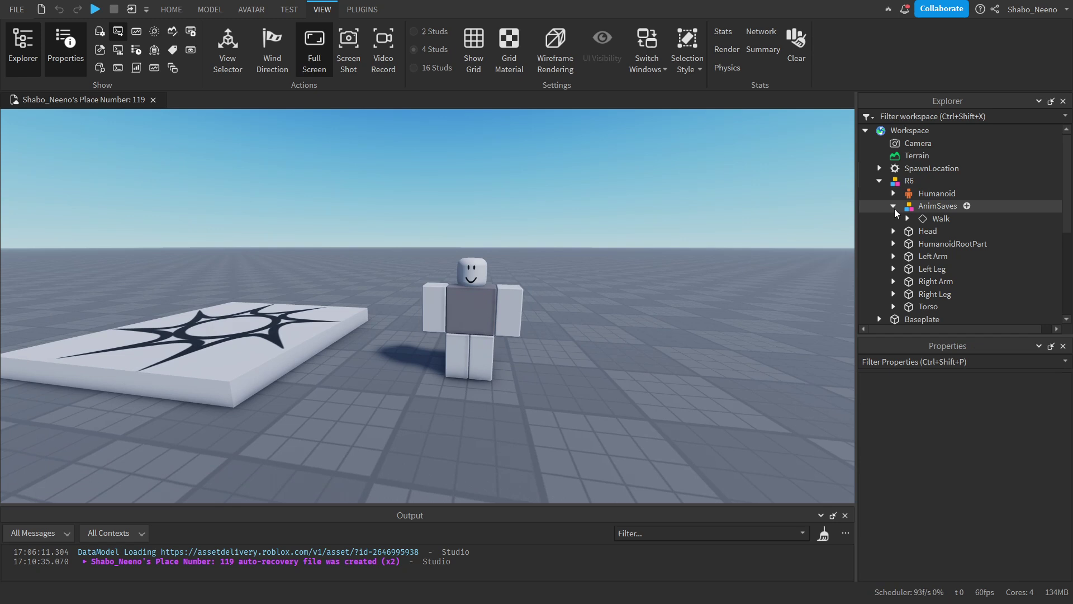
Collapse AnimSaves and the R6 model in the Explorer and expand StarterPlayer.
{"action": "left_click", "coordinate": [893, 206]}
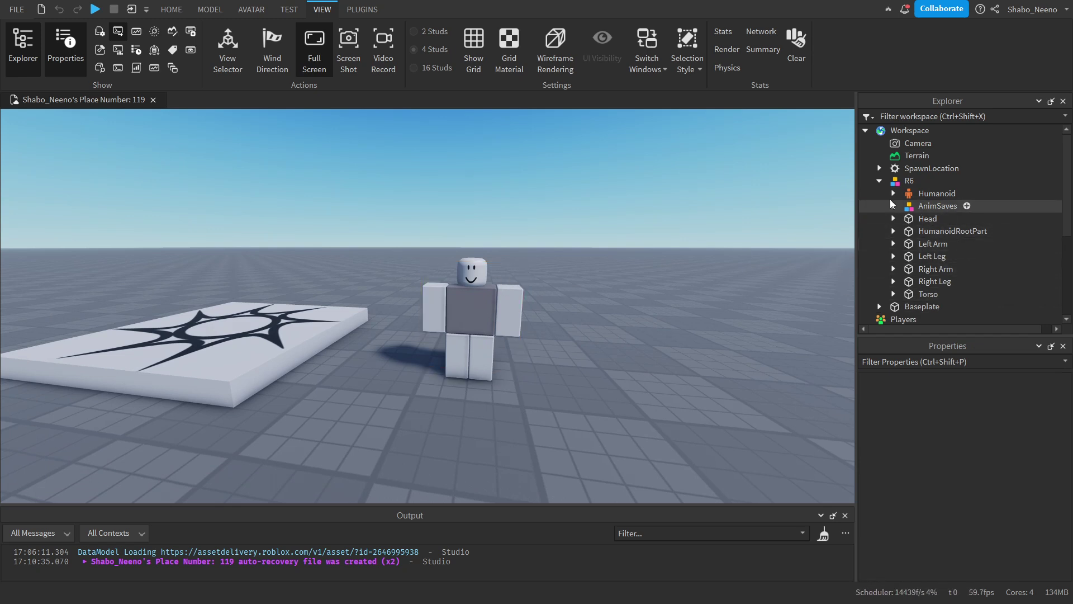
{"action": "left_click", "coordinate": [880, 180]}
{"action": "scroll", "coordinate": [889, 235], "scroll_direction": "down", "scroll_amount": 1}
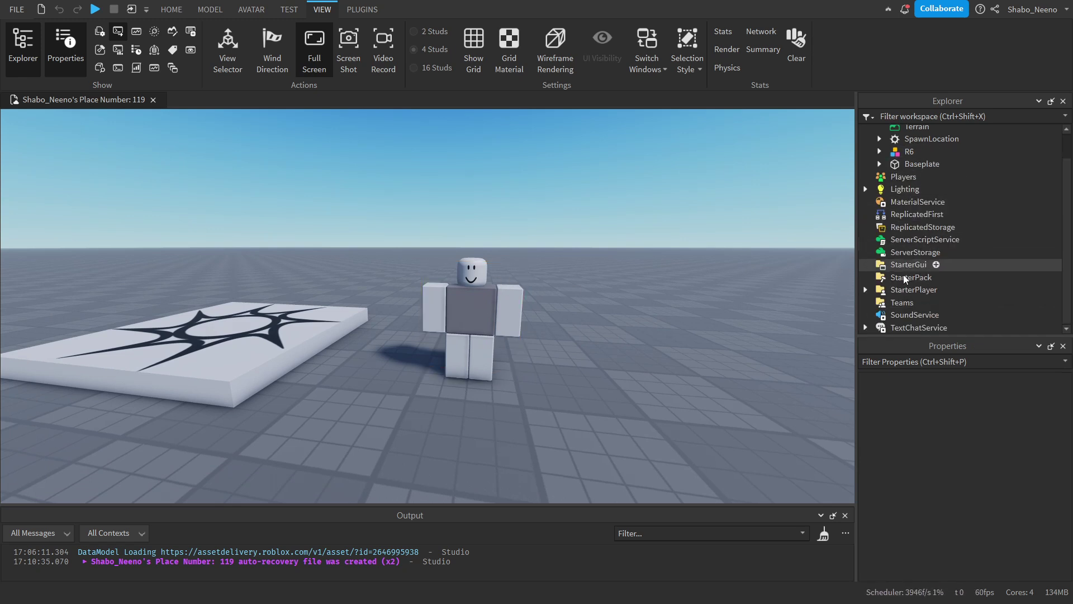
{"action": "left_click", "coordinate": [866, 292]}
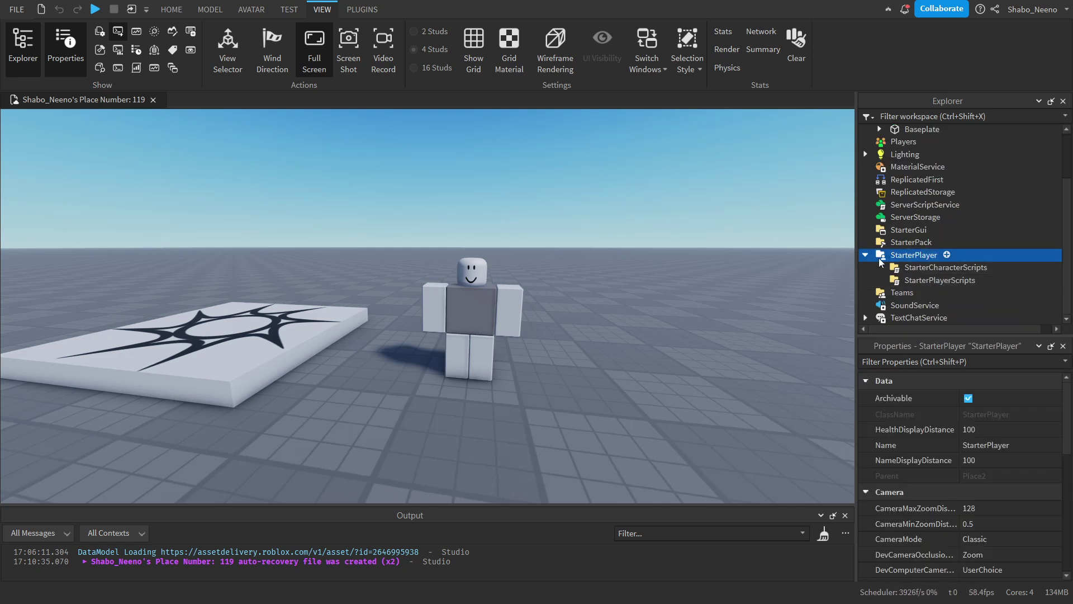
{"action": "scroll", "coordinate": [880, 263], "scroll_direction": "up", "scroll_amount": 2}
{"action": "scroll", "coordinate": [882, 274], "scroll_direction": "down", "scroll_amount": 2}
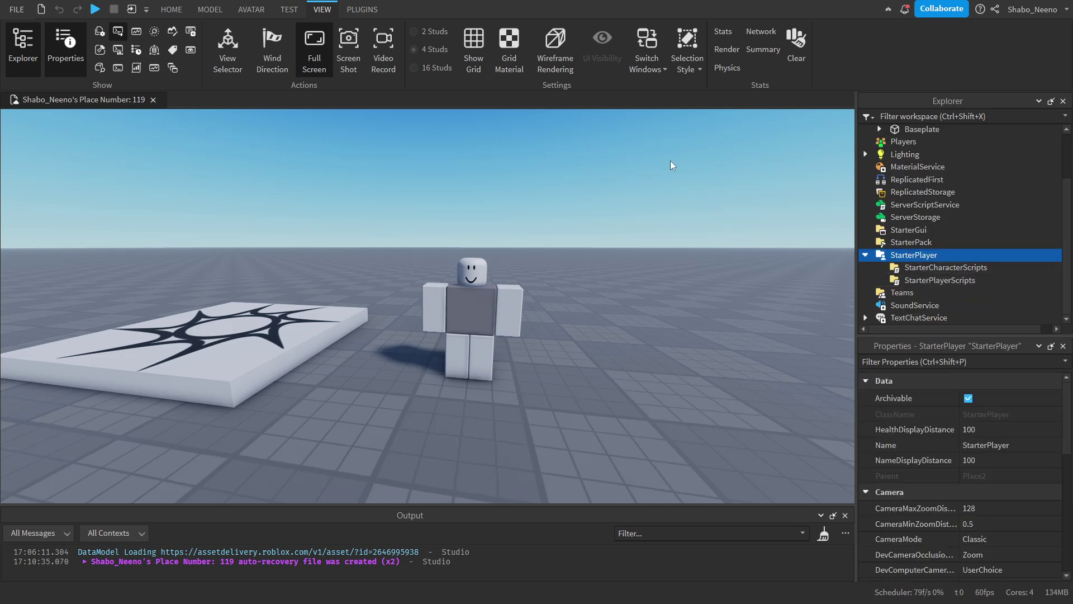
Insert a LocalScript into StarterCharacterScripts under StarterPlayer.
{"action": "left_click", "coordinate": [889, 267]}
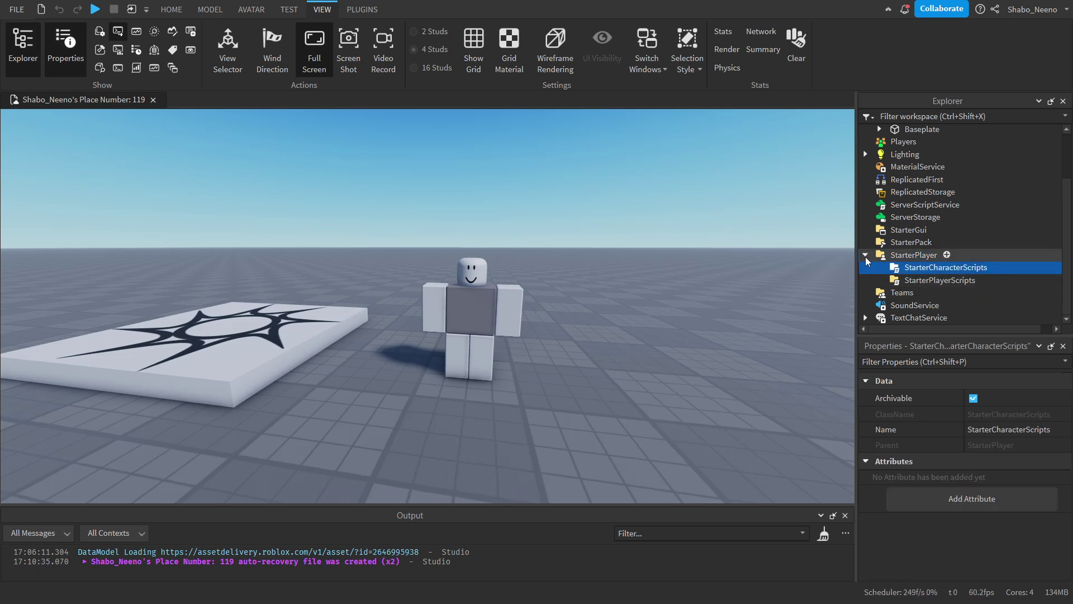
{"action": "left_click", "coordinate": [865, 256]}
{"action": "left_click", "coordinate": [893, 292]}
{"action": "left_click", "coordinate": [865, 289]}
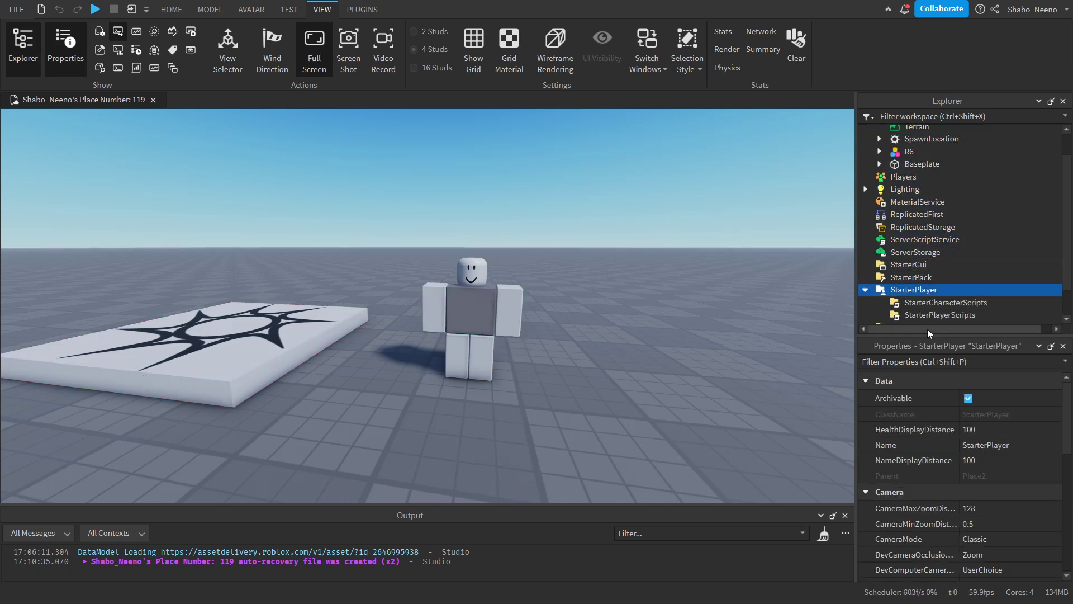
{"action": "scroll", "coordinate": [911, 281], "scroll_direction": "down", "scroll_amount": 1}
{"action": "left_click", "coordinate": [913, 267]}
{"action": "right_click", "coordinate": [913, 267]}
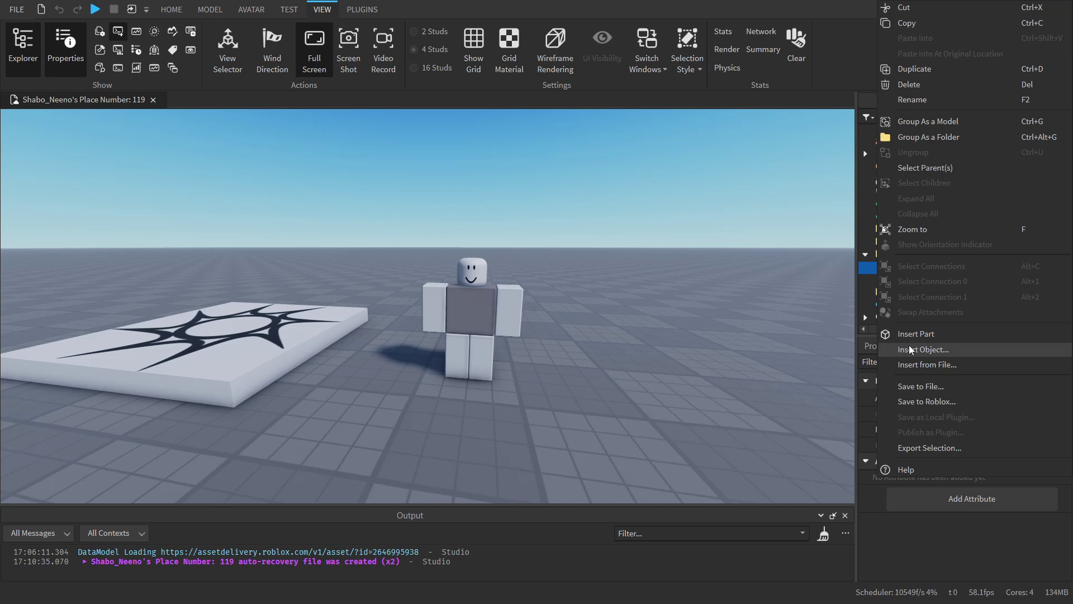
{"action": "left_click", "coordinate": [918, 352]}
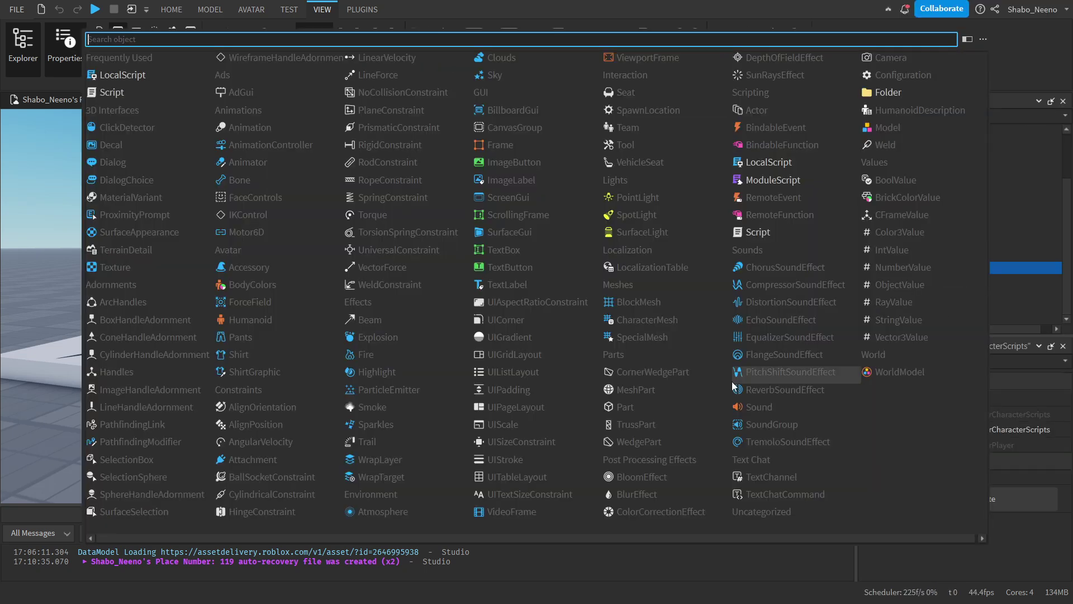
{"action": "left_click", "coordinate": [118, 80]}
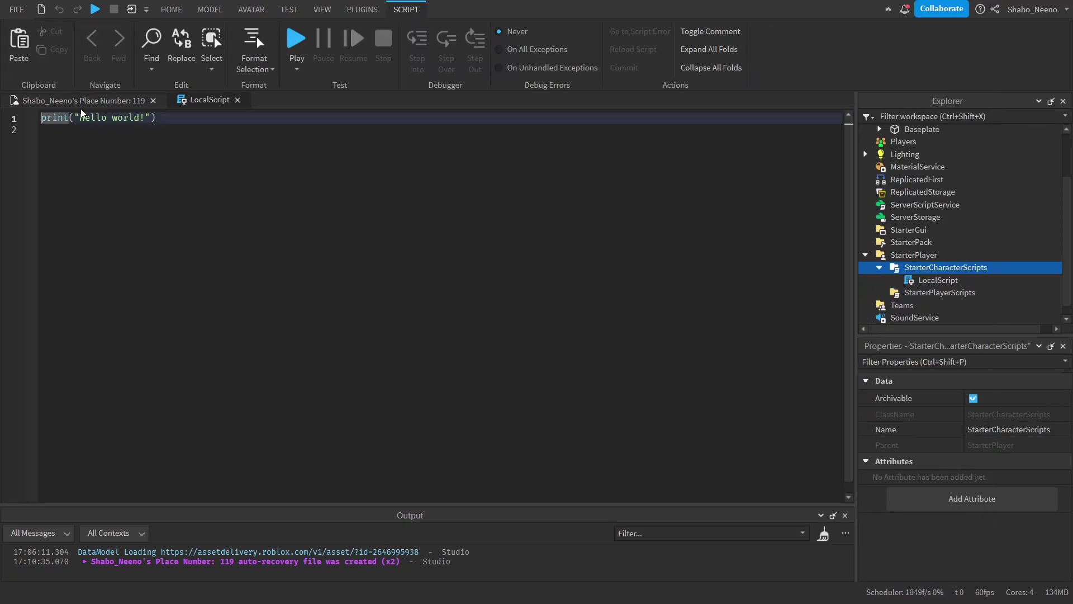
Replace the LocalScript's default code with the line "local character = script.Parent".
{"action": "left_click", "coordinate": [257, 241]}
{"action": "key", "text": "ctrl+a"}
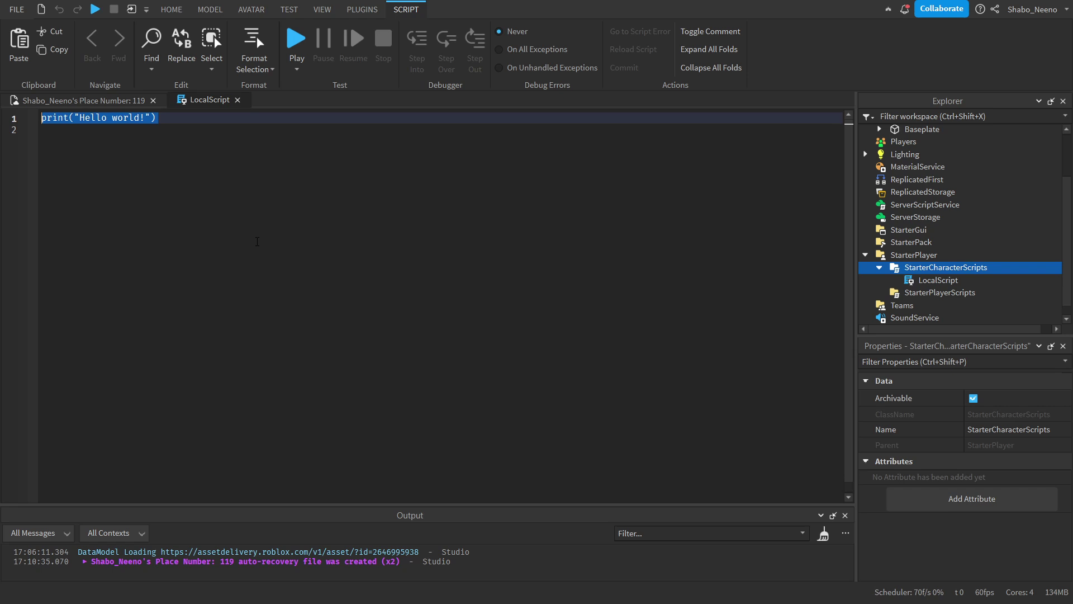
{"action": "left_click", "coordinate": [269, 252]}
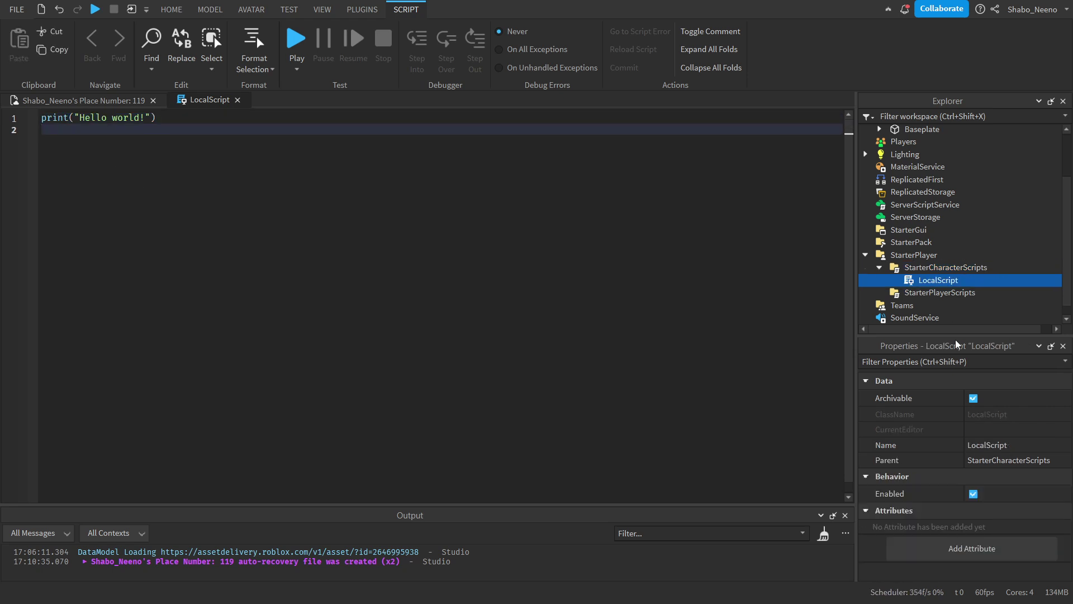
{"action": "key", "text": "ctrl+a"}
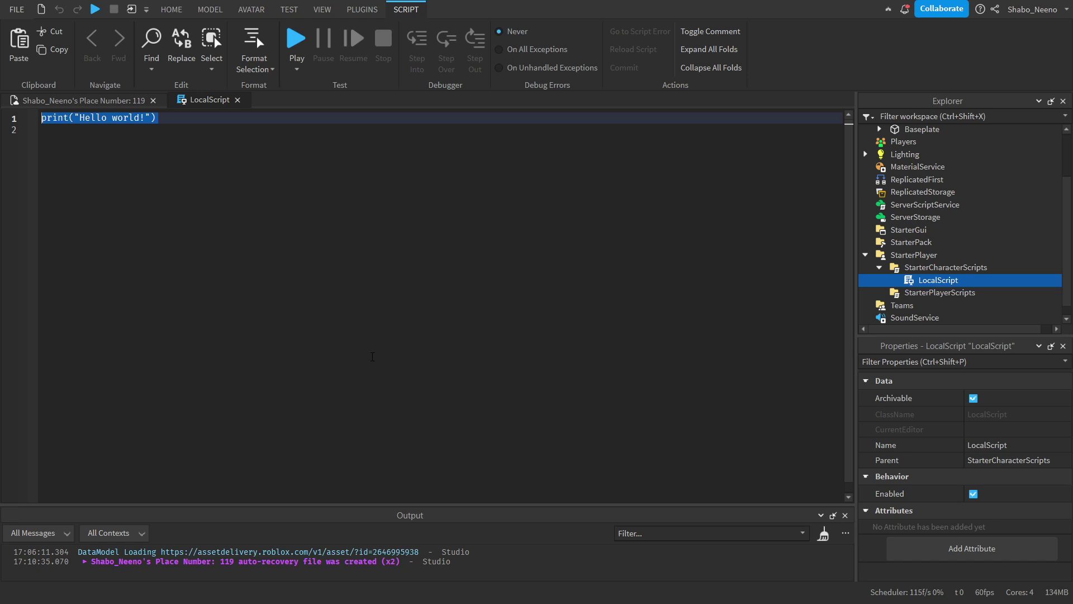
{"action": "key", "text": "BackSpace"}
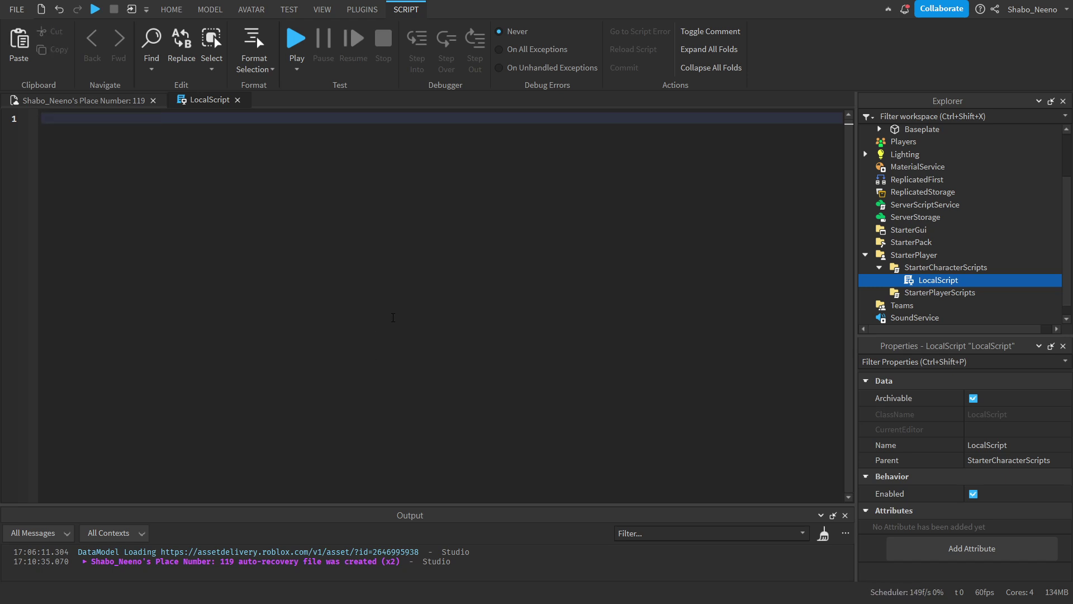
{"action": "type", "text": "local character = script.Parent"}
Add the line "local humanoid = character:WaitForChild('Humanoid')" below the character variable in the LocalScript.
{"action": "left_click", "coordinate": [900, 269]}
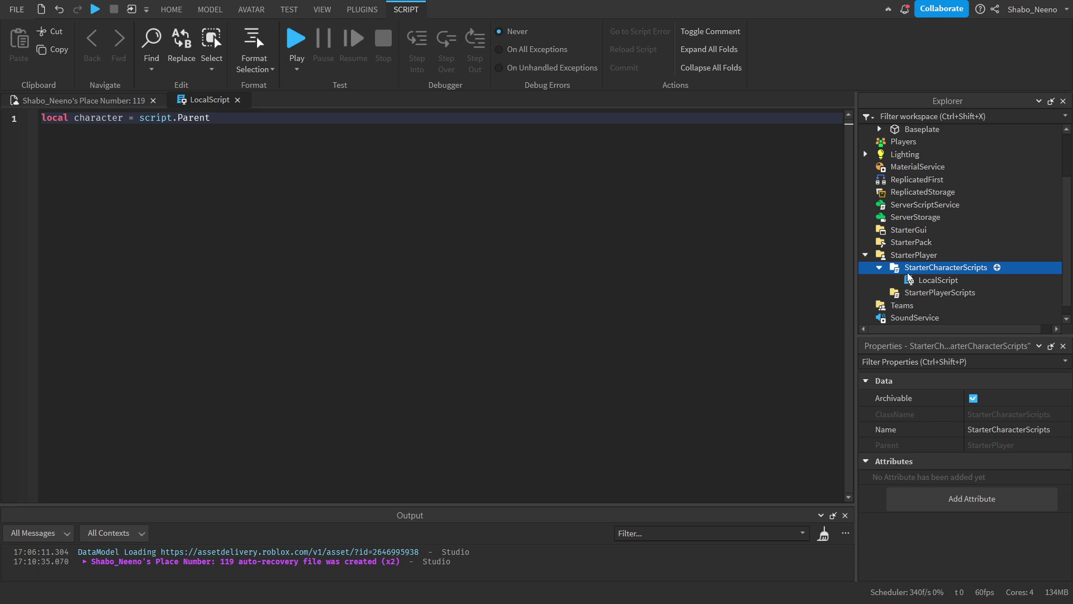
{"action": "left_click", "coordinate": [912, 281]}
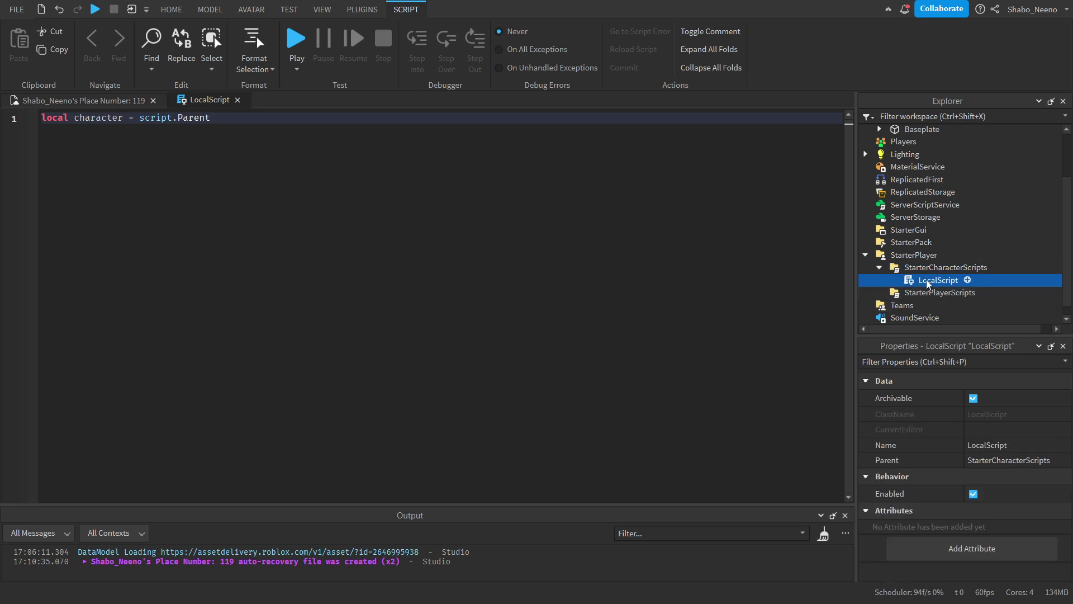
{"action": "scroll", "coordinate": [918, 235], "scroll_direction": "up", "scroll_amount": 2}
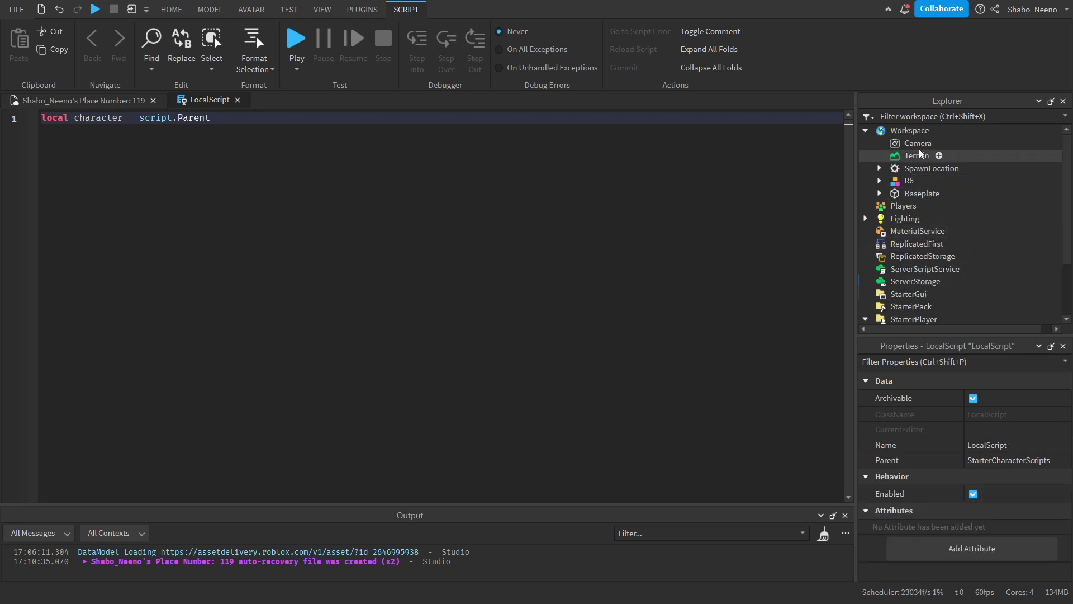
{"action": "scroll", "coordinate": [911, 179], "scroll_direction": "down", "scroll_amount": 2}
{"action": "left_click", "coordinate": [276, 152]}
{"action": "key", "text": "Return"}
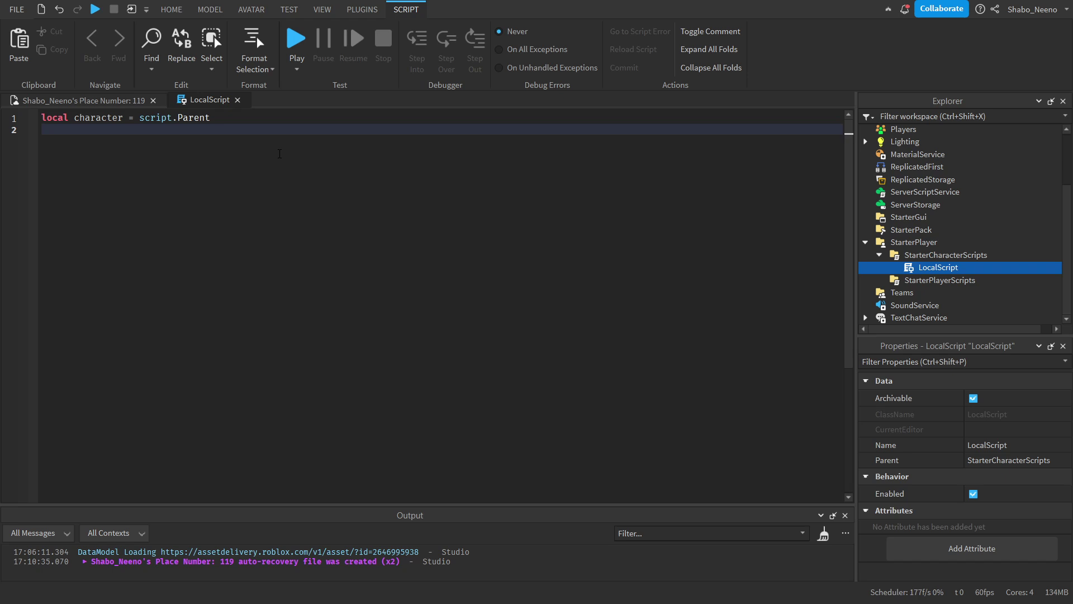
{"action": "type", "text": "l"}
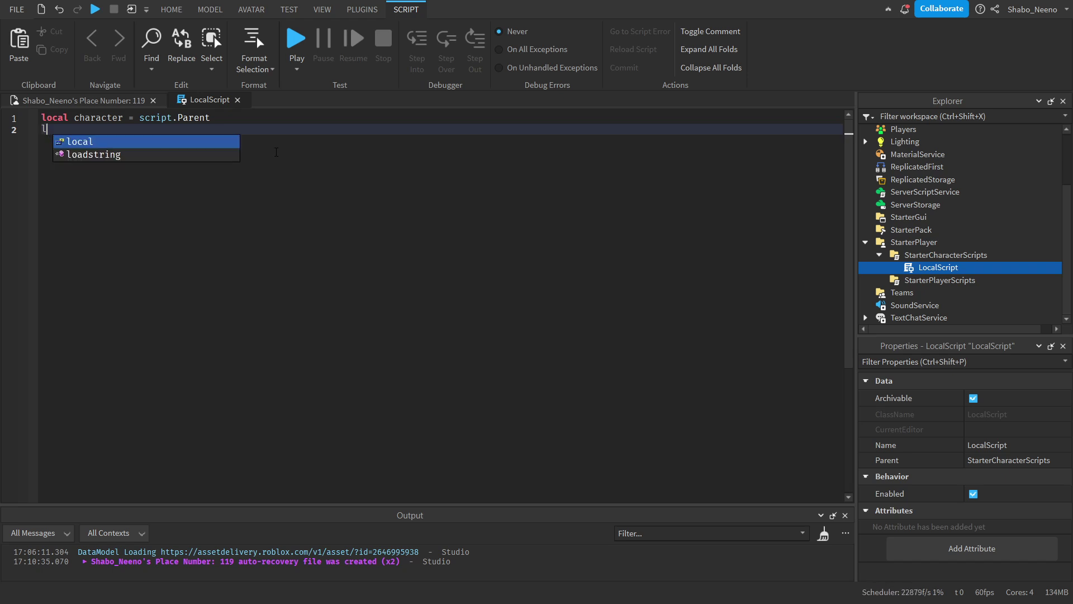
{"action": "type", "text": "ocal humanoid = "}
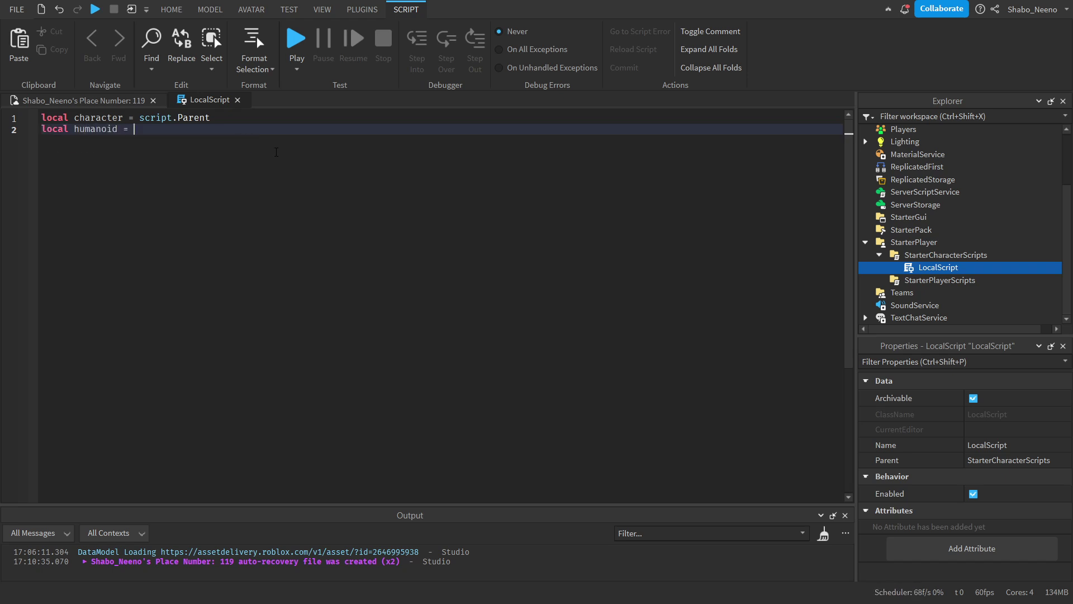
{"action": "type", "text": "character:WaitForChild('Huma')noid"}
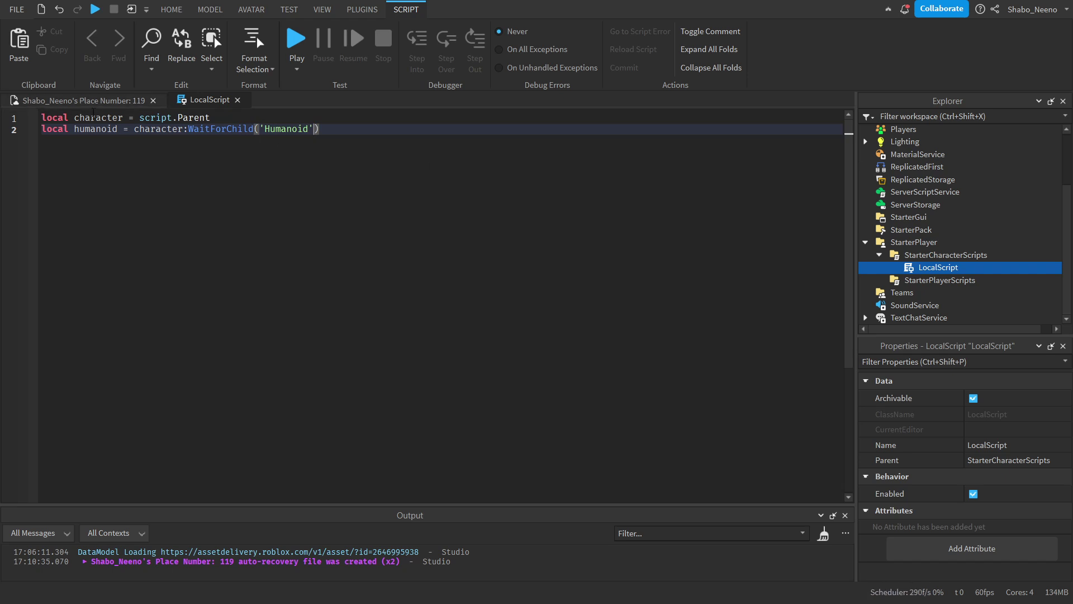
Add the line "local animator = humanoid:WaitForChild('Animator')" below the humanoid variable.
{"action": "left_click", "coordinate": [395, 133]}
{"action": "key", "text": "Return"}
{"action": "type", "text": "local a"}
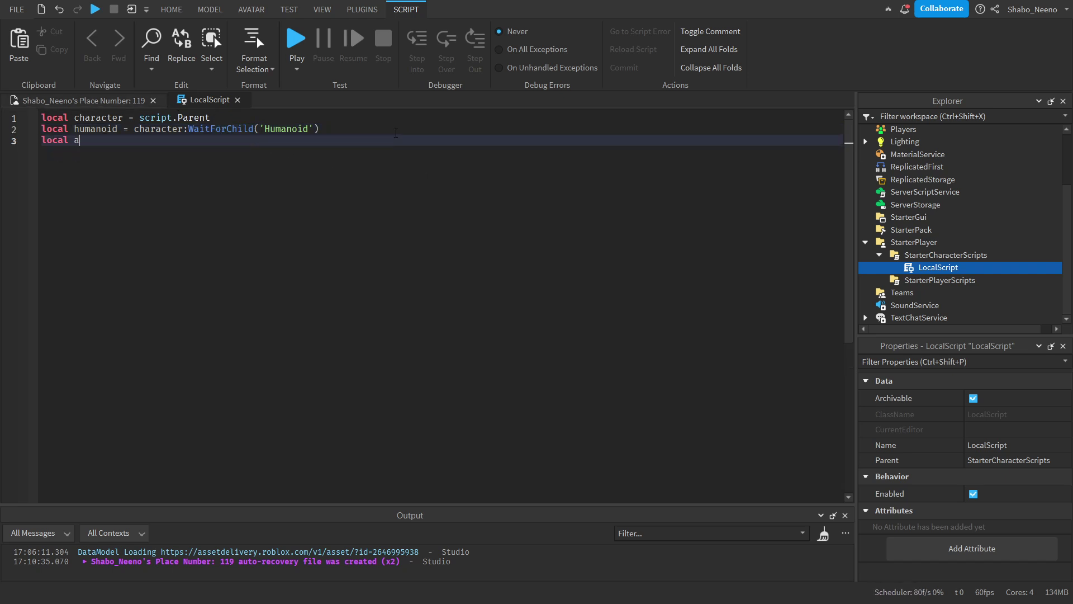
{"action": "type", "text": "nimator"}
{"action": "left_click", "coordinate": [78, 129]}
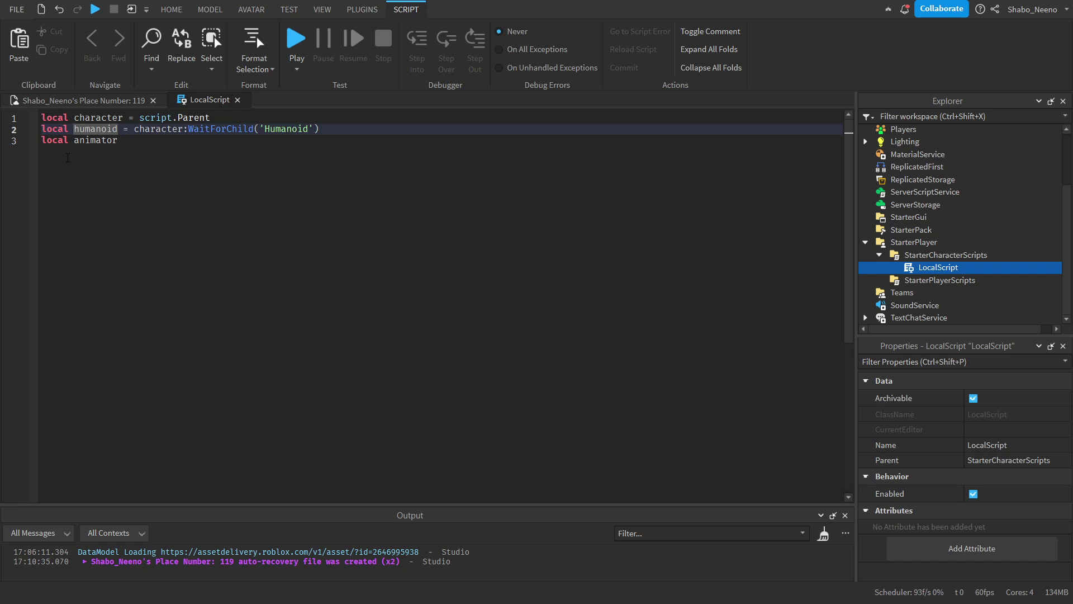
{"action": "left_click", "coordinate": [68, 157]}
{"action": "type", "text": "= hmu"}
{"action": "key", "text": "BackSpace"}
{"action": "key", "text": "BackSpace"}
{"action": "type", "text": "m"}
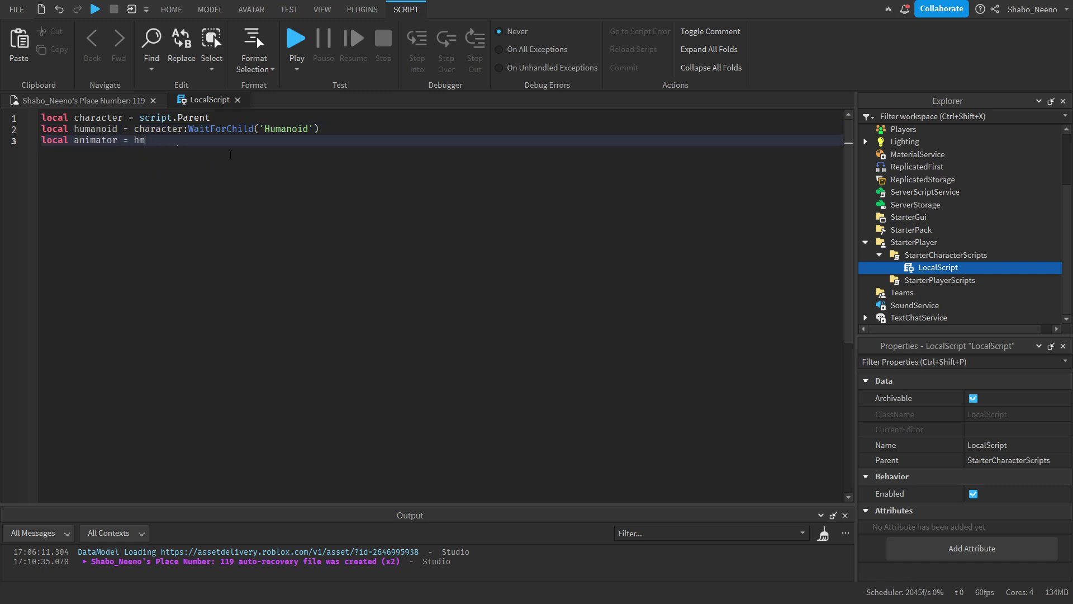
{"action": "key", "text": "Tab"}
{"action": "type", "text": ":W"}
{"action": "key", "text": "Tab"}
{"action": "type", "text": "('Animator"}
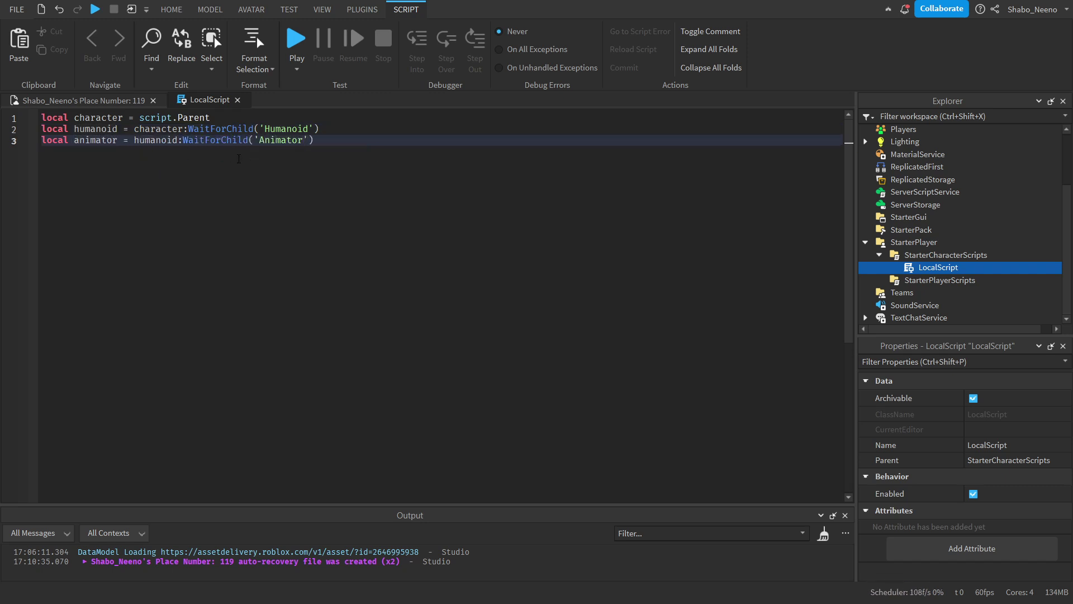
{"action": "double_click", "coordinate": [93, 141]}
{"action": "left_click", "coordinate": [335, 165]}
Insert an Animation object into StarterCharacterScripts.
{"action": "mouse_move", "coordinate": [948, 171]}
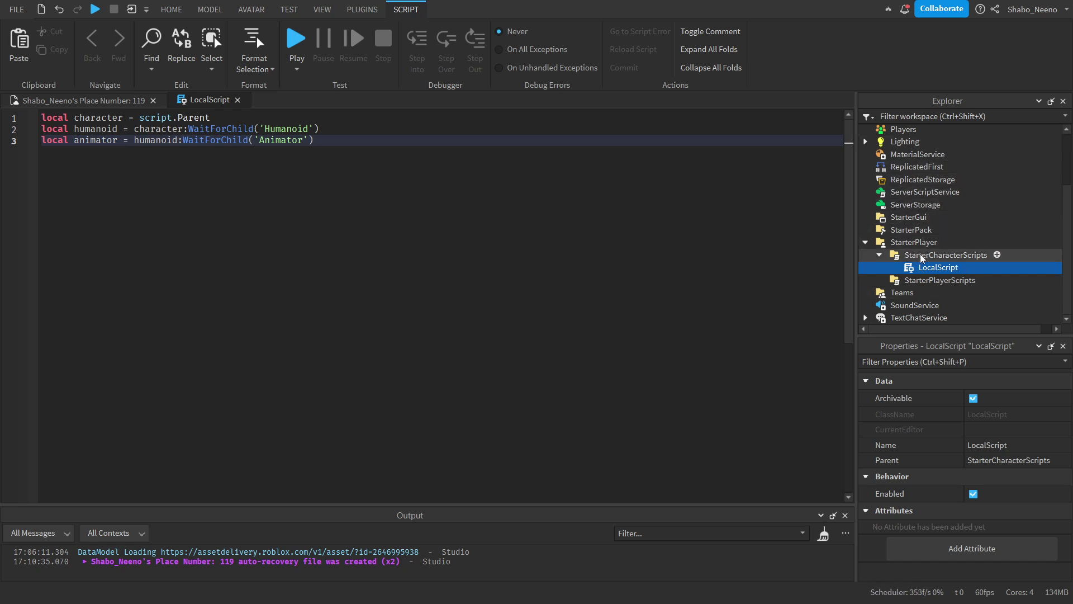
{"action": "mouse_move", "coordinate": [914, 268]}
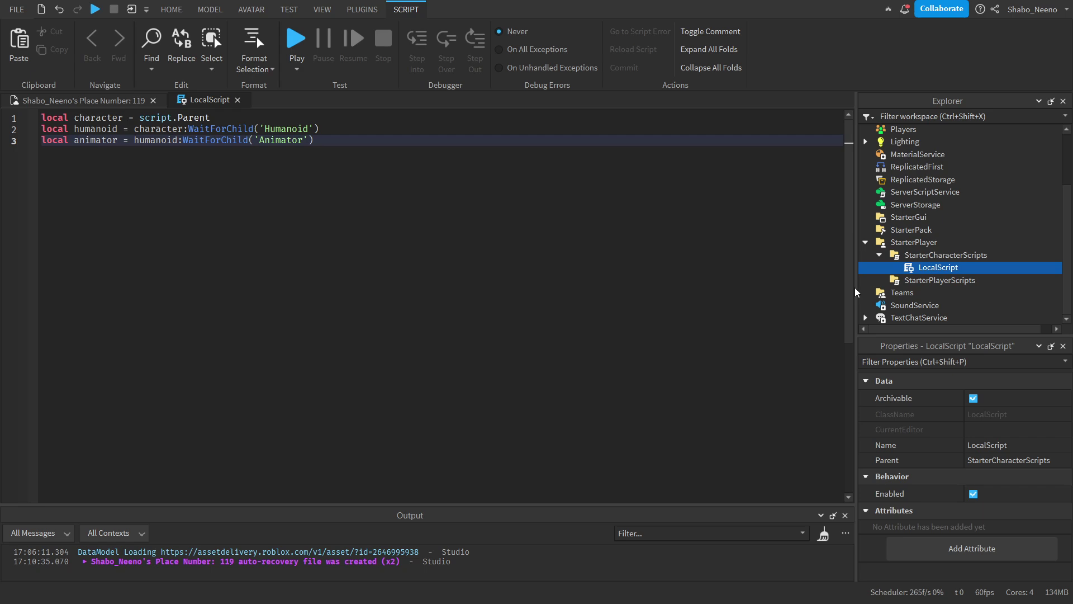
{"action": "right_click", "coordinate": [923, 256]}
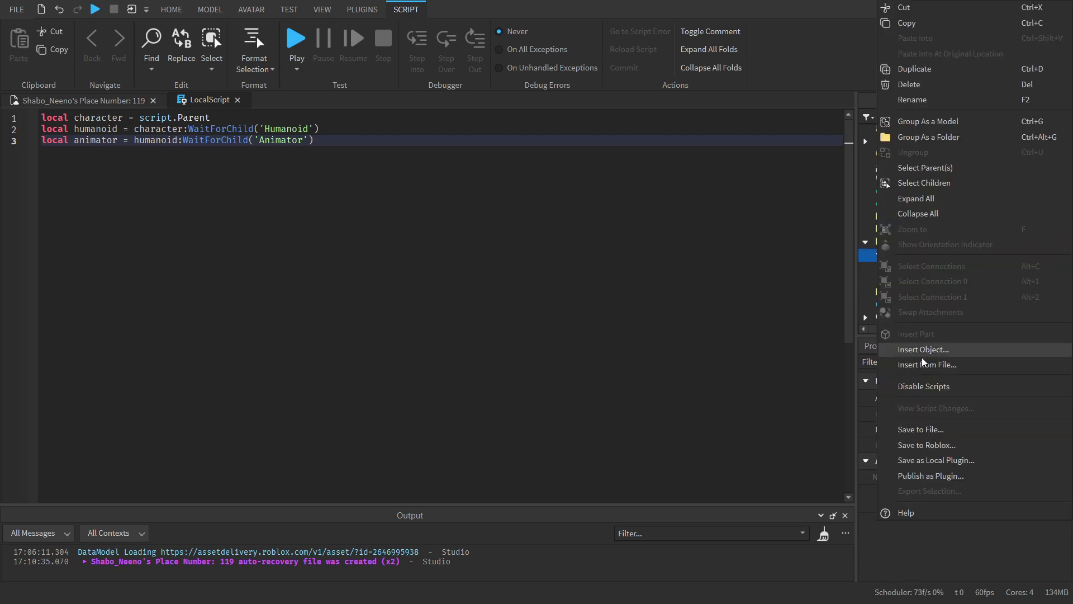
{"action": "left_click", "coordinate": [814, 311]}
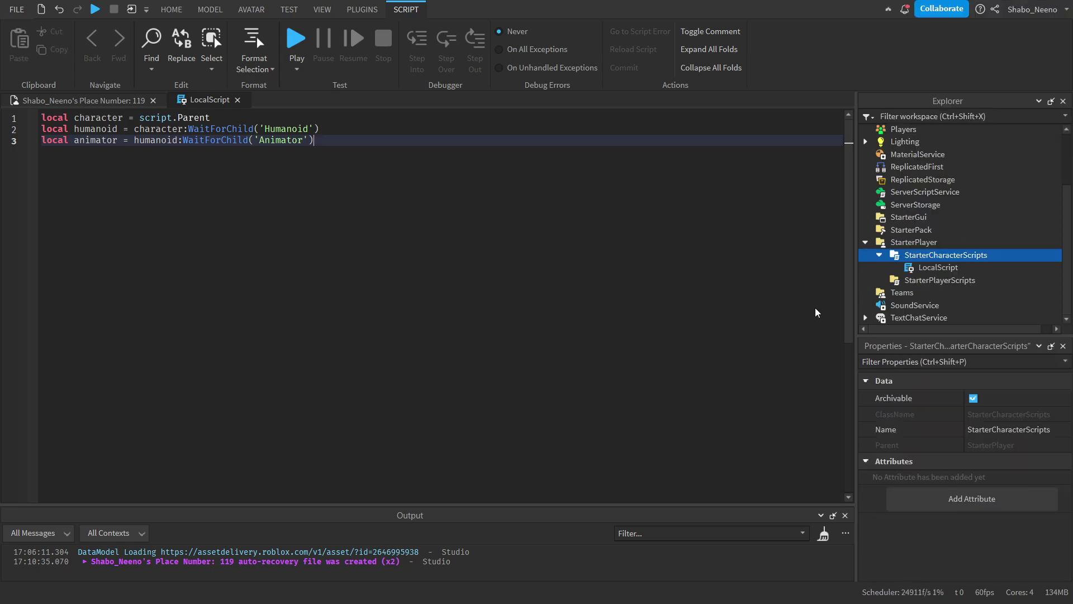
{"action": "right_click", "coordinate": [901, 259]}
{"action": "left_click", "coordinate": [924, 350]}
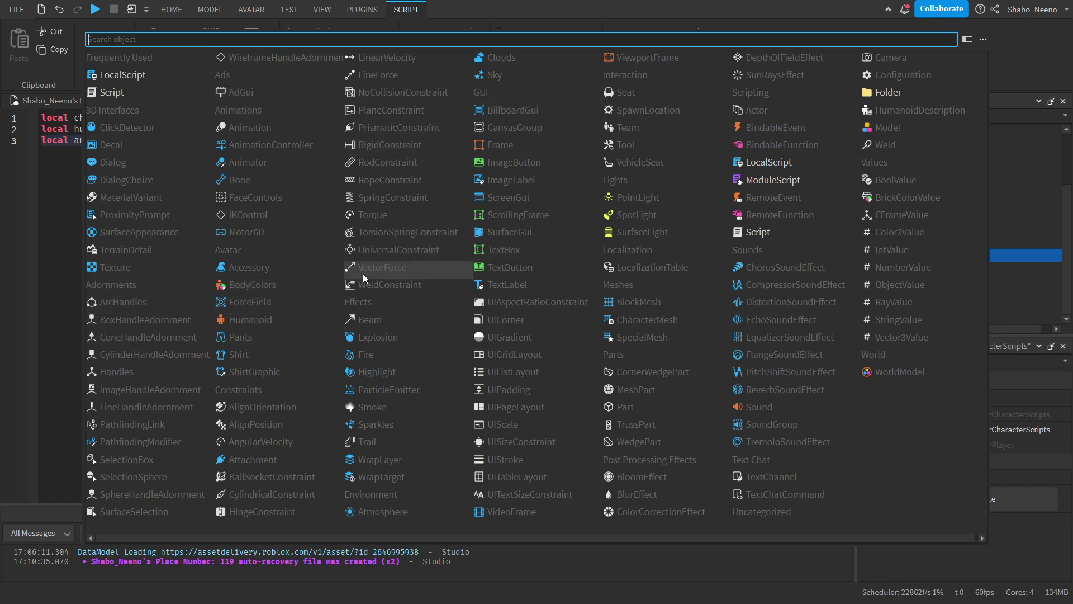
{"action": "type", "text": "anima"}
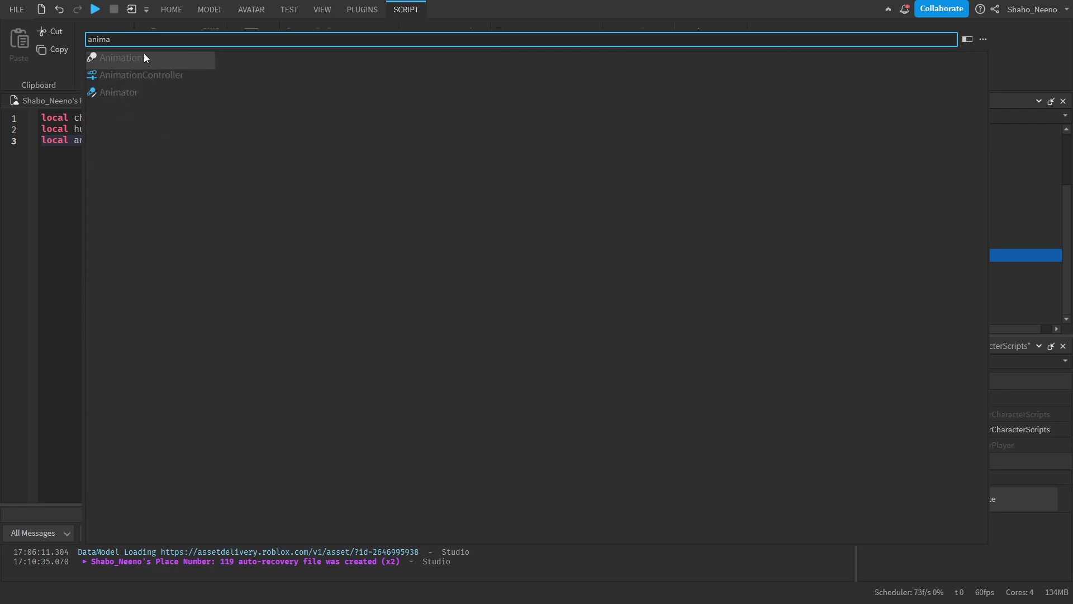
{"action": "key", "text": "ctrl+a"}
{"action": "key", "text": "BackSpace"}
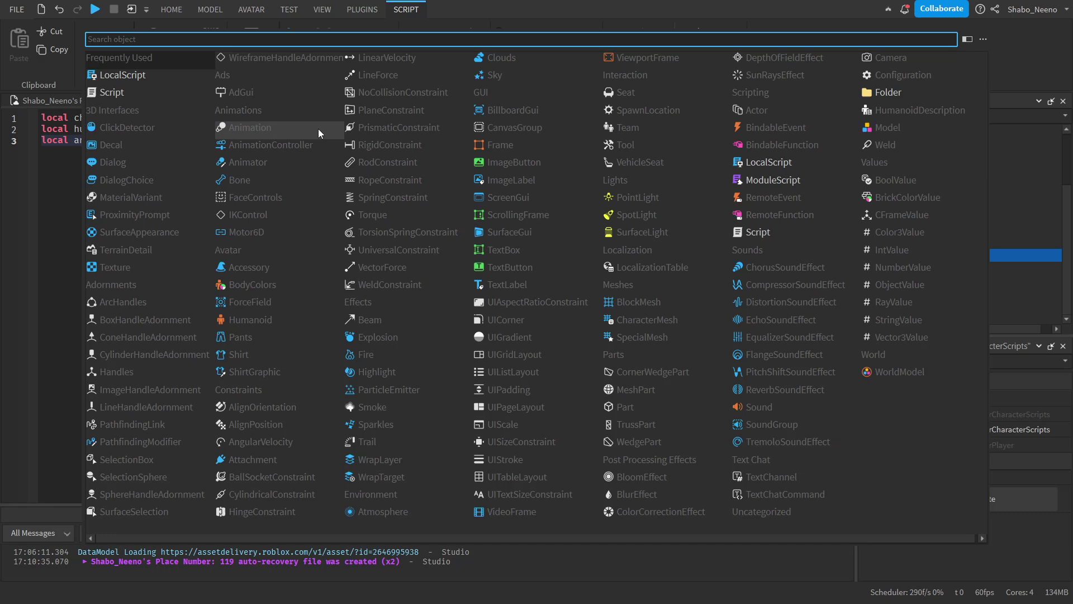
{"action": "left_click", "coordinate": [251, 128]}
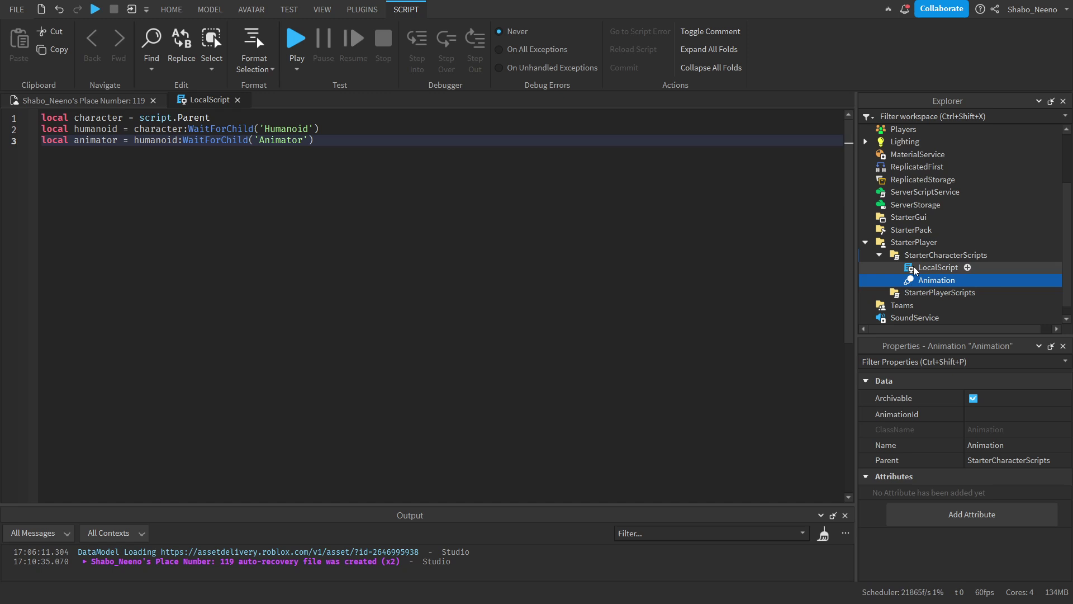
{"action": "left_click", "coordinate": [322, 10]}
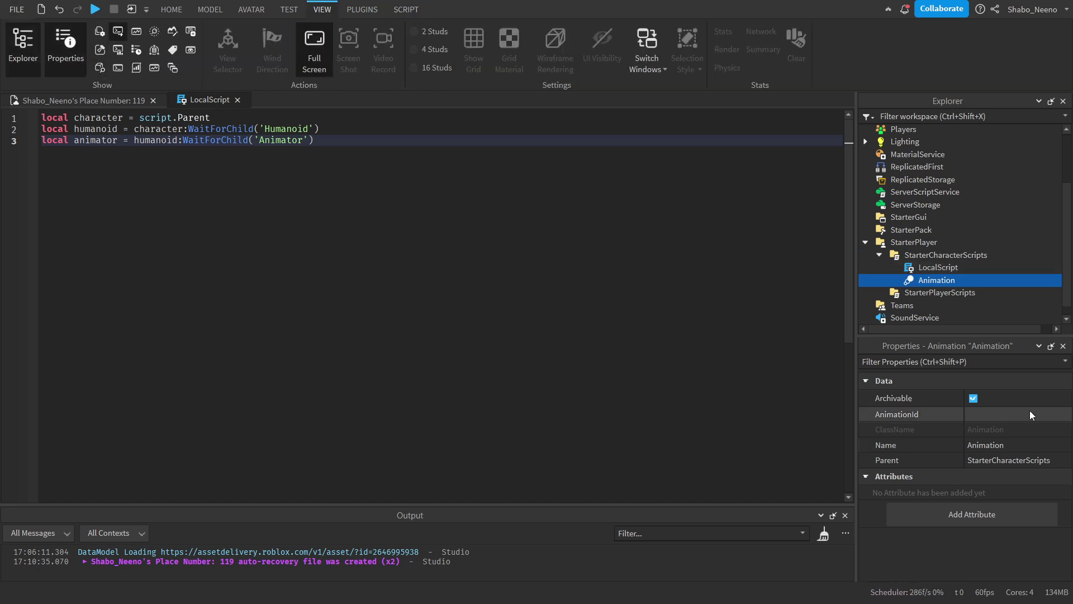
{"action": "left_click", "coordinate": [992, 415]}
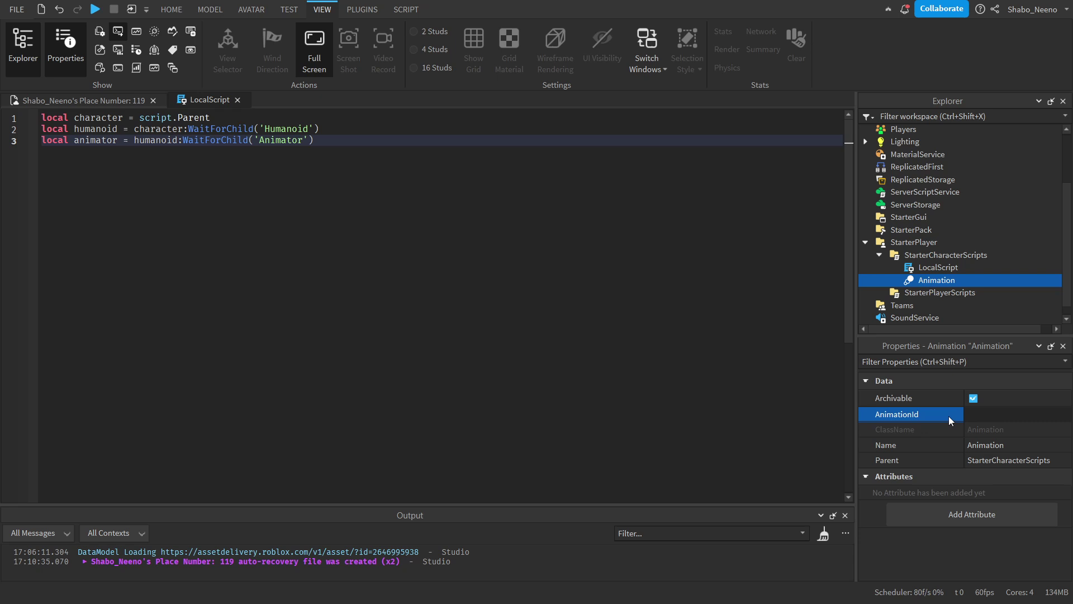
{"action": "key", "text": "ctrl+v"}
{"action": "key", "text": "ctrl+z"}
{"action": "right_click", "coordinate": [991, 418]}
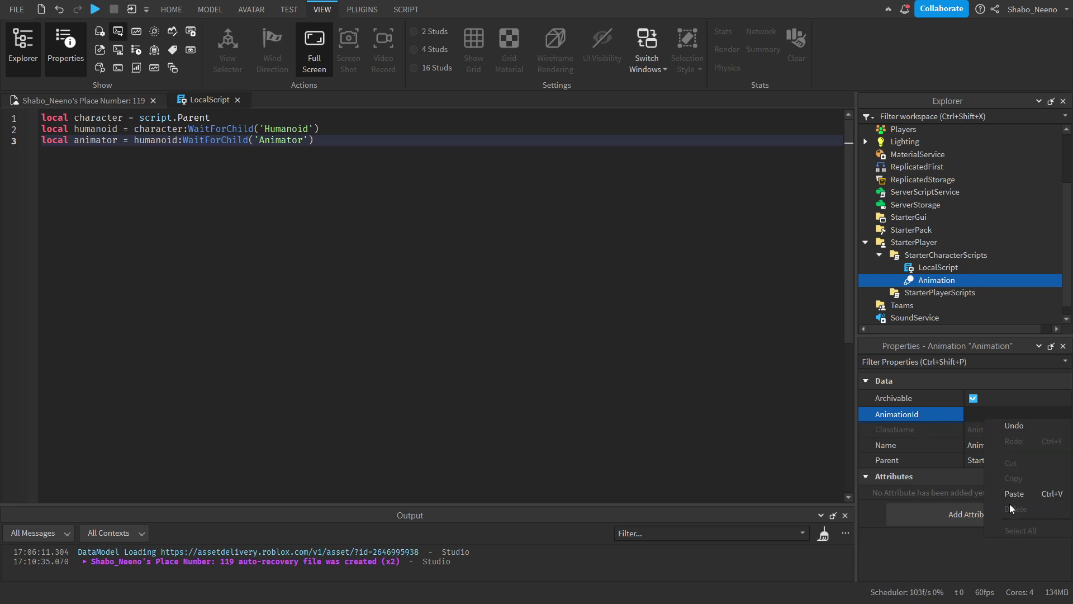
{"action": "left_click", "coordinate": [1010, 492]}
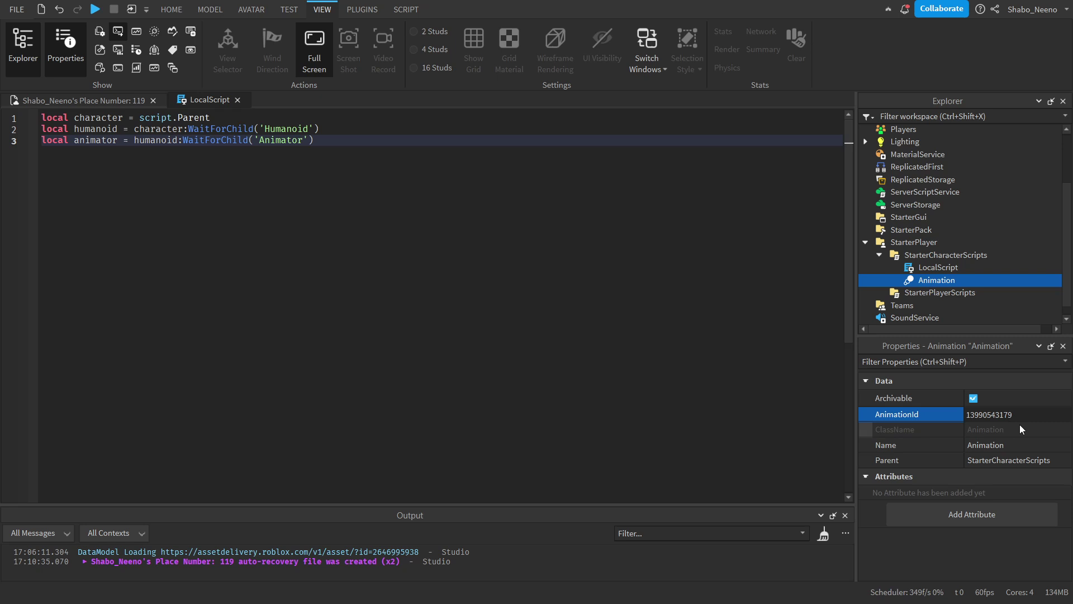
Add the line "local walkAnim = animator:LoadAnimation(character:WaitForChild('Animation'))" to the LocalScript, matching the Animation object's name.
{"action": "left_click", "coordinate": [237, 230]}
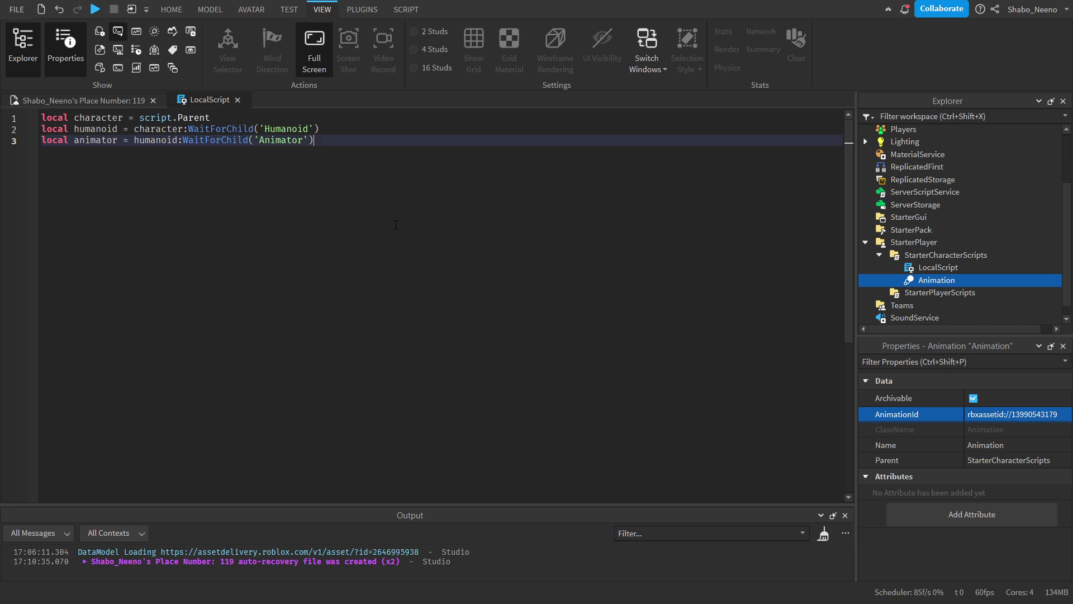
{"action": "key", "text": "Return"}
{"action": "type", "text": "l"}
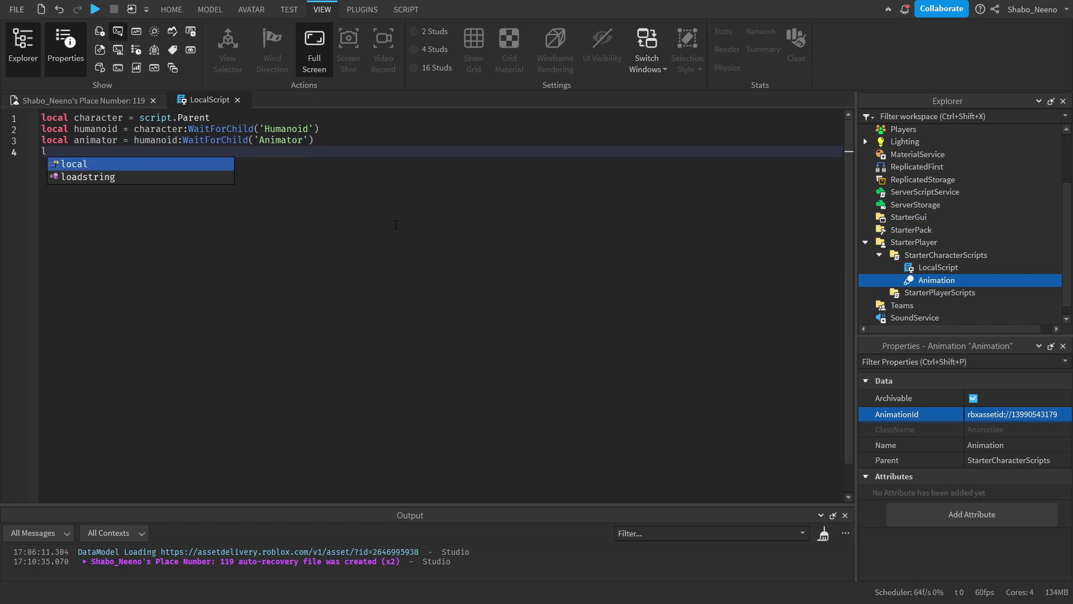
{"action": "type", "text": "ocal walkAnim"}
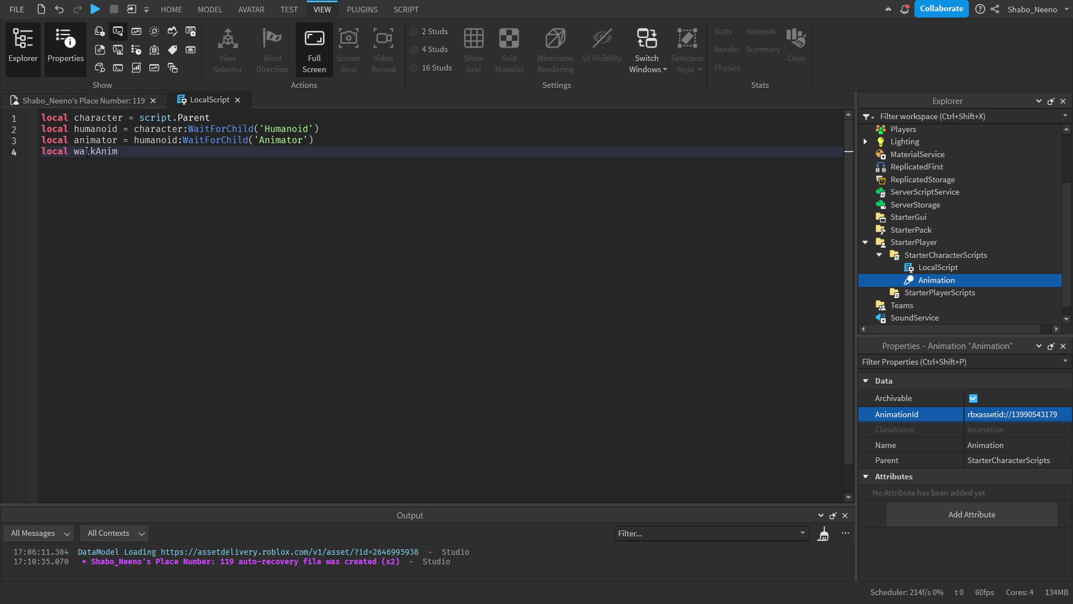
{"action": "type", "text": " = animator:LoadA"}
{"action": "type", "text": "nimation(character:W"}
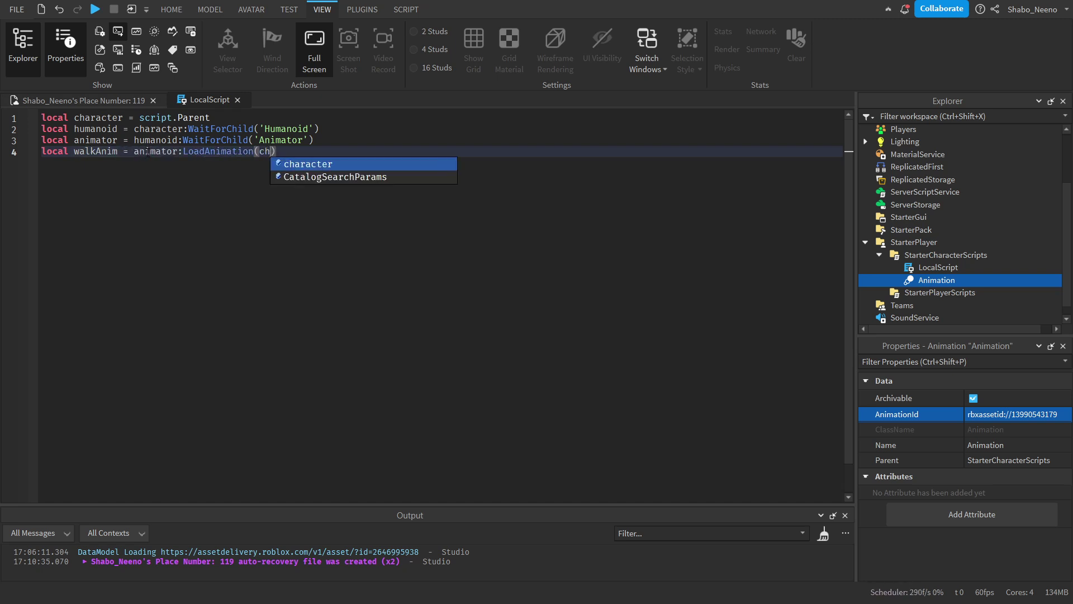
{"action": "type", "text": "aitForChild('Animation"}
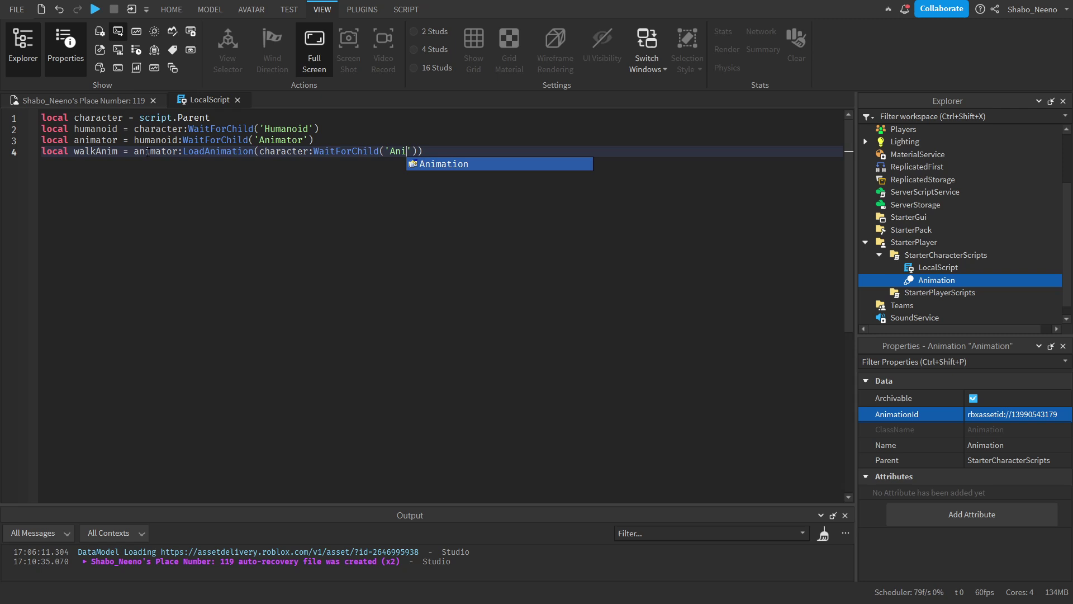
{"action": "left_click", "coordinate": [985, 446]}
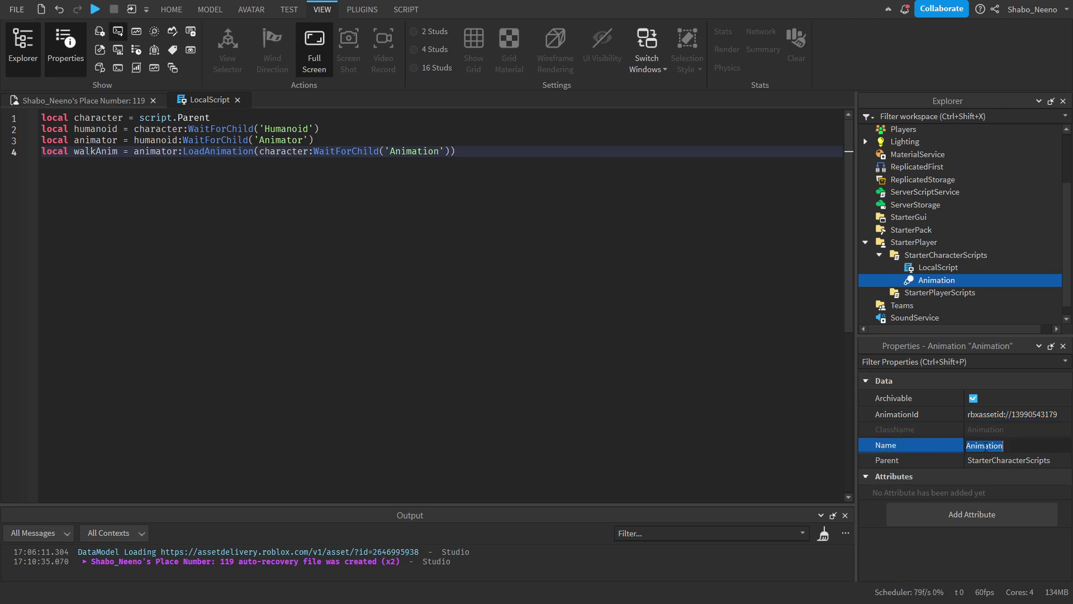
{"action": "left_click", "coordinate": [451, 189]}
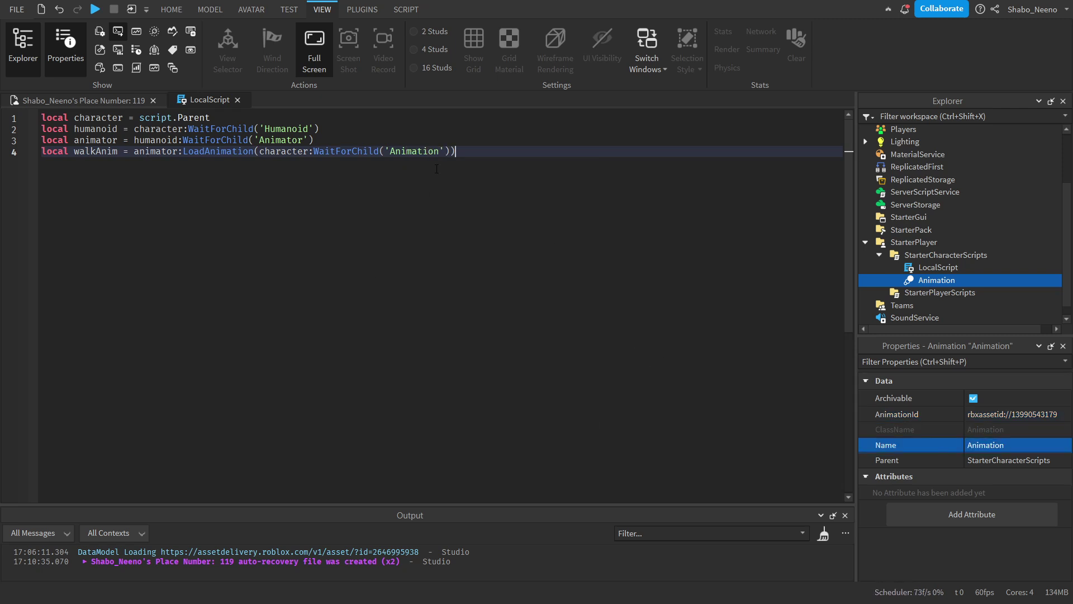
Leave a blank line after the variables and start the event handler "humanoid.Running:Connect(function(speed)" with its closing "end)".
{"action": "key", "text": "Return"}
{"action": "key", "text": "Return"}
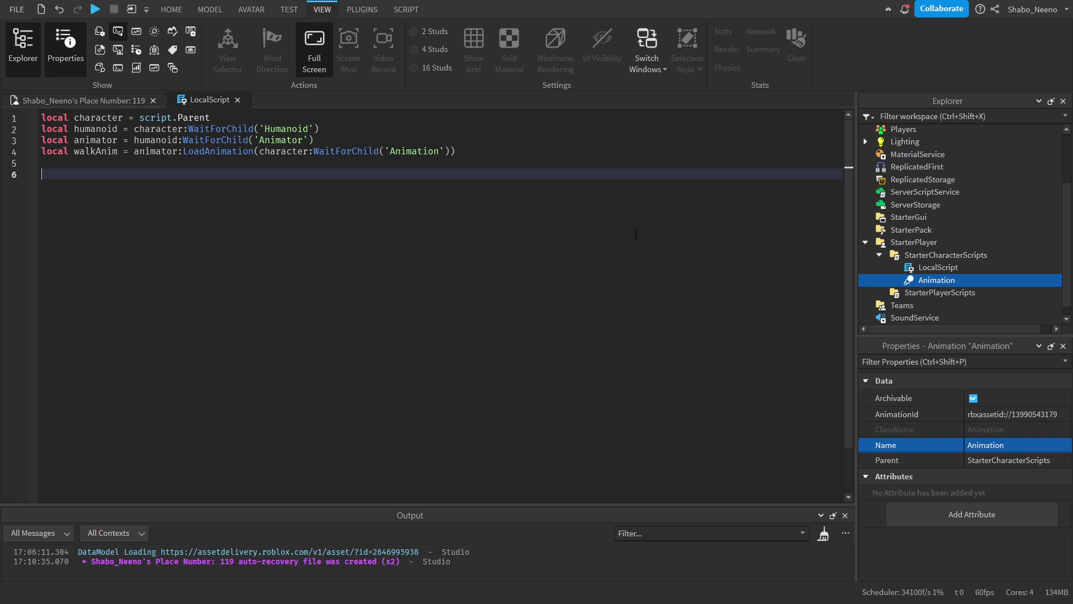
{"action": "left_click", "coordinate": [75, 152]}
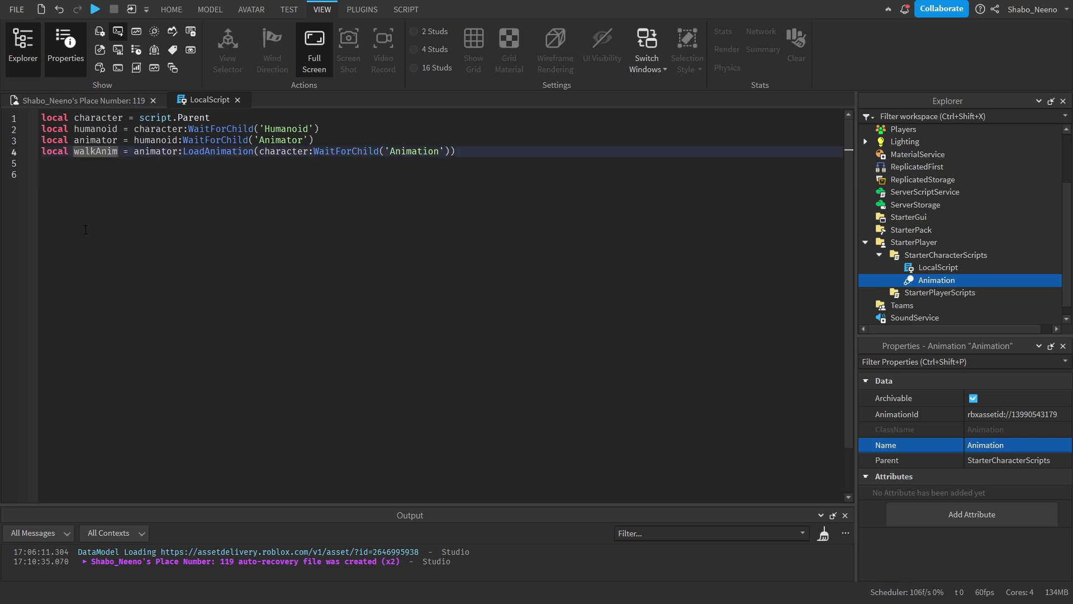
{"action": "left_click", "coordinate": [168, 171]}
{"action": "type", "text": "hu"}
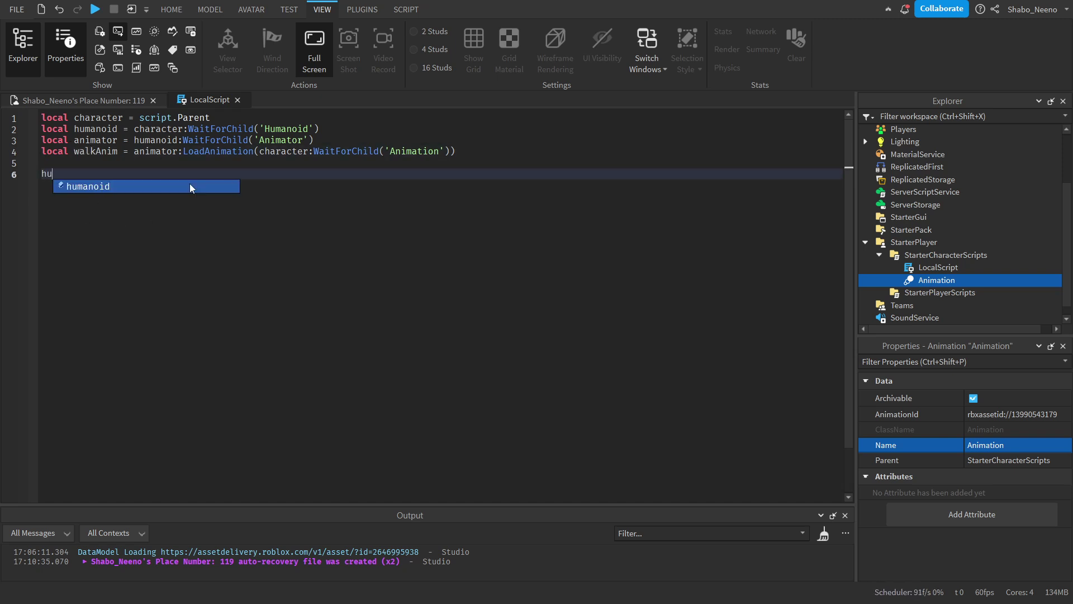
{"action": "type", "text": "manoid.Running:Connec"}
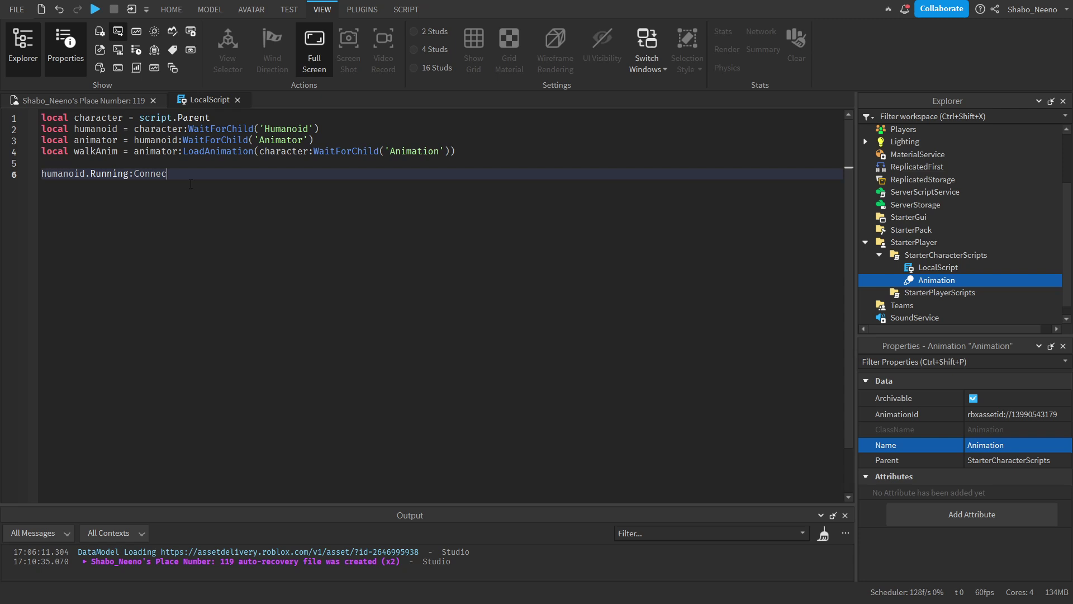
{"action": "type", "text": "t(function(speed"}
{"action": "key", "text": "Return"}
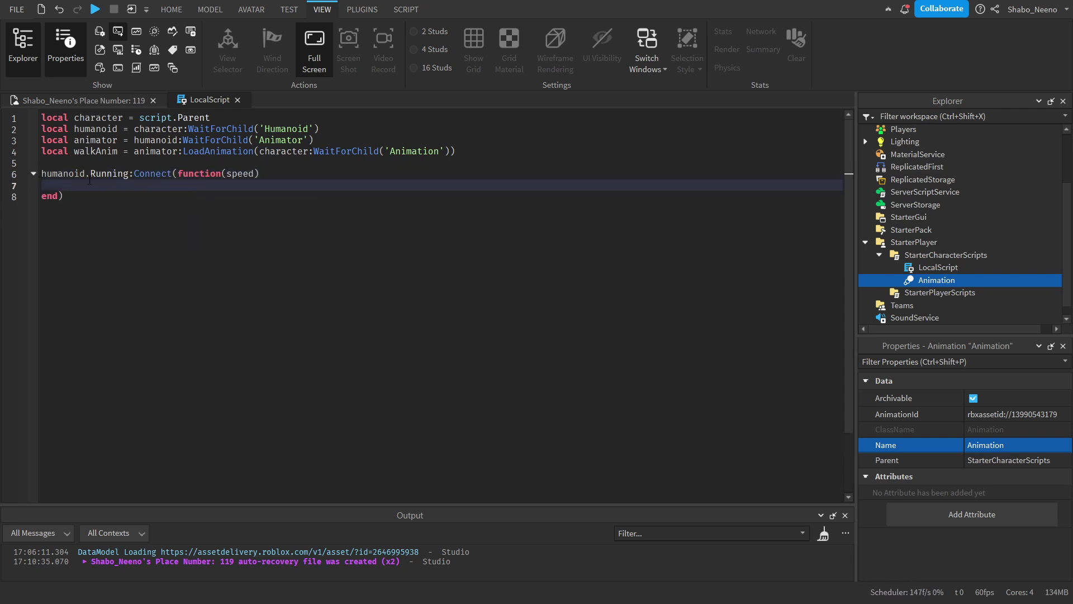
{"action": "left_click_drag", "start_coordinate": [42, 174], "coordinate": [128, 174]}
{"action": "left_click", "coordinate": [185, 199]}
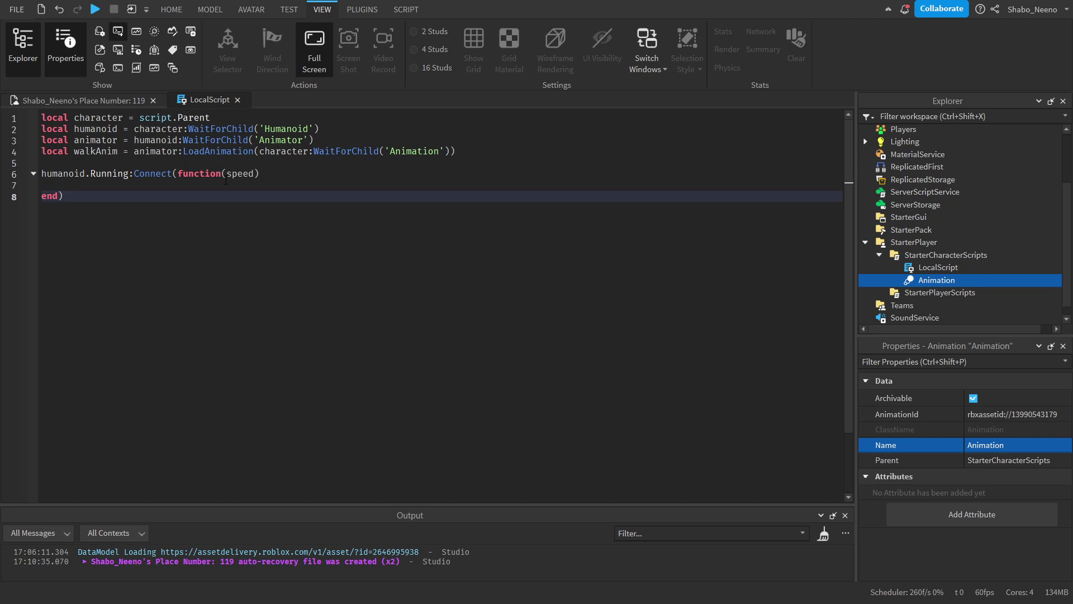
{"action": "key", "text": "Up"}
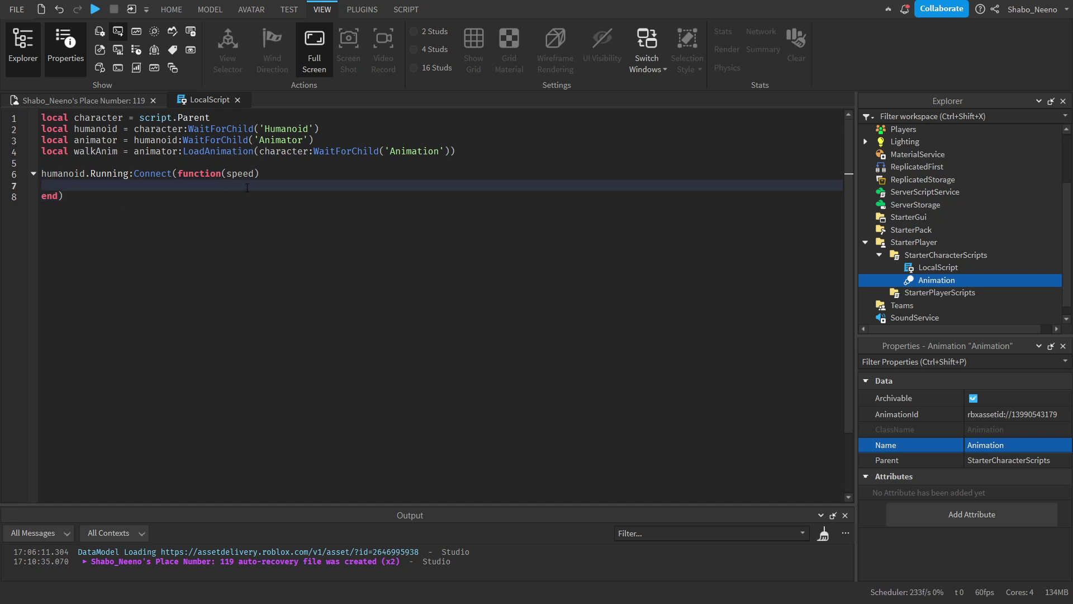
{"action": "left_click", "coordinate": [238, 174]}
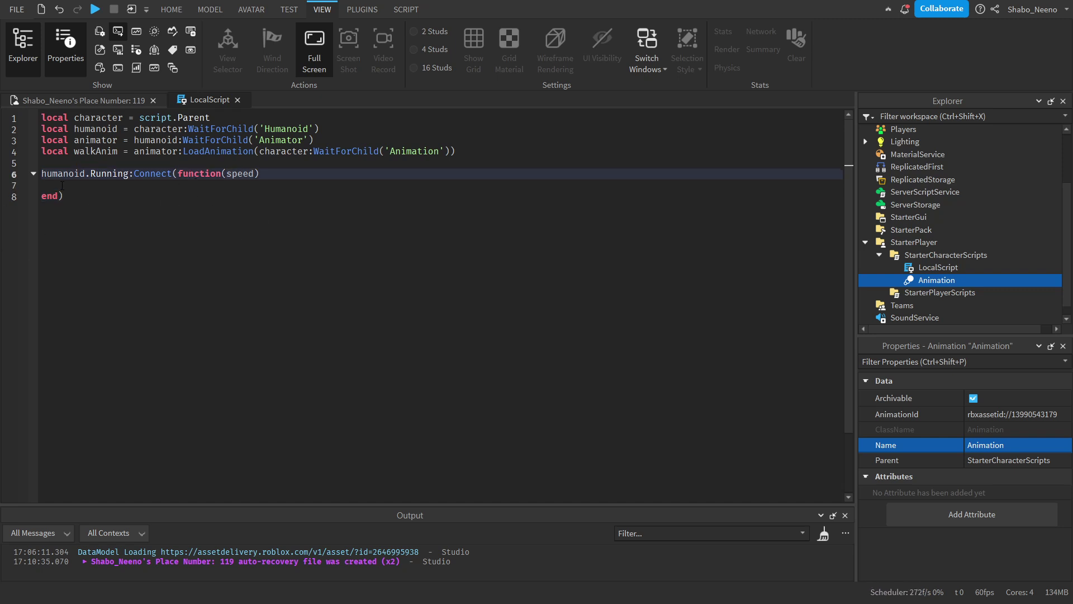
Inside the Running handler, add the condition "if speed > .1 then" with its closing "end".
{"action": "left_click", "coordinate": [127, 187]}
{"action": "type", "text": "if spee"}
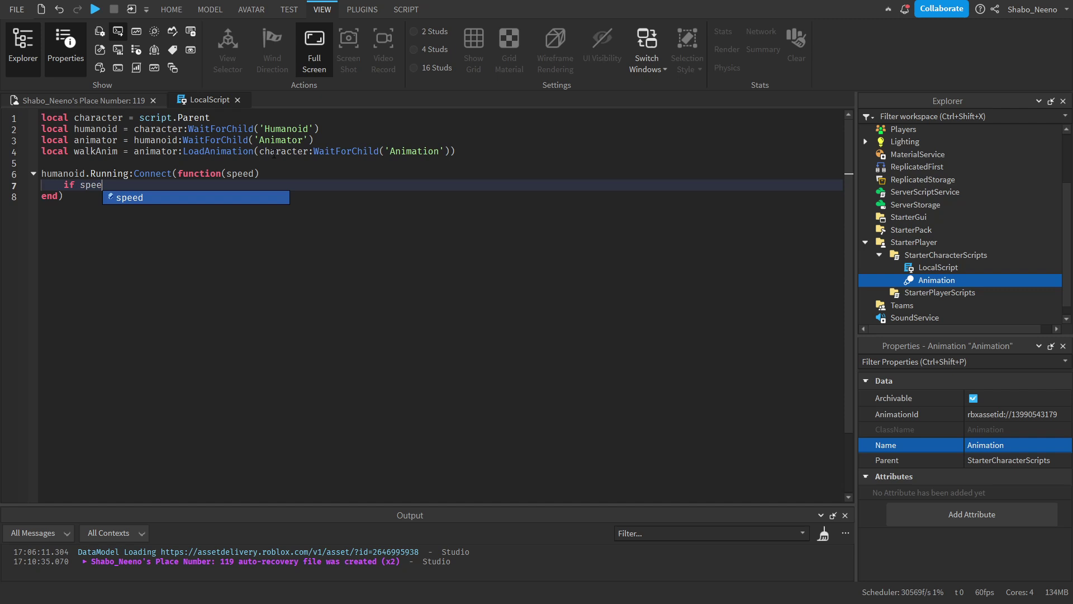
{"action": "type", "text": "d > .1 then"}
{"action": "key", "text": "Return"}
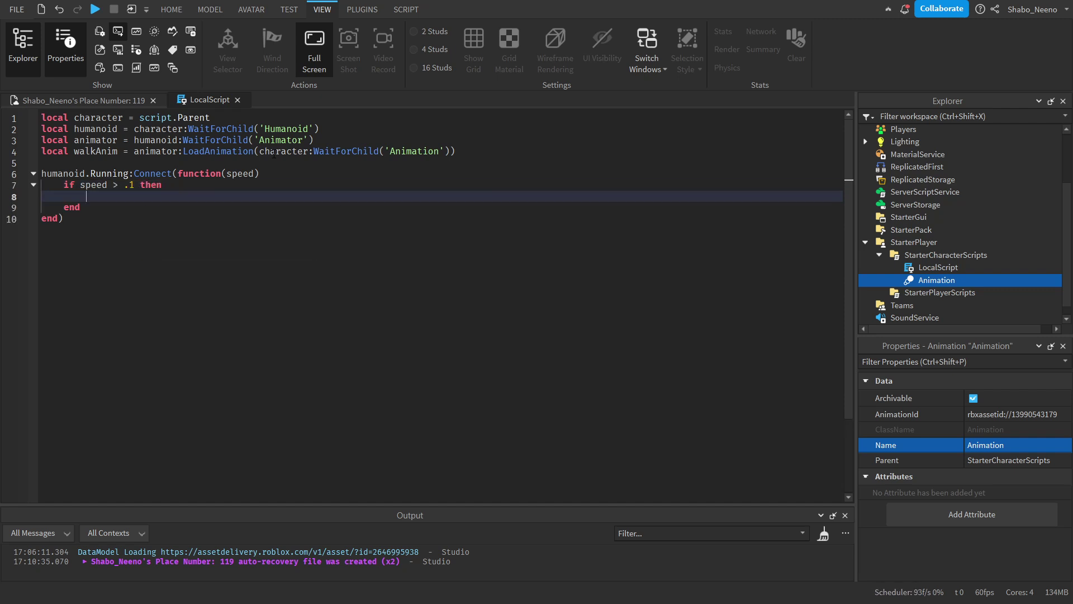
{"action": "left_click_drag", "start_coordinate": [135, 185], "coordinate": [123, 185]}
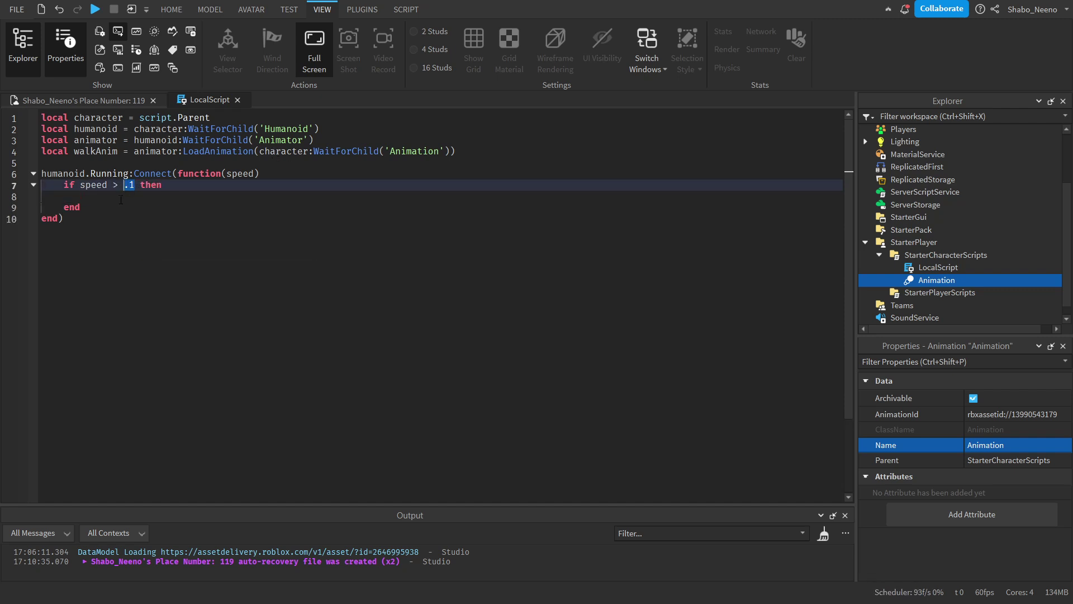
{"action": "left_click", "coordinate": [128, 187]}
{"action": "left_click", "coordinate": [89, 207]}
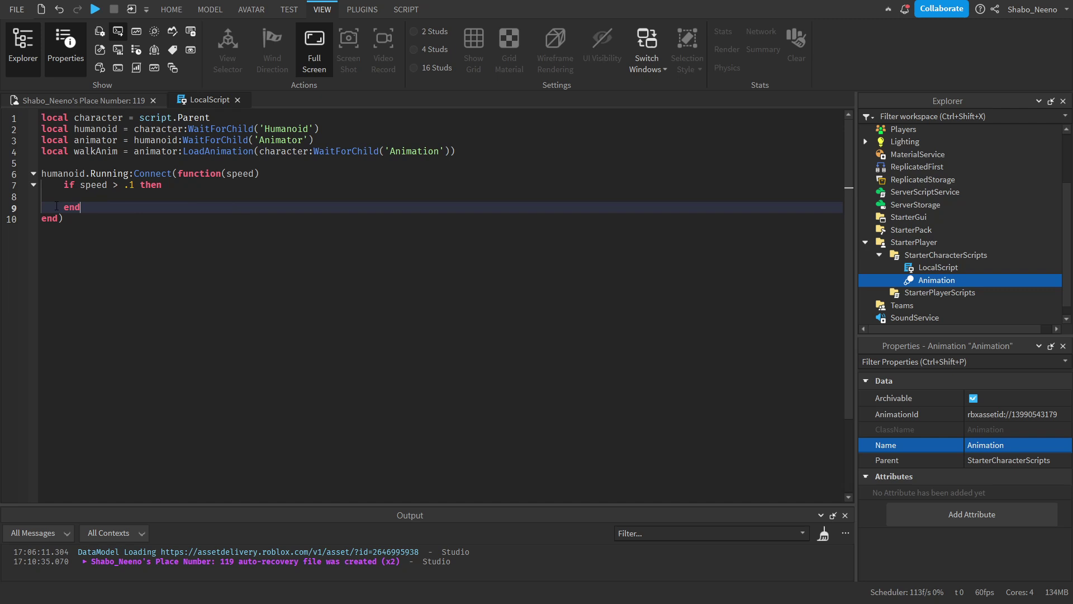
{"action": "left_click", "coordinate": [158, 200]}
{"action": "left_click", "coordinate": [131, 186]}
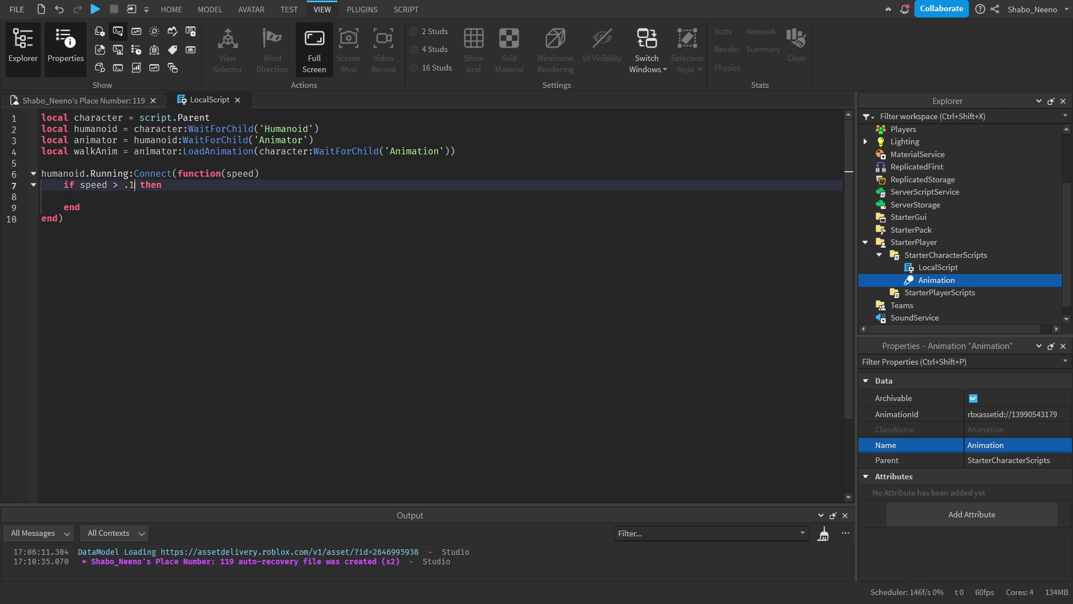
Inside the speed condition, add a nested block "if not walkAnim.IsPlaying then" that calls "walkAnim:Play()".
{"action": "left_click", "coordinate": [142, 197]}
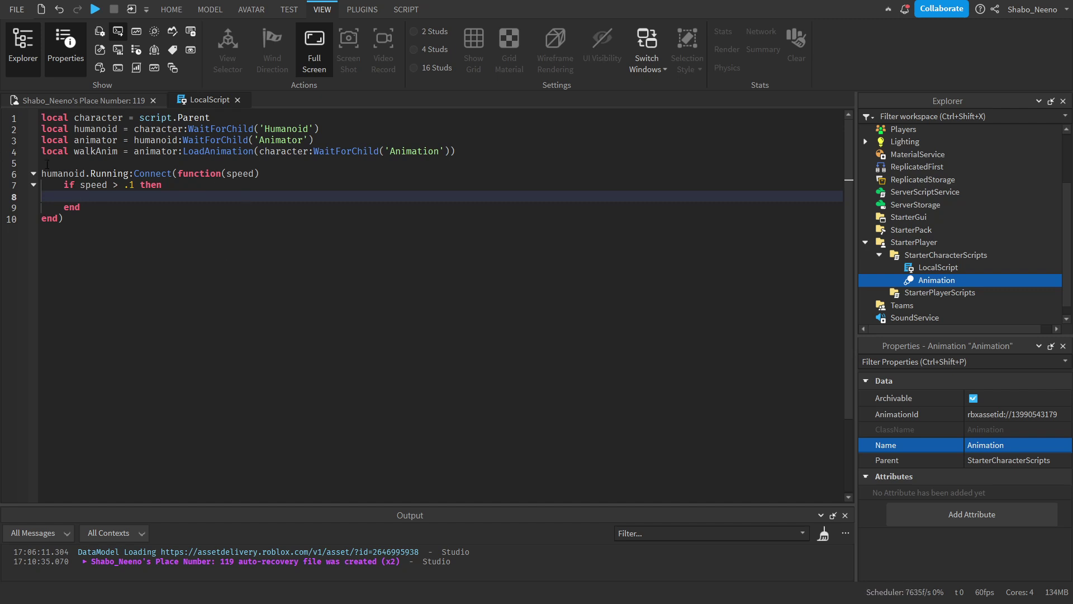
{"action": "type", "text": "if n"}
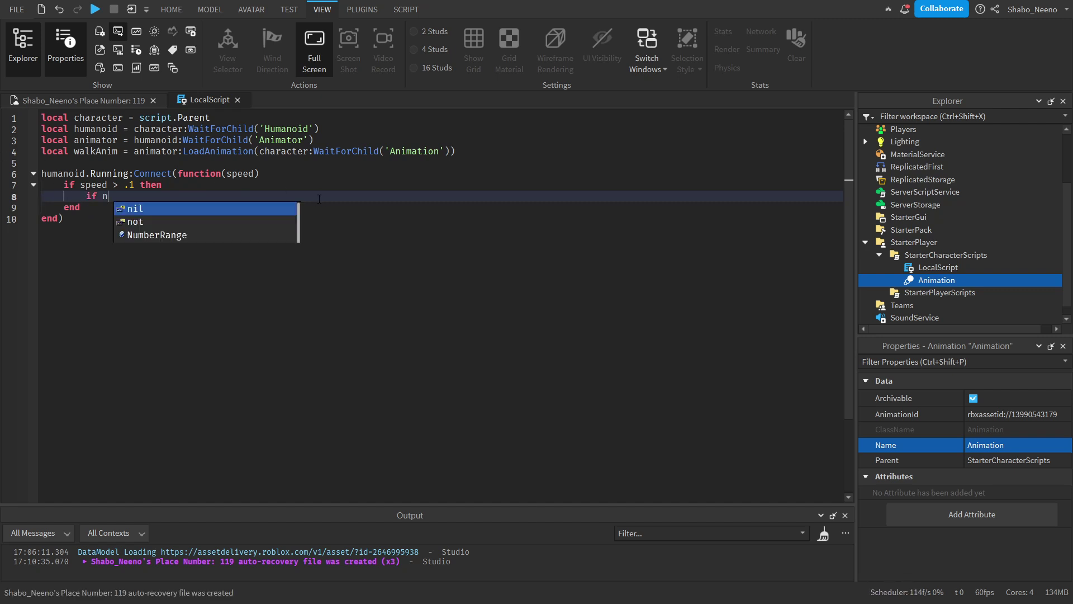
{"action": "type", "text": "ot walkAnim.I"}
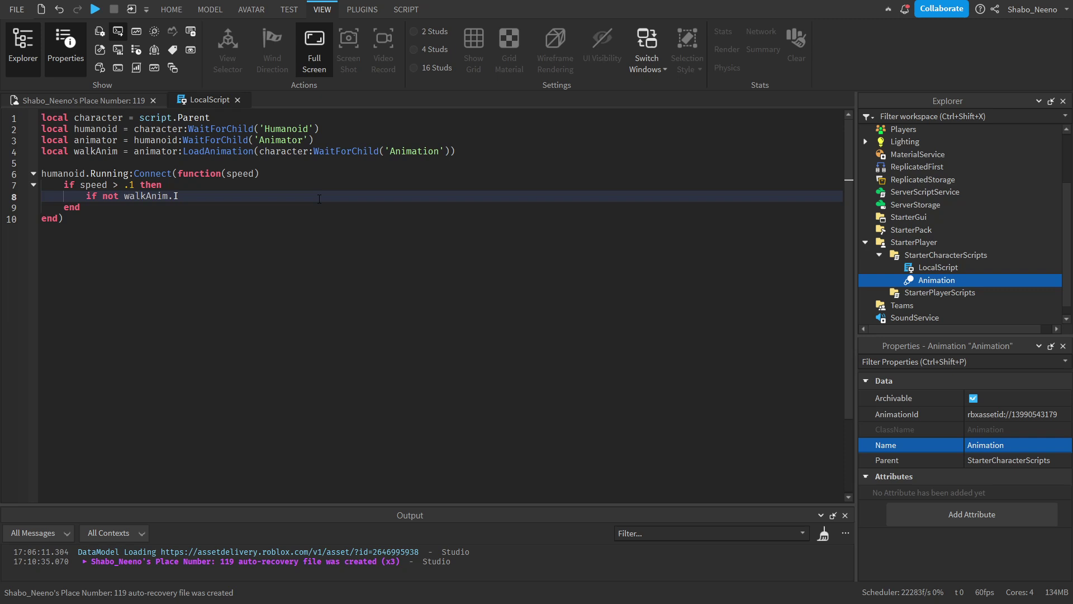
{"action": "type", "text": "sPlaying then"}
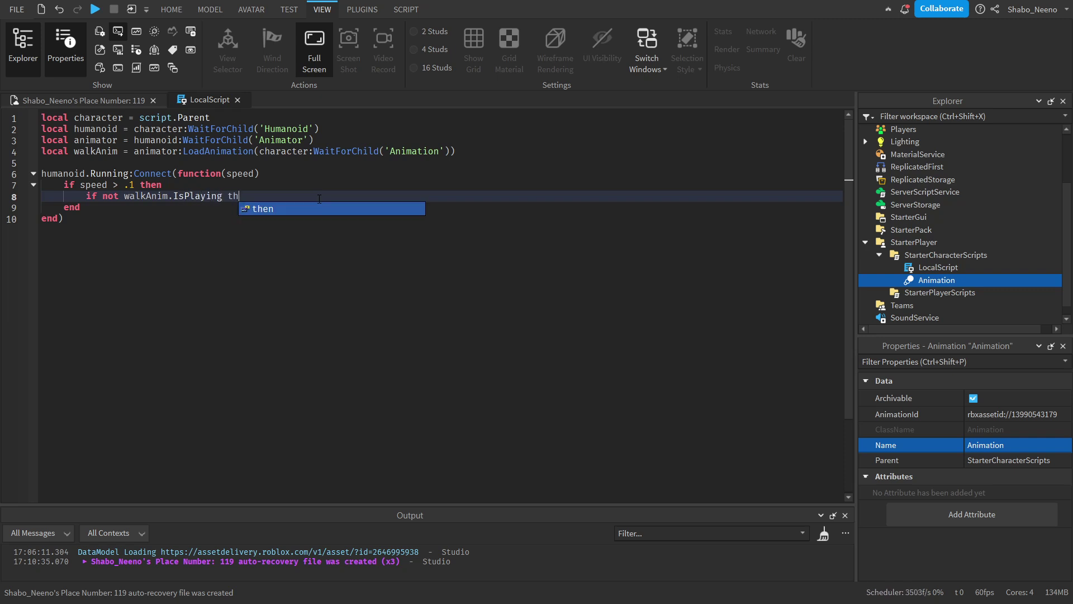
{"action": "key", "text": "Return"}
{"action": "type", "text": "w"}
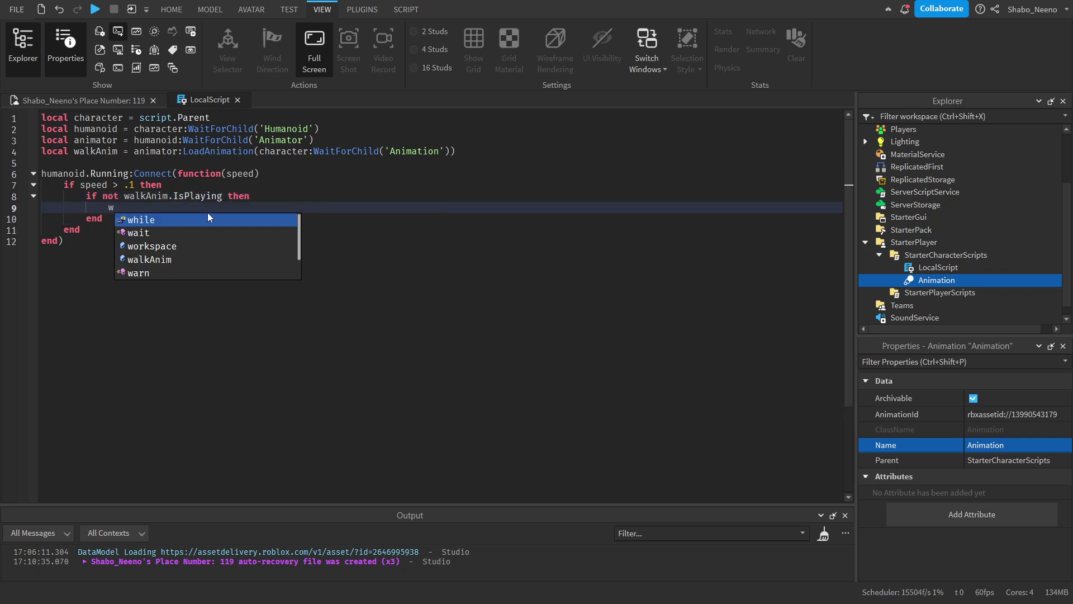
{"action": "type", "text": "alkAnim:Play()"}
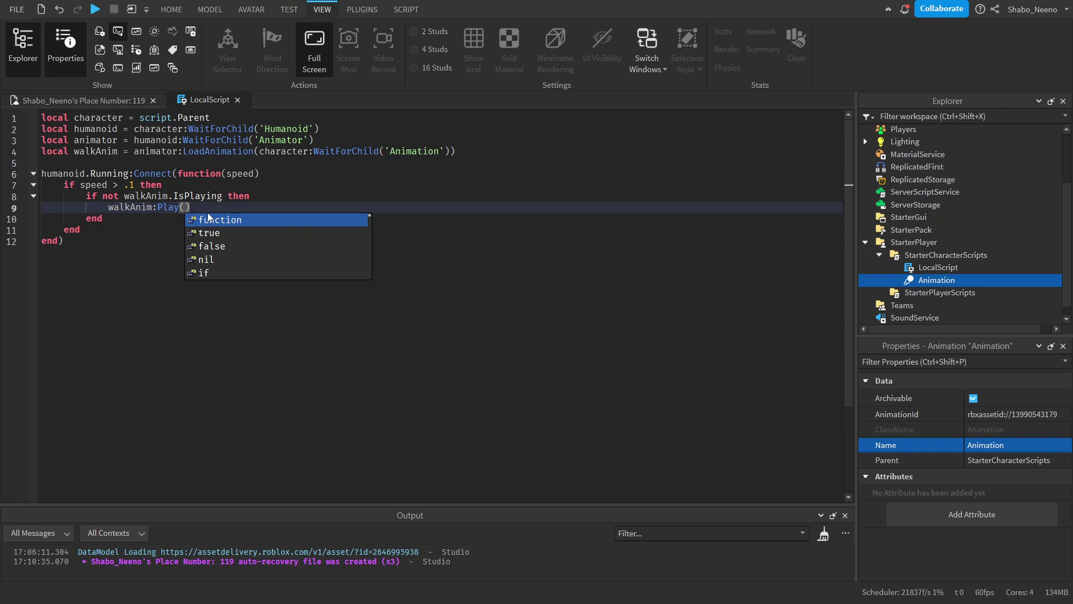
{"action": "key", "text": "Down"}
{"action": "key", "text": "Left"}
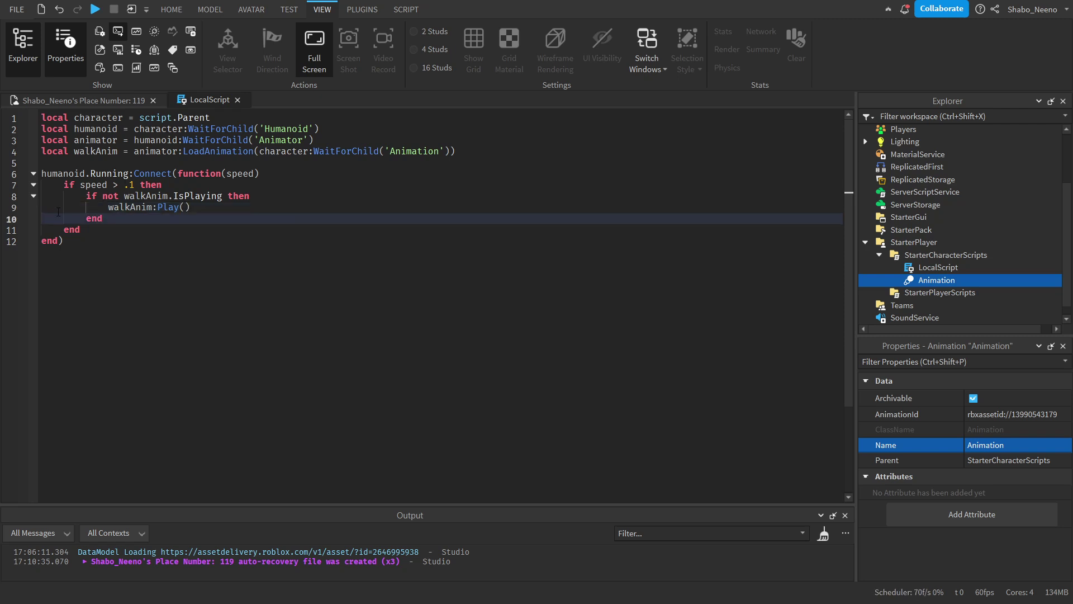
Add an "else" branch to the speed condition after the nested IsPlaying block, with an empty line below it.
{"action": "left_click_drag", "start_coordinate": [86, 196], "coordinate": [250, 195]}
{"action": "left_click", "coordinate": [215, 206]}
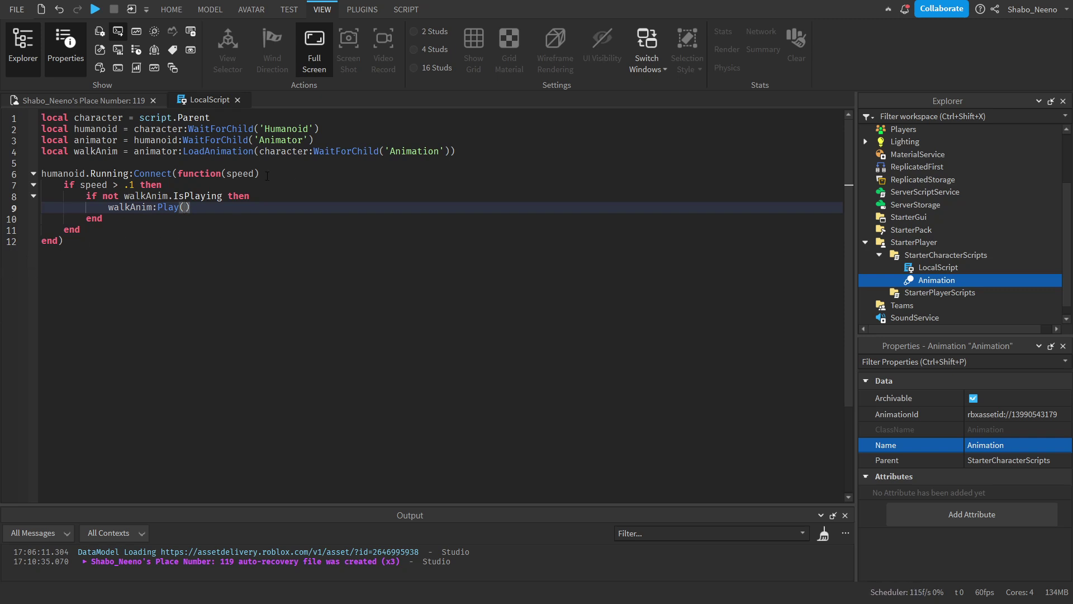
{"action": "key", "text": "Down"}
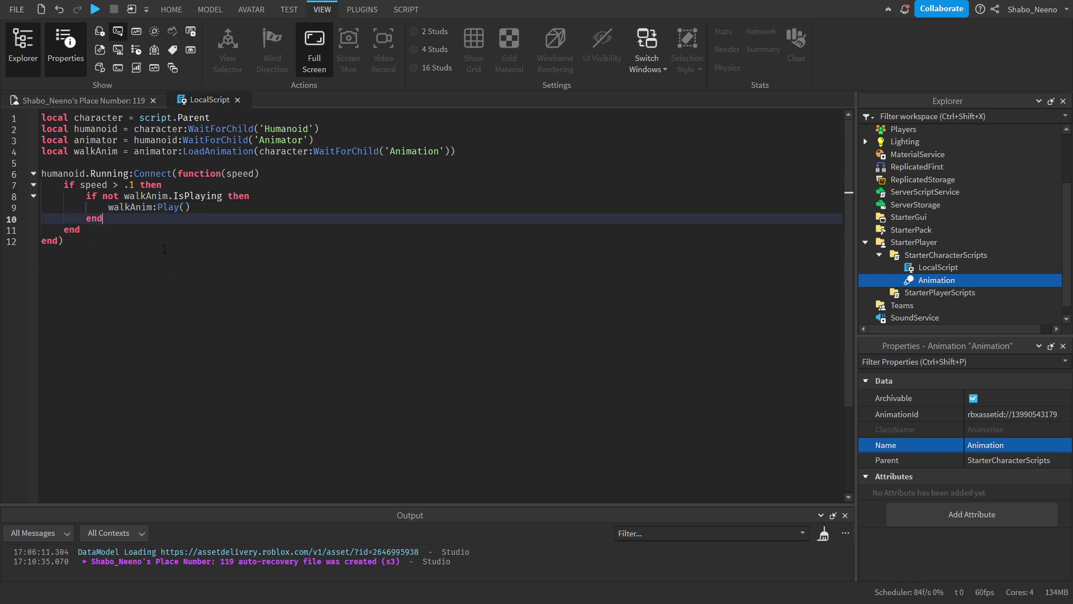
{"action": "key", "text": "Return"}
{"action": "type", "text": "else"}
{"action": "key", "text": "Return"}
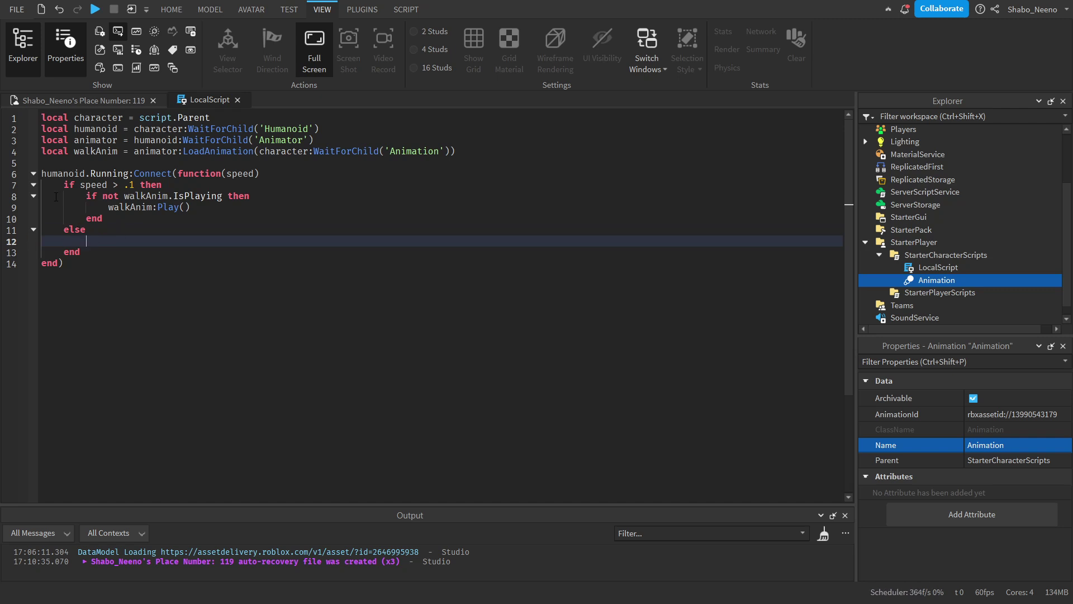
{"action": "left_click", "coordinate": [99, 185]}
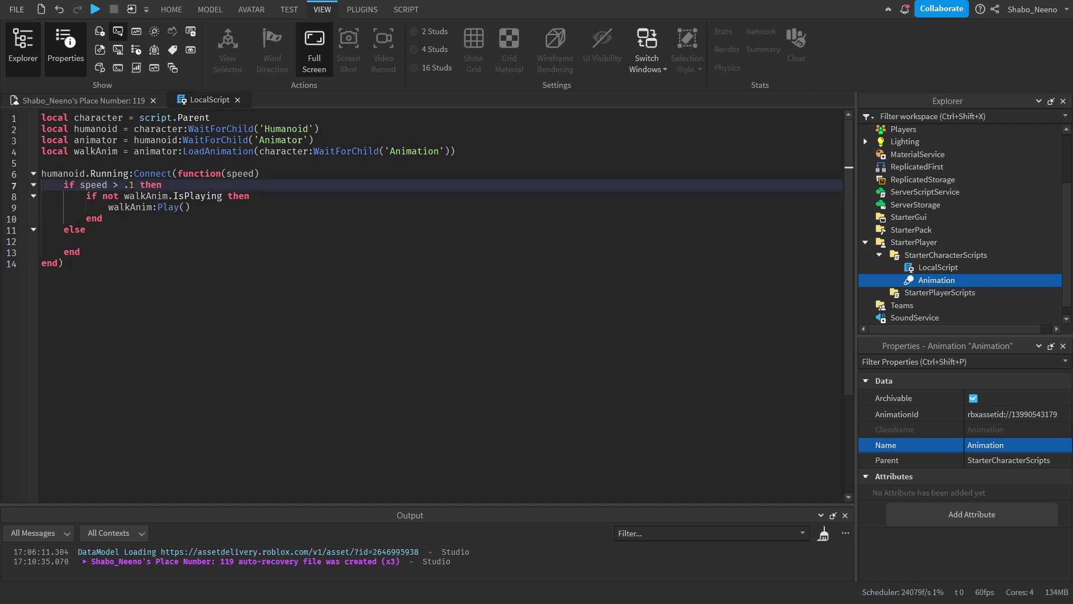
{"action": "key", "text": "Down"}
{"action": "key", "text": "Down"}
{"action": "key", "text": "Down"}
{"action": "key", "text": "Down"}
{"action": "key", "text": "Down"}
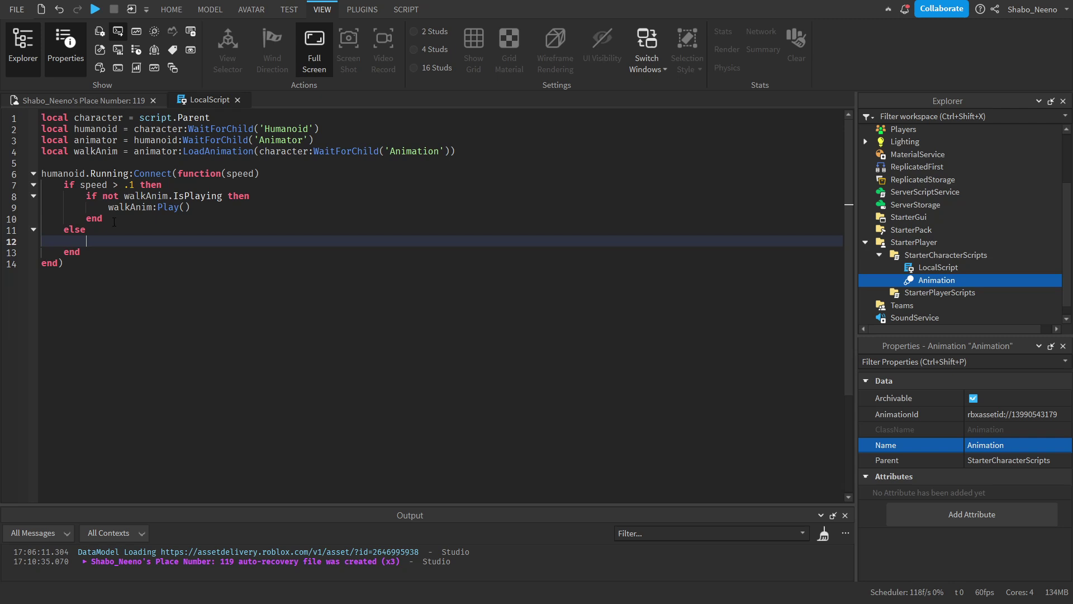
Copy the three-line "if not walkAnim.IsPlaying" block and paste it into the else branch.
{"action": "left_click", "coordinate": [109, 217]}
{"action": "left_click_drag", "start_coordinate": [110, 216], "coordinate": [86, 198]}
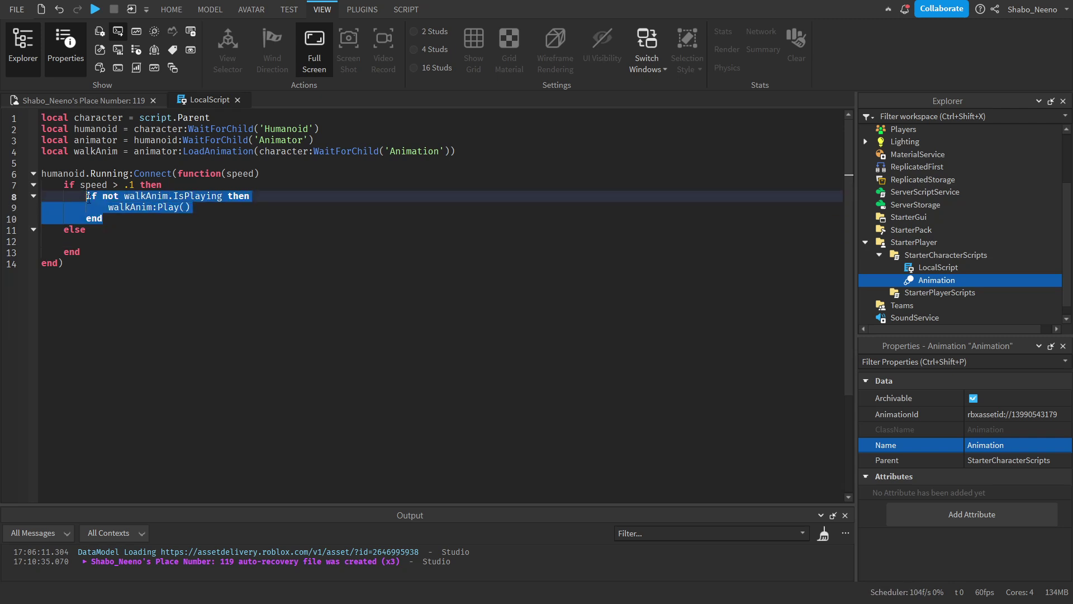
{"action": "right_click", "coordinate": [96, 196]}
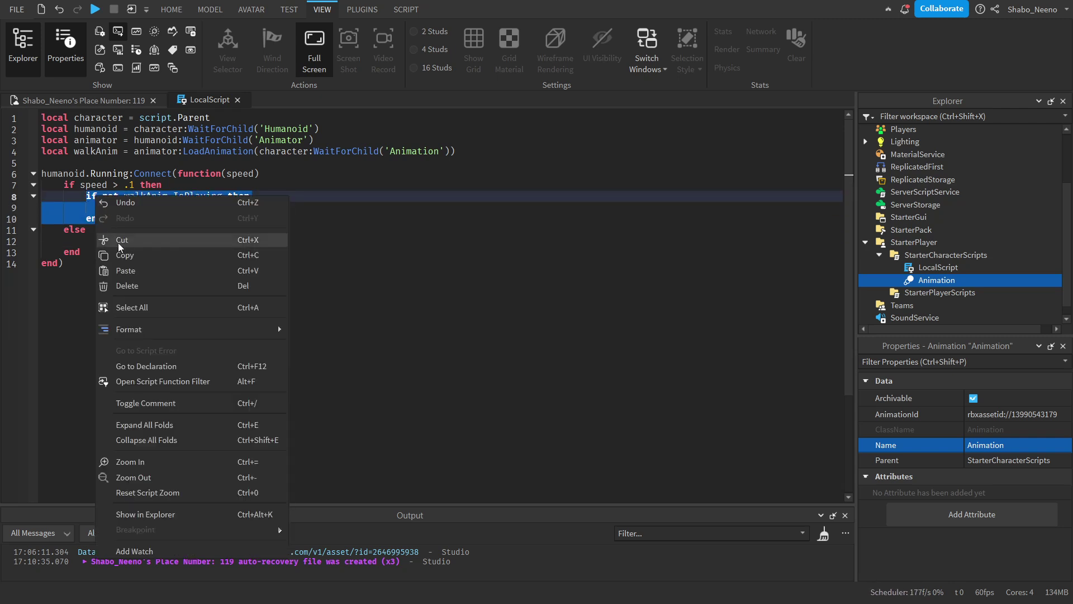
{"action": "left_click", "coordinate": [118, 249]}
{"action": "left_click", "coordinate": [58, 242]}
{"action": "key", "text": "ctrl+v"}
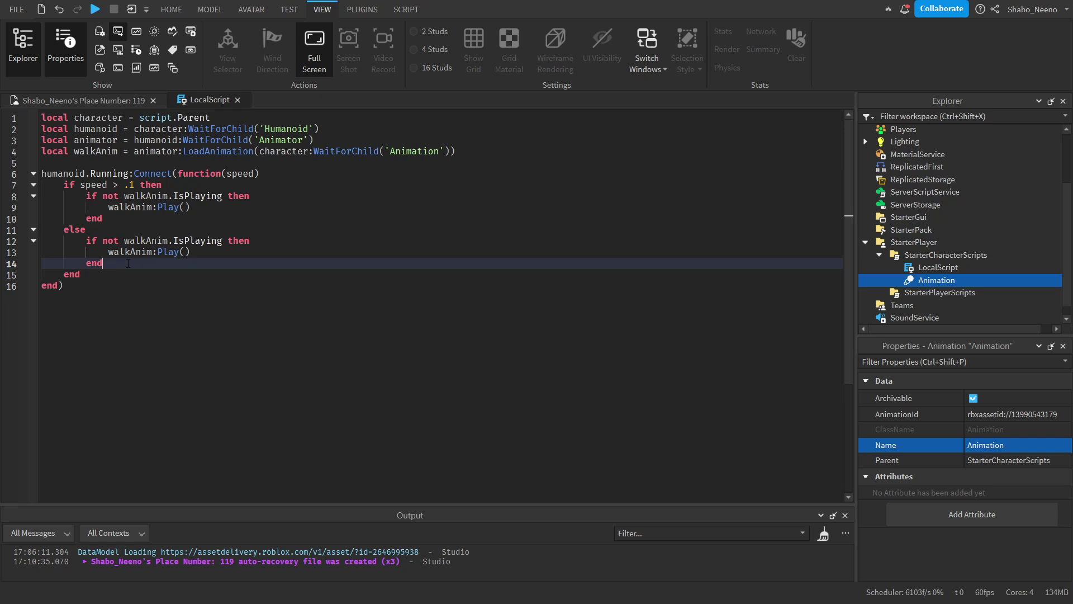
In the else branch, remove "not" from the IsPlaying condition and change the call to "walkAnim:Stop()".
{"action": "double_click", "coordinate": [105, 242]}
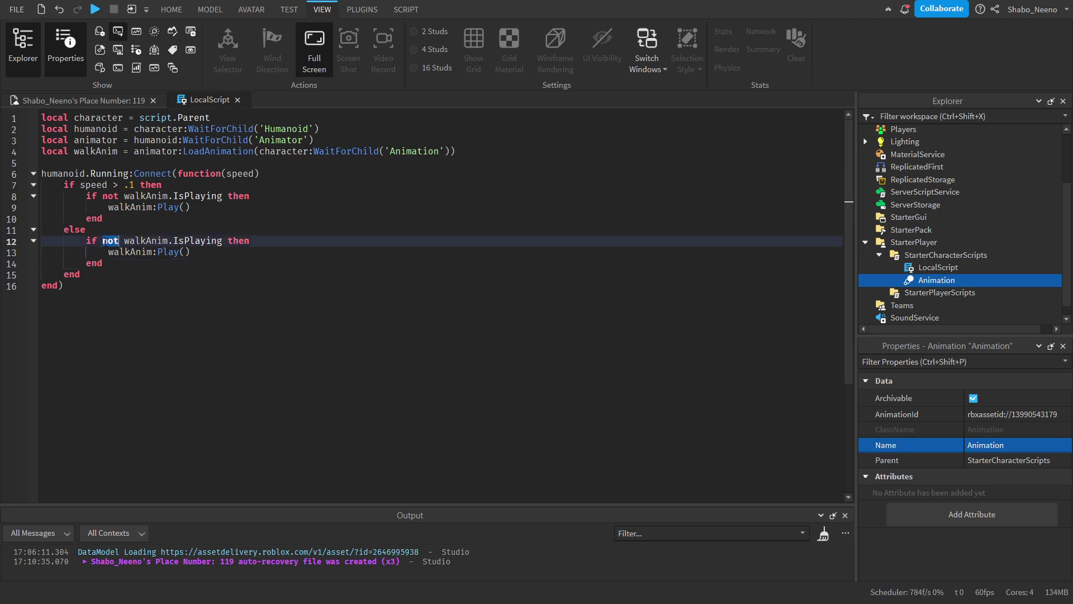
{"action": "key", "text": "BackSpace"}
{"action": "key", "text": "BackSpace"}
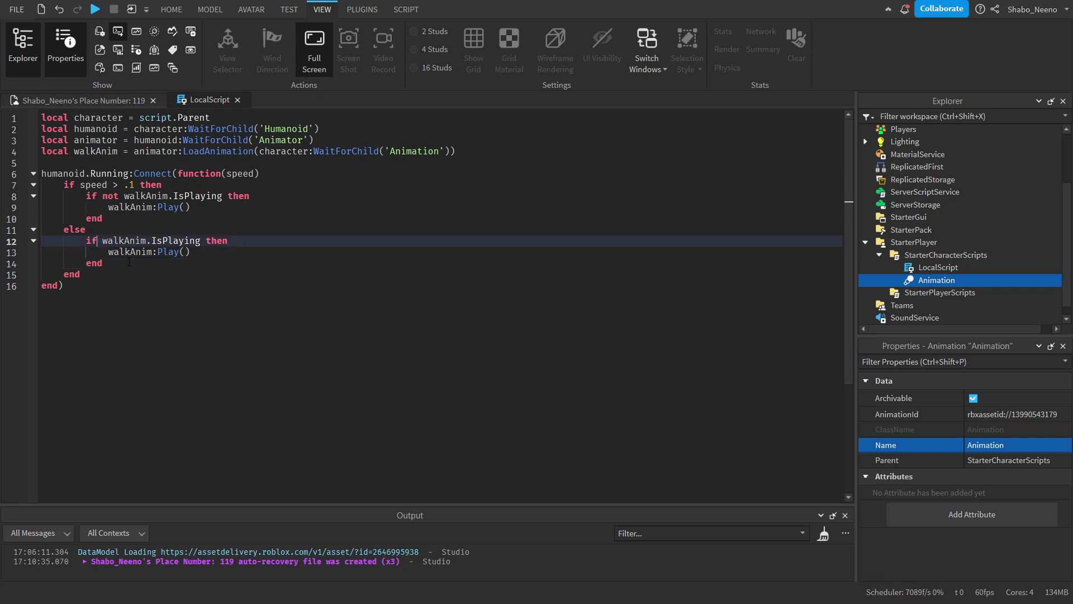
{"action": "double_click", "coordinate": [169, 252]}
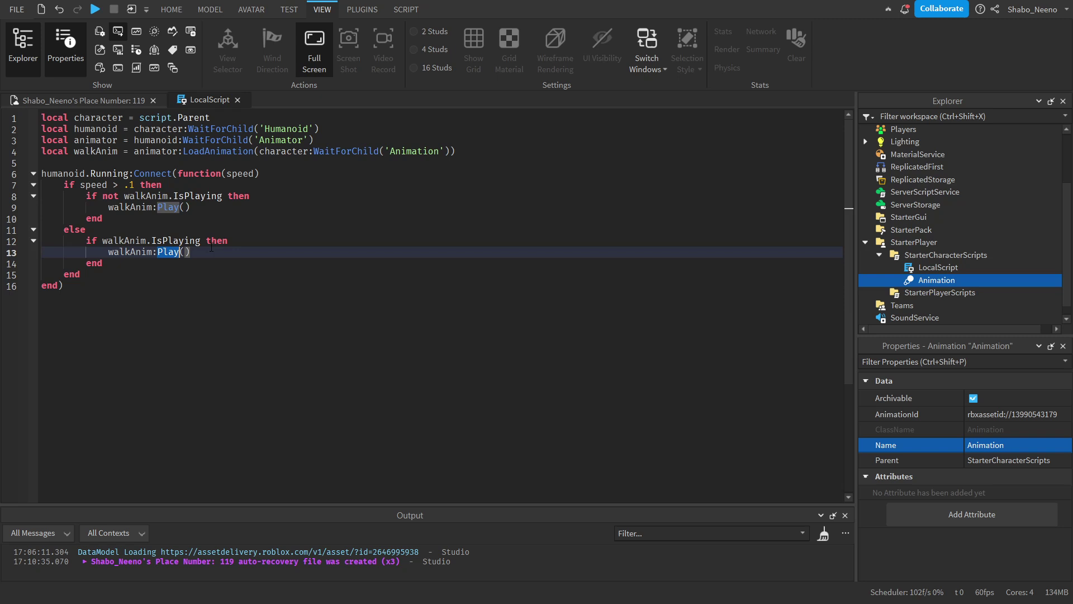
{"action": "type", "text": "Stop"}
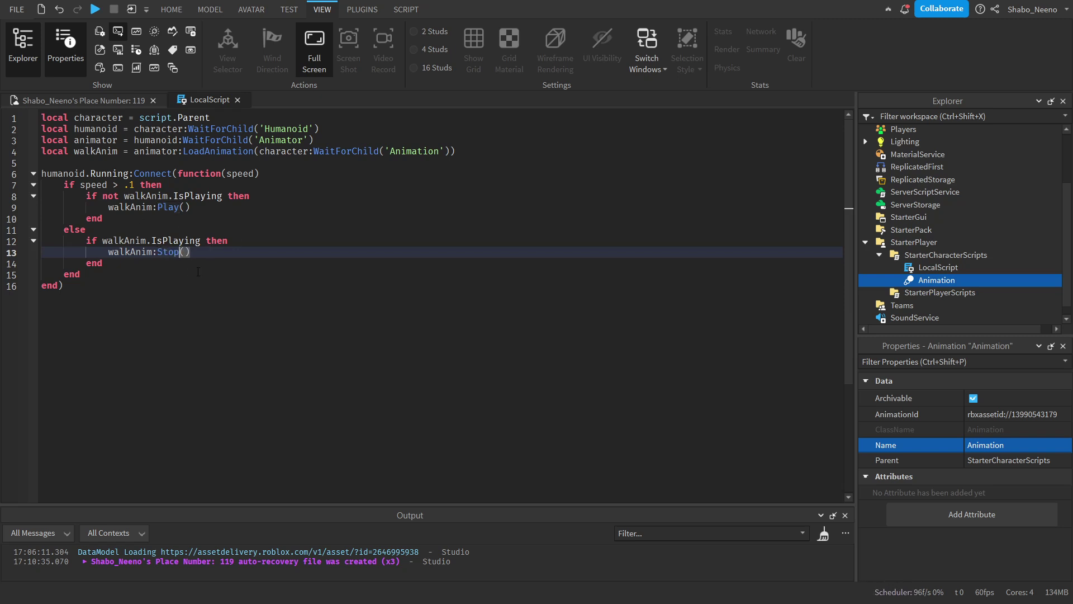
Insert the line "walkAnim:AdjustSpeed(speed/16)" between the first nested block's end and the else.
{"action": "key", "text": "Up"}
{"action": "key", "text": "Up"}
{"action": "key", "text": "Up"}
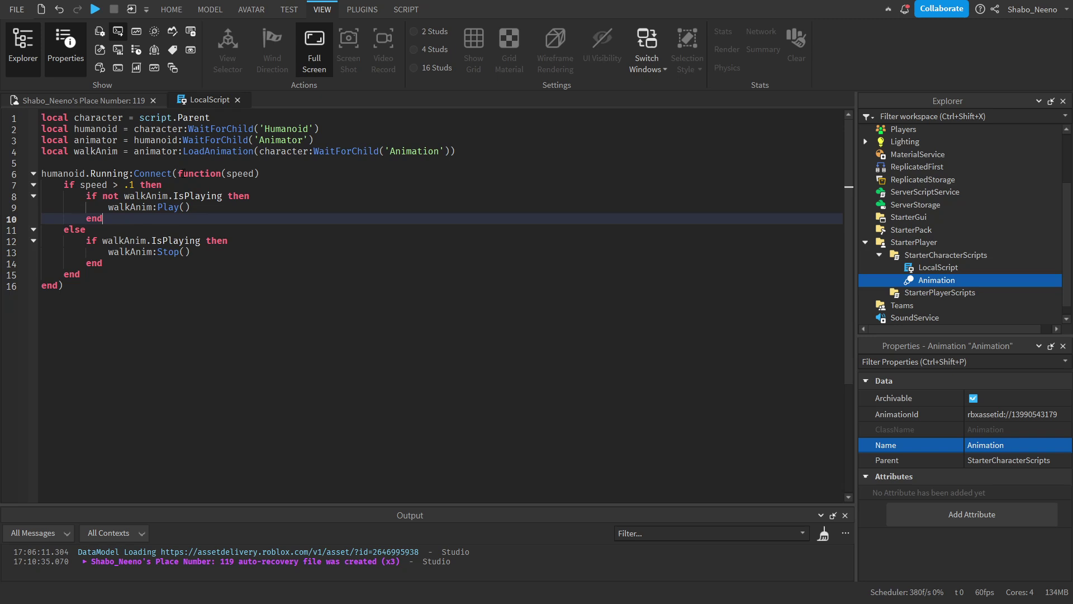
{"action": "key", "text": "Up"}
{"action": "key", "text": "Up"}
{"action": "key", "text": "Up"}
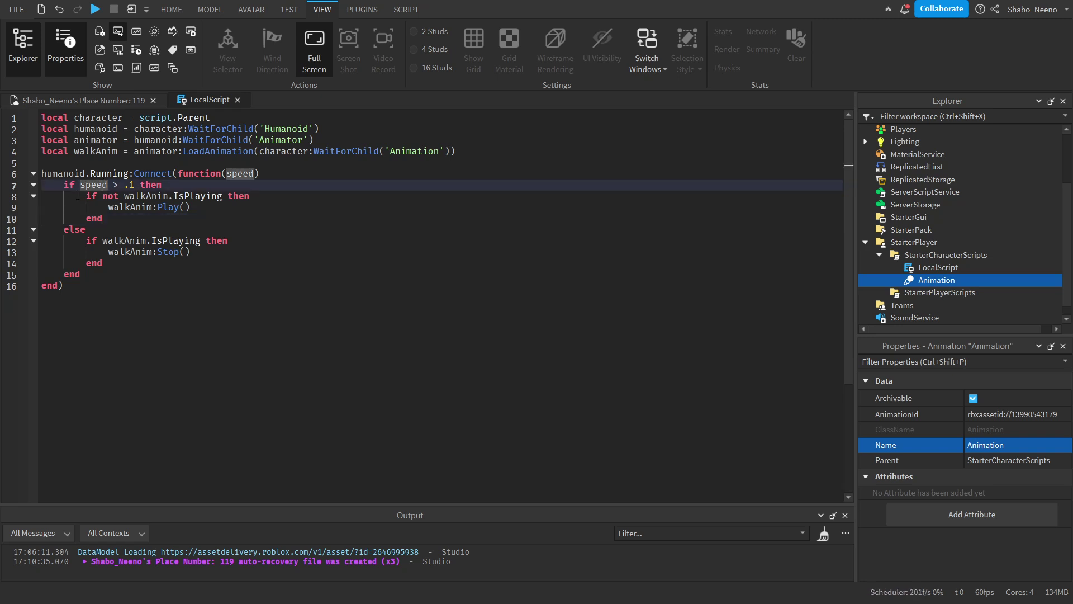
{"action": "key", "text": "Down"}
{"action": "key", "text": "Down"}
{"action": "key", "text": "Down"}
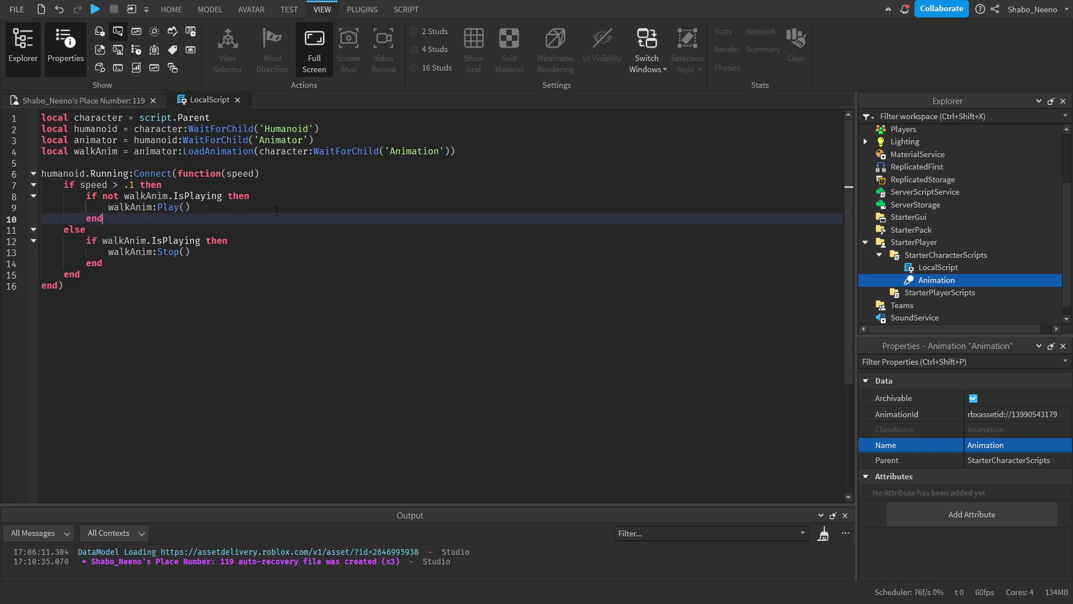
{"action": "key", "text": "Return"}
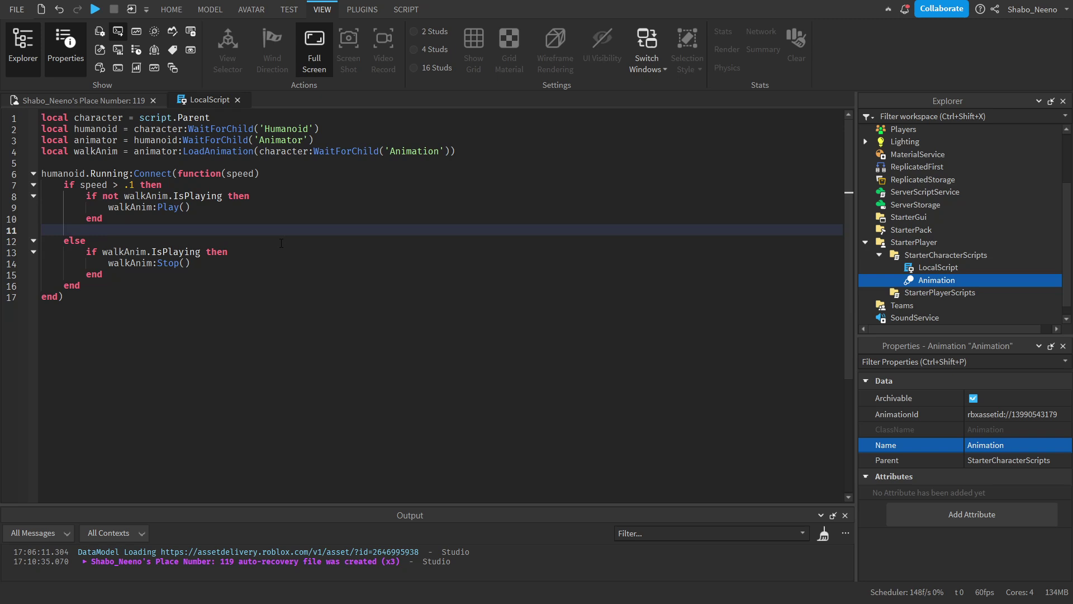
{"action": "type", "text": "walkAnim:AdjustSpeed(speed/16"}
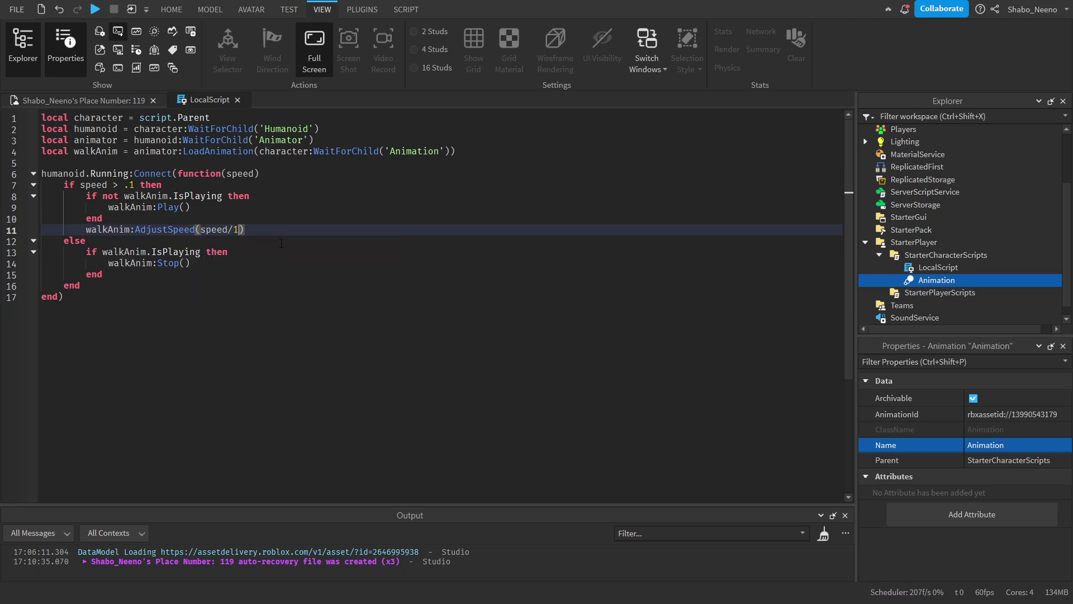
{"action": "left_click", "coordinate": [204, 230]}
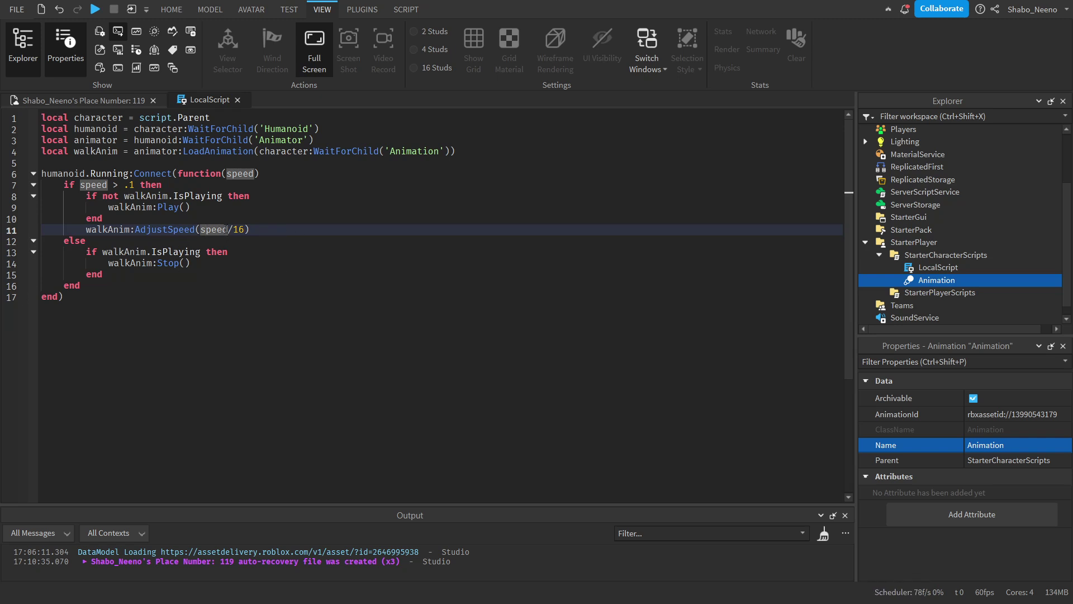
{"action": "left_click_drag", "start_coordinate": [200, 230], "coordinate": [244, 230]}
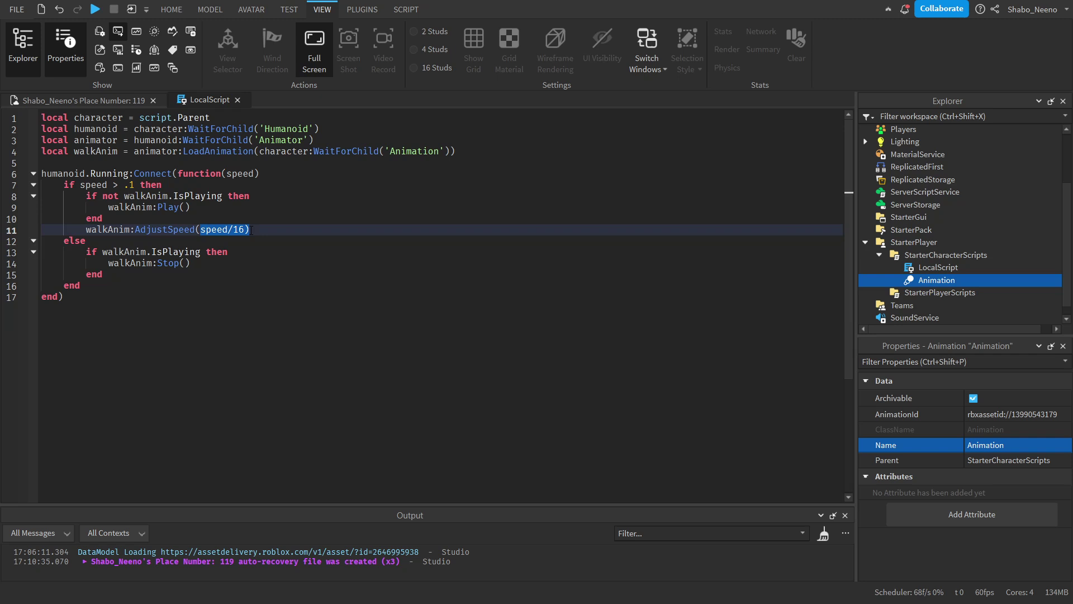
{"action": "left_click", "coordinate": [269, 239]}
{"action": "left_click", "coordinate": [244, 233]}
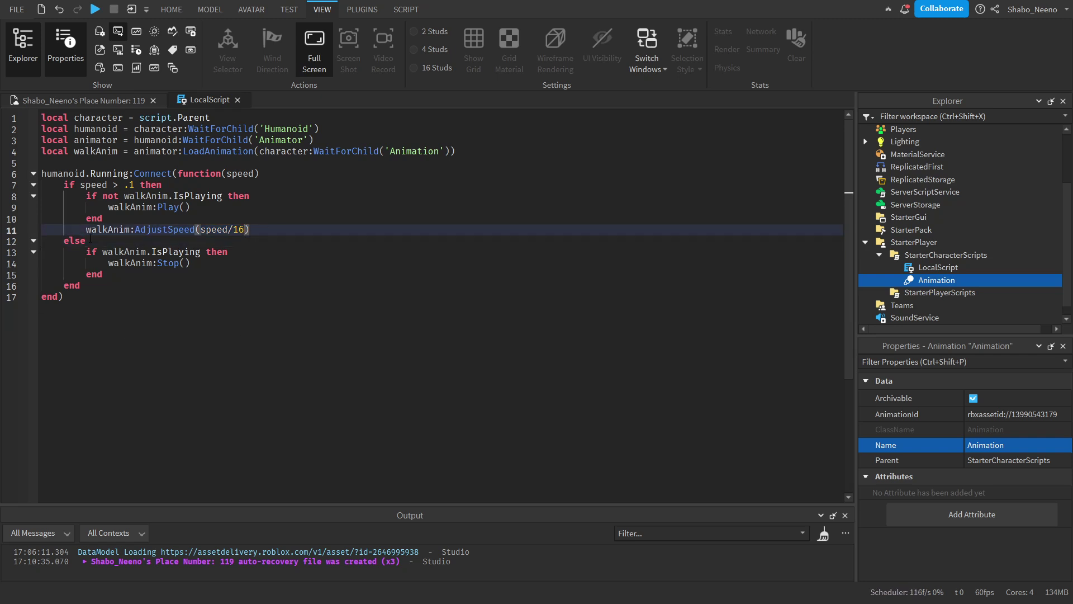
{"action": "left_click_drag", "start_coordinate": [81, 300], "coordinate": [41, 116]}
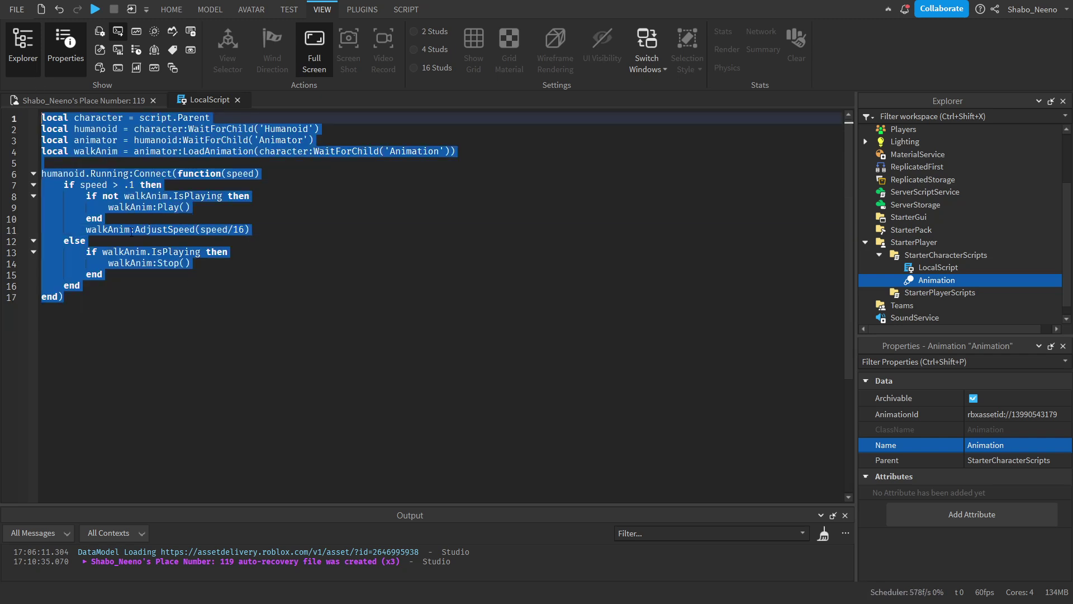
{"action": "left_click", "coordinate": [263, 229]}
{"action": "left_click", "coordinate": [235, 207]}
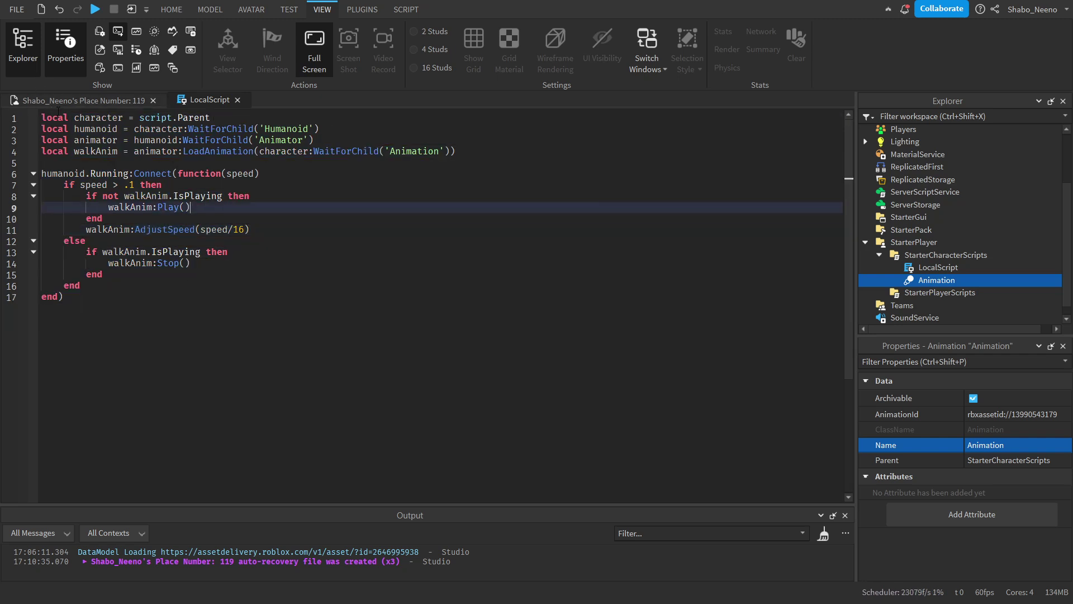
Playtest the place, walk and jump around with the character to check the walk animation, and stop the test.
{"action": "left_click", "coordinate": [66, 103]}
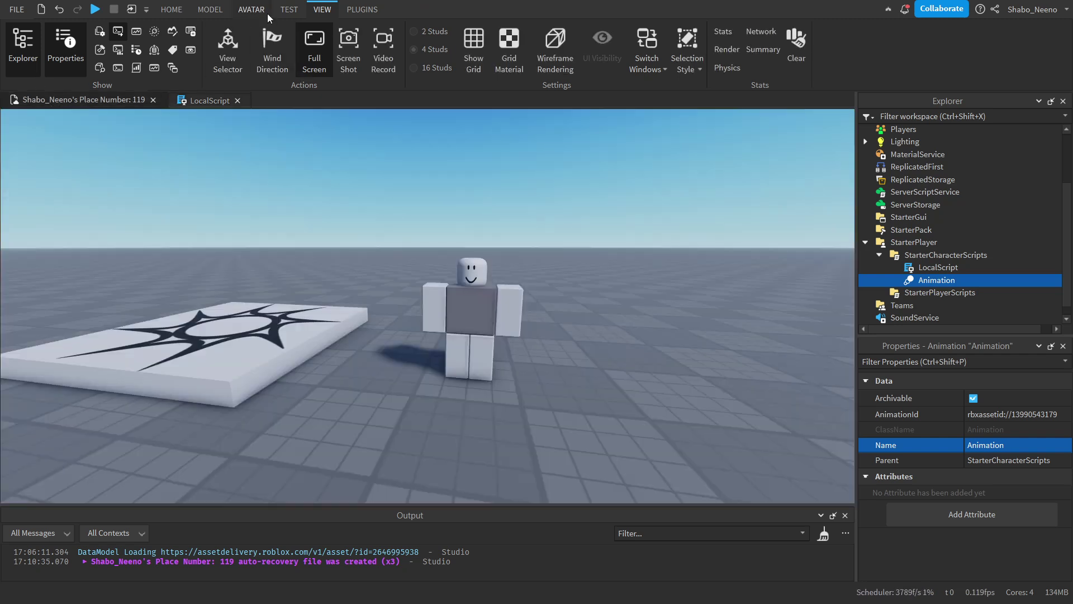
{"action": "left_click", "coordinate": [172, 10]}
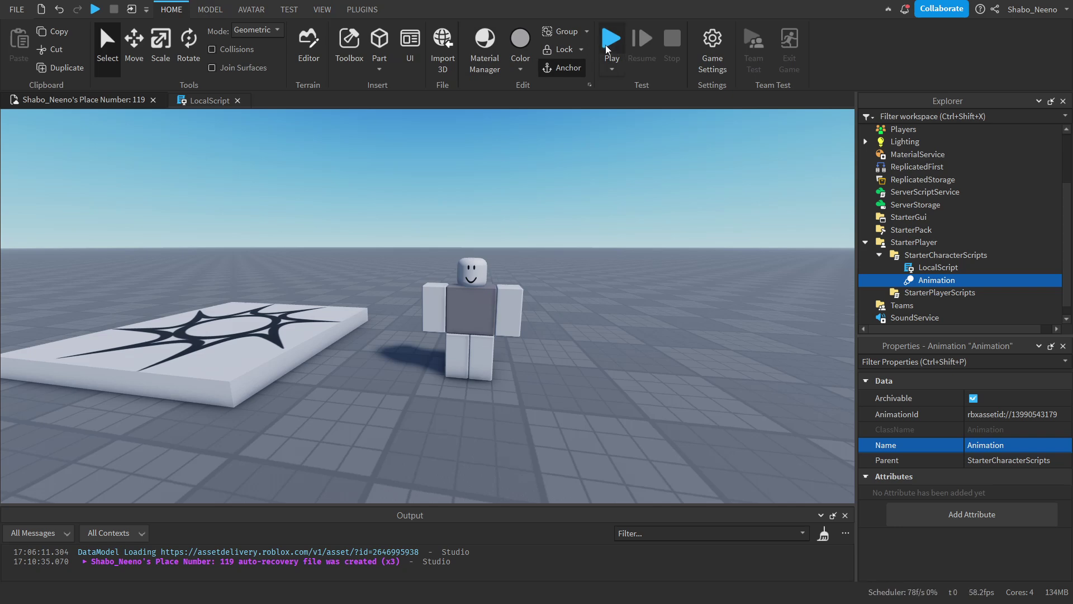
{"action": "left_click", "coordinate": [607, 49]}
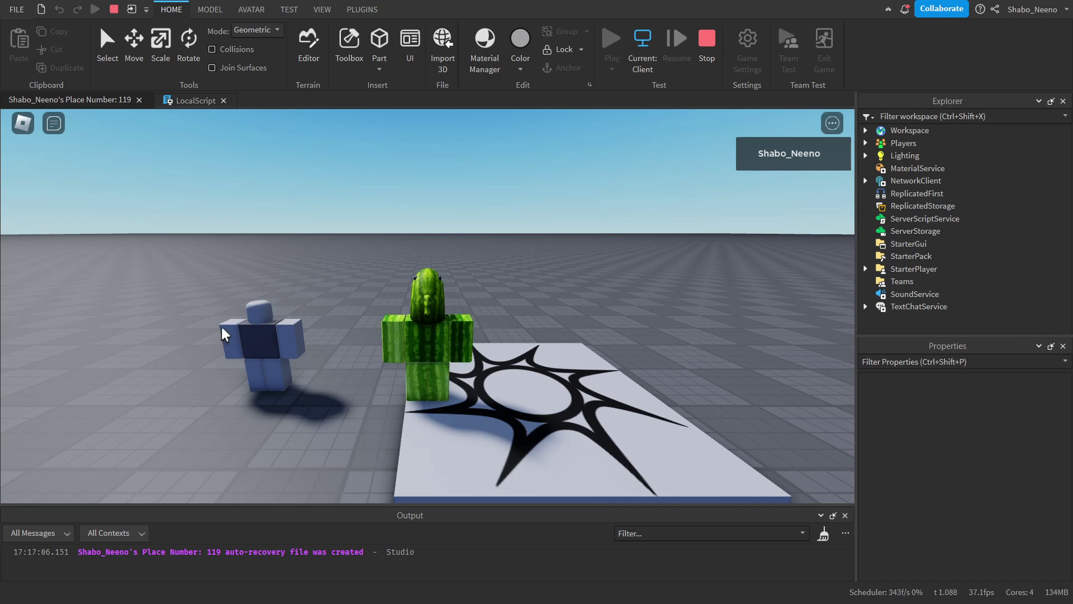
{"action": "key", "text": "d"}
{"action": "right_click_drag", "start_coordinate": [223, 334], "coordinate": [222, 334]}
{"action": "key", "text": "s"}
{"action": "key", "text": "d"}
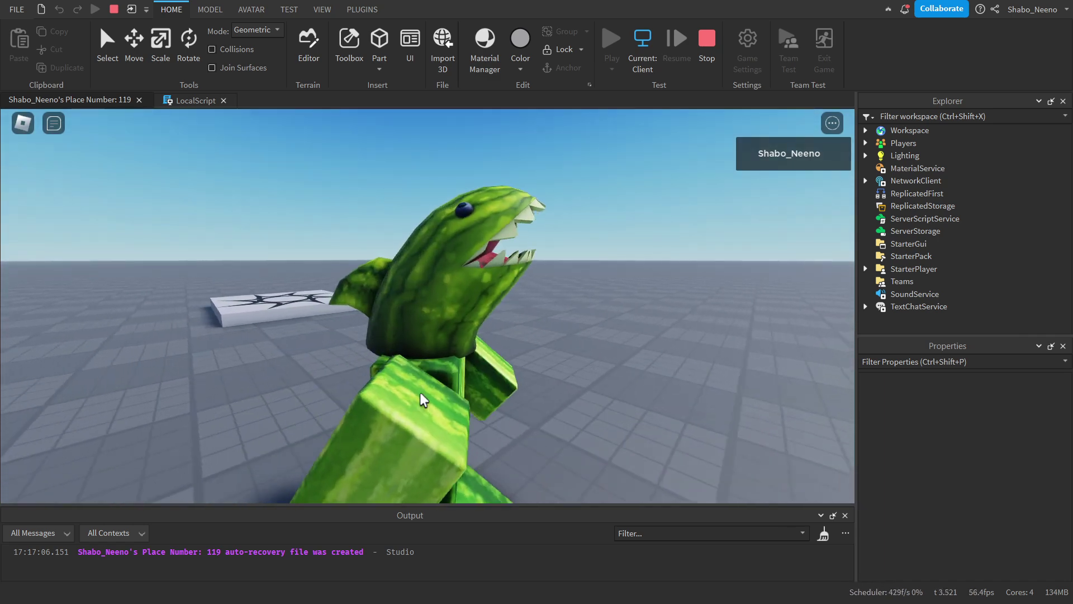
{"action": "key", "text": "s"}
{"action": "key", "text": "space"}
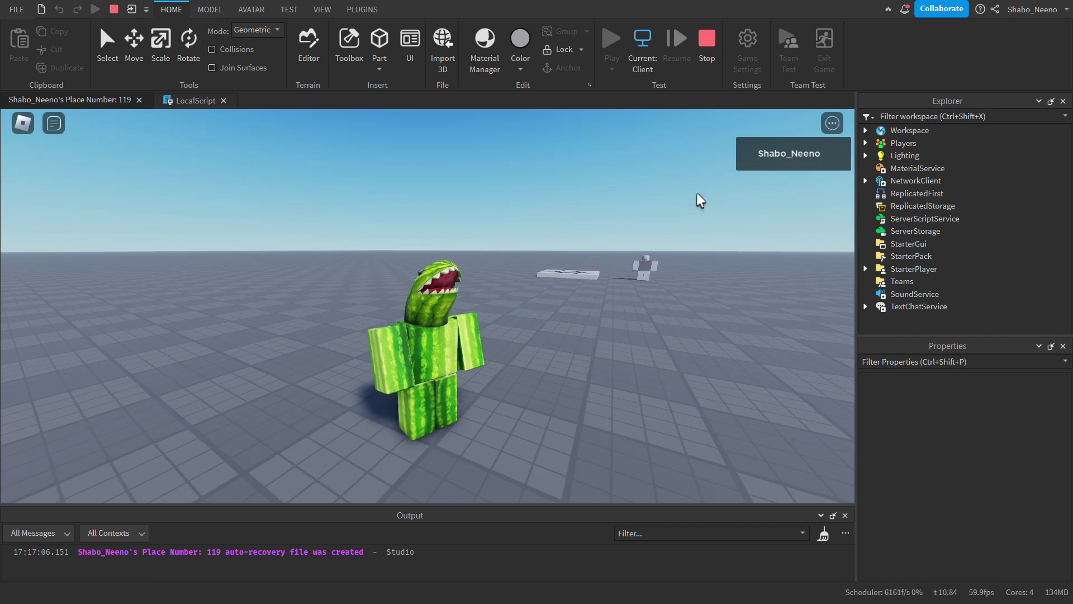
{"action": "left_click", "coordinate": [705, 67]}
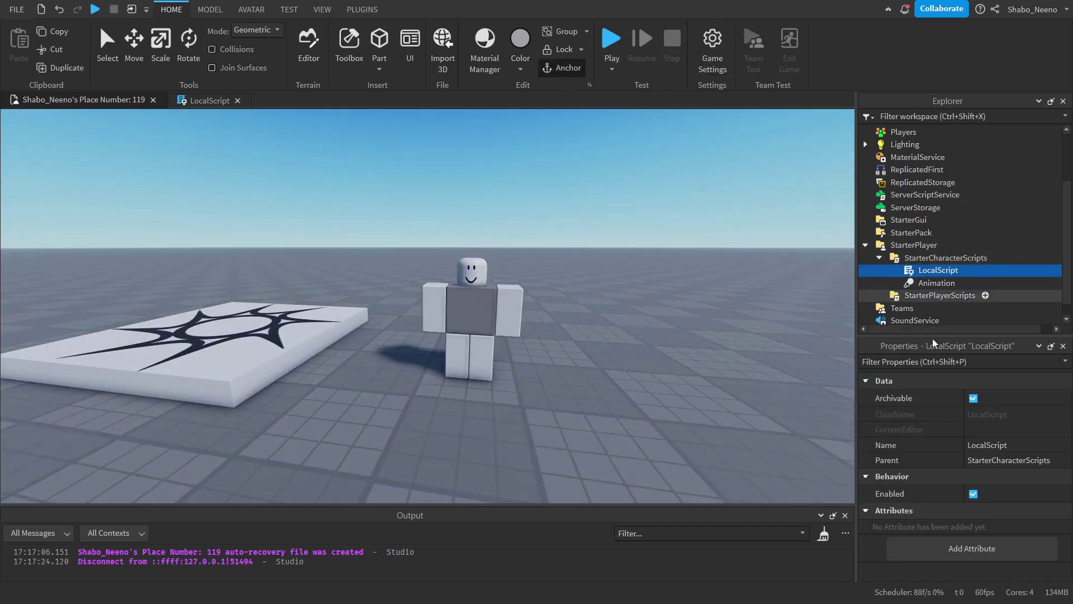
Rename the LocalScript in StarterCharacterScripts to "Animate".
{"action": "left_click", "coordinate": [1006, 448]}
{"action": "type", "text": "Animate"}
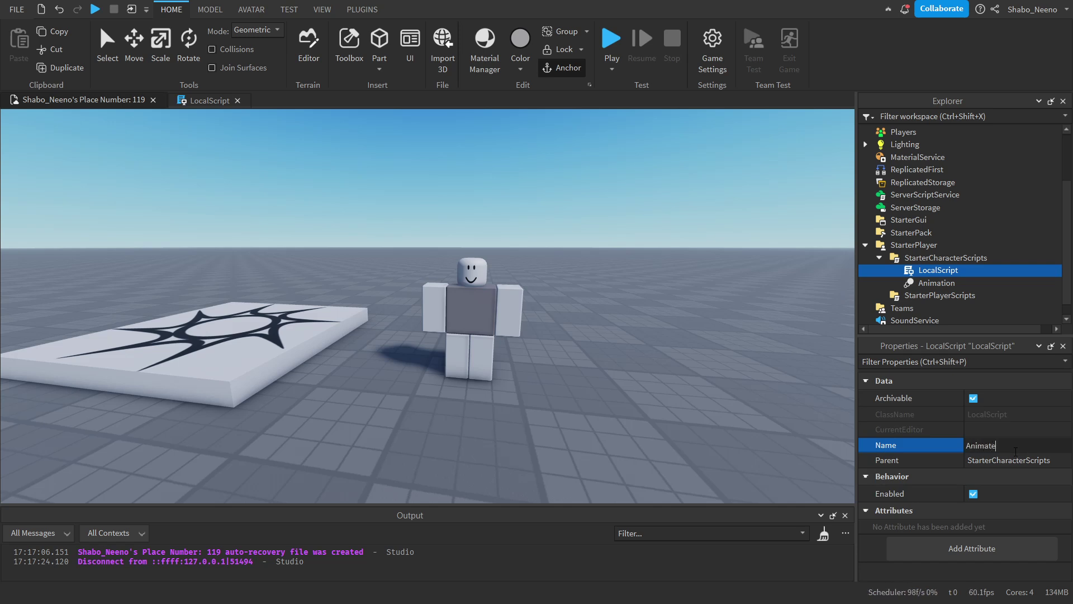
{"action": "key", "text": "Return"}
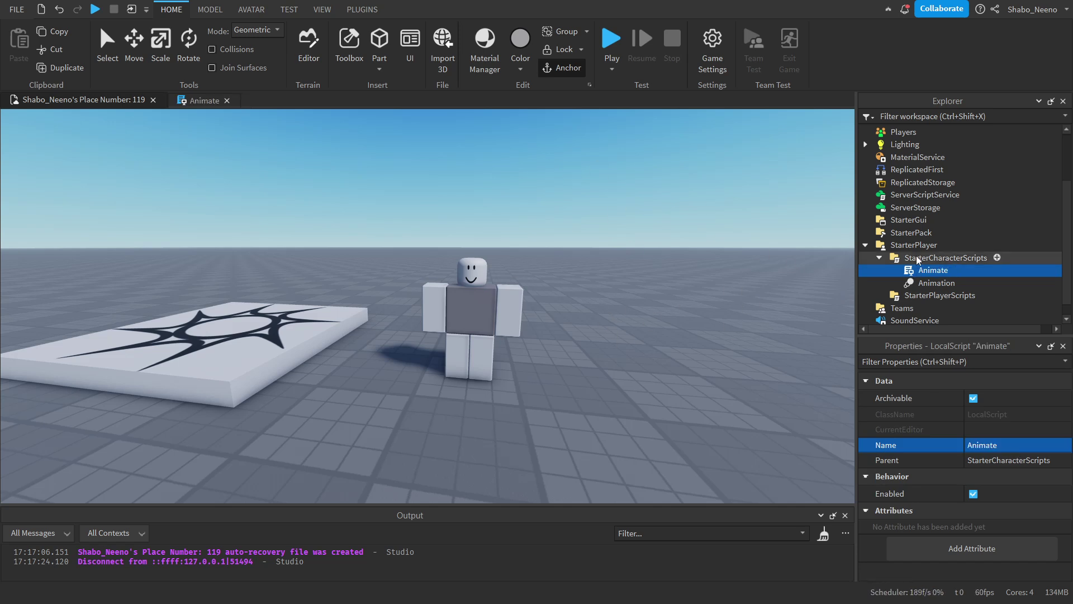
{"action": "left_click", "coordinate": [995, 258]}
{"action": "right_click_drag", "start_coordinate": [632, 315], "coordinate": [651, 288]}
{"action": "left_click", "coordinate": [957, 270]}
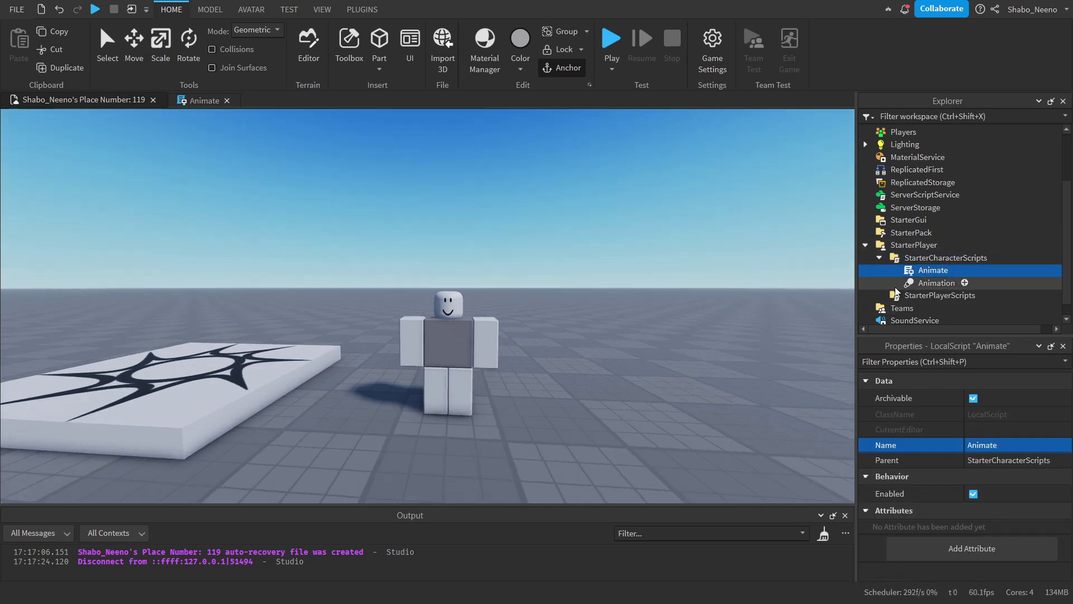
{"action": "left_click", "coordinate": [203, 102]}
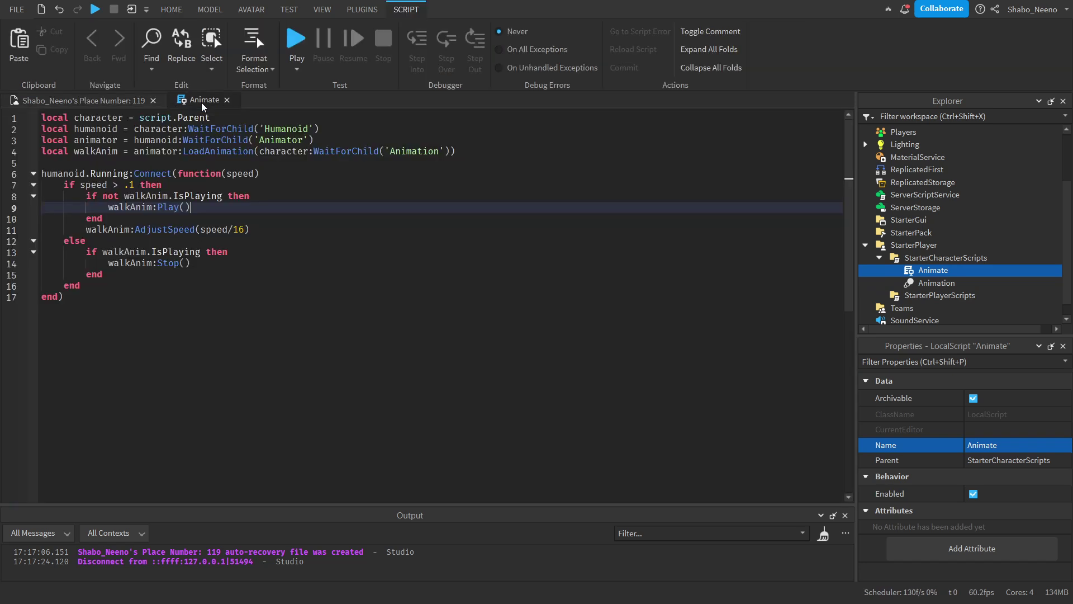
{"action": "left_click", "coordinate": [56, 100]}
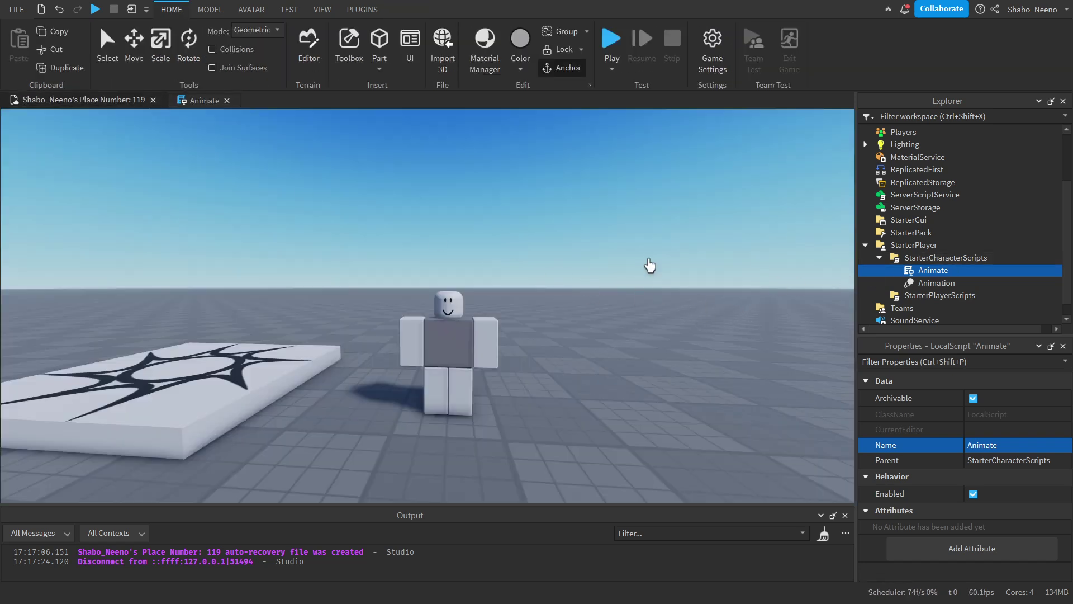
{"action": "right_click_drag", "start_coordinate": [479, 287], "coordinate": [488, 276]}
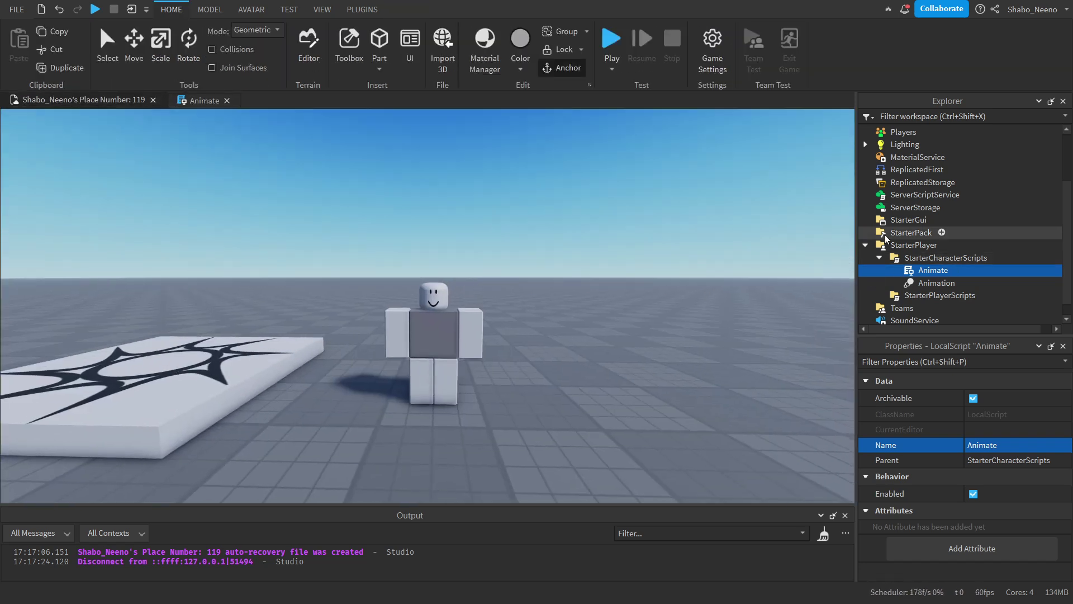
{"action": "left_click", "coordinate": [898, 260]}
{"action": "left_click", "coordinate": [910, 273]}
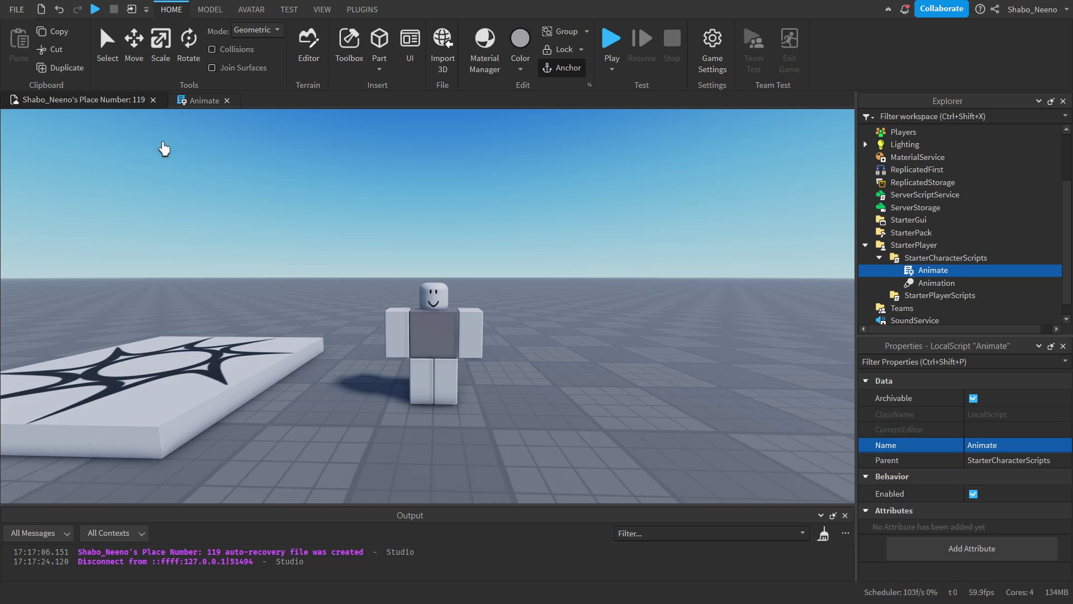
Playtest with the renamed script, inspect the player character's contents in the Workspace, and stop the test.
{"action": "left_click", "coordinate": [610, 39]}
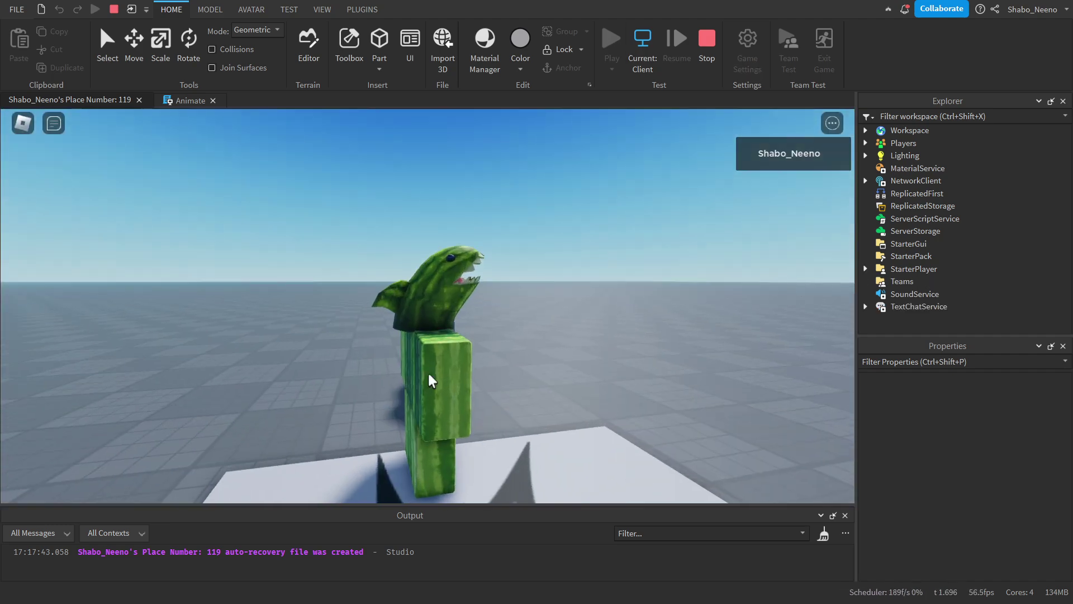
{"action": "key", "text": "d"}
{"action": "right_click_drag", "start_coordinate": [479, 317], "coordinate": [530, 312]}
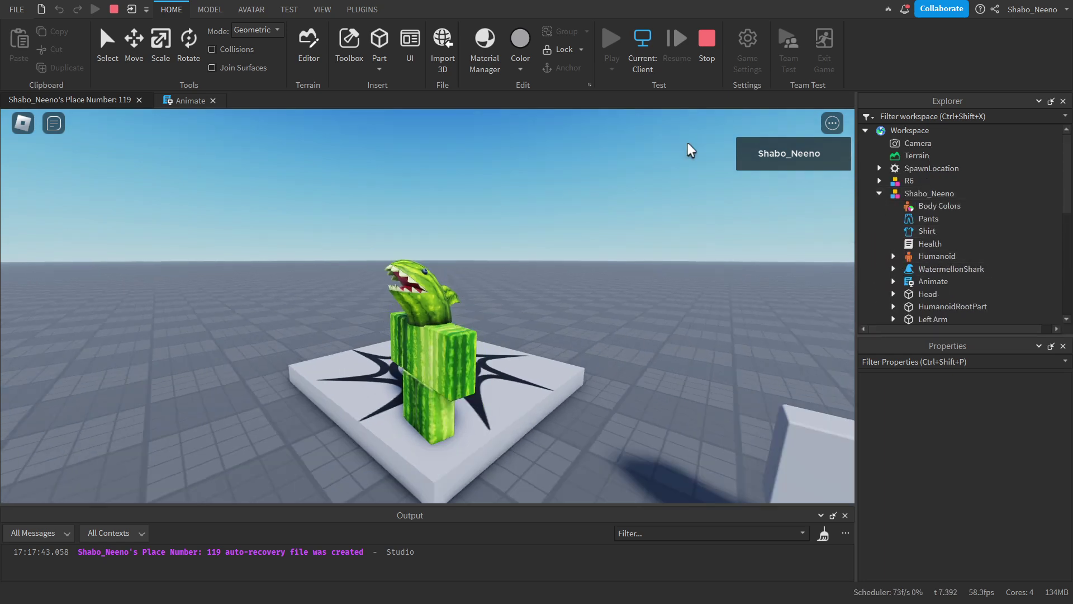
{"action": "left_click", "coordinate": [699, 47]}
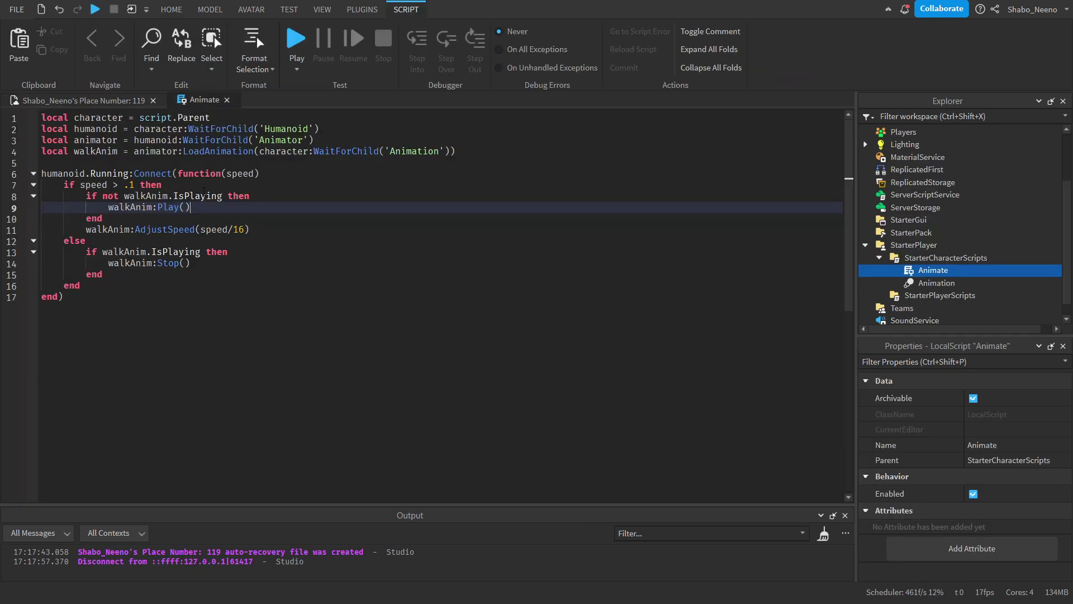
In the Animate script, copy the "local walkAnim" line and paste it on a new line directly below.
{"action": "left_click", "coordinate": [259, 355]}
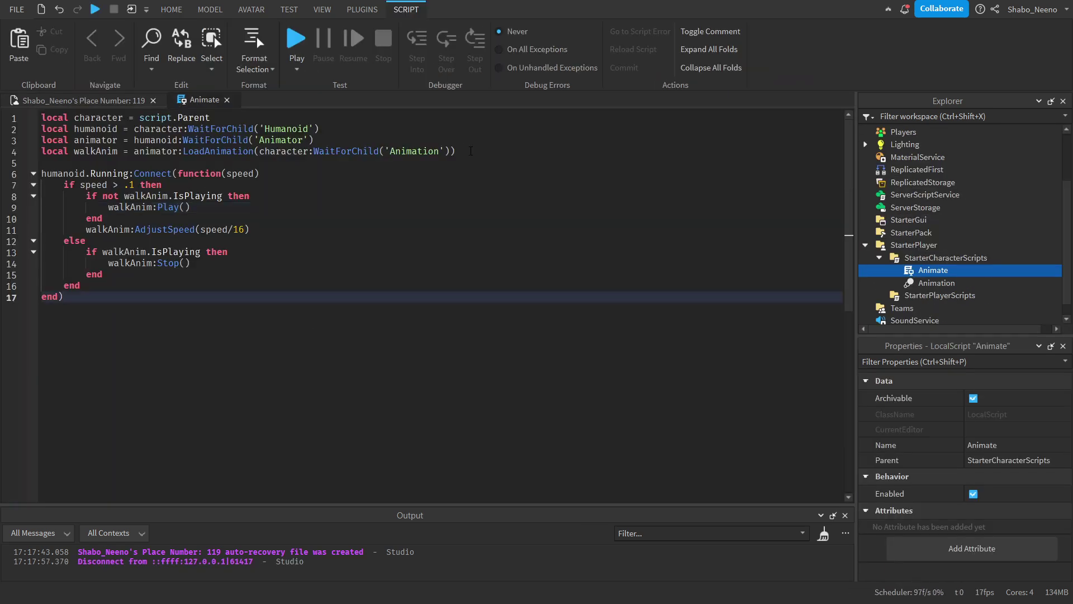
{"action": "triple_click", "coordinate": [448, 148]}
{"action": "key", "text": "ctrl+c"}
{"action": "right_click", "coordinate": [105, 151]}
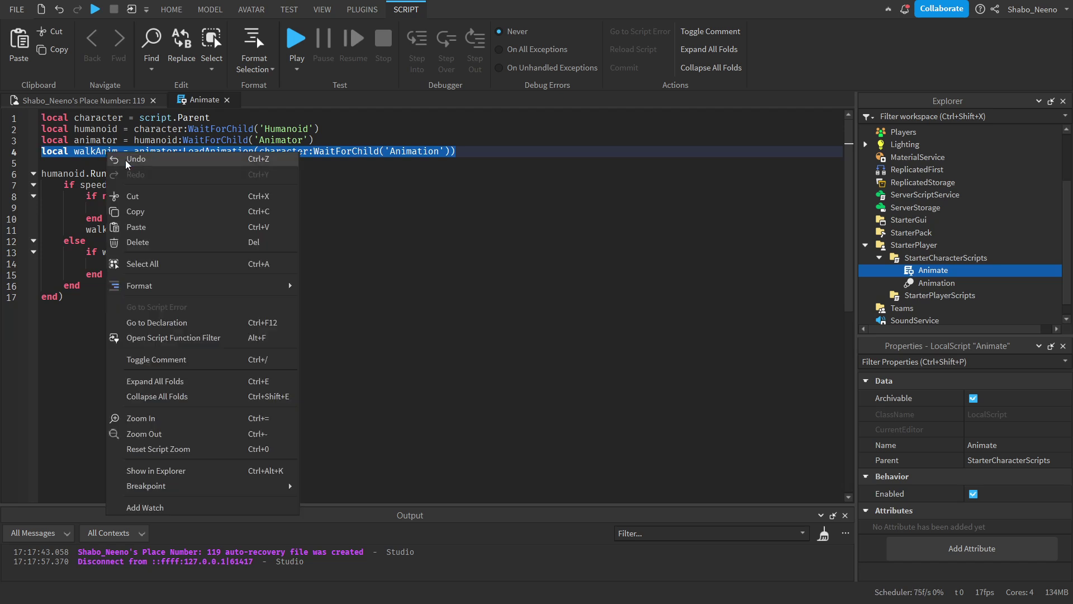
{"action": "left_click", "coordinate": [144, 213]}
{"action": "left_click", "coordinate": [475, 150]}
{"action": "key", "text": "Return"}
{"action": "key", "text": "ctrl+v"}
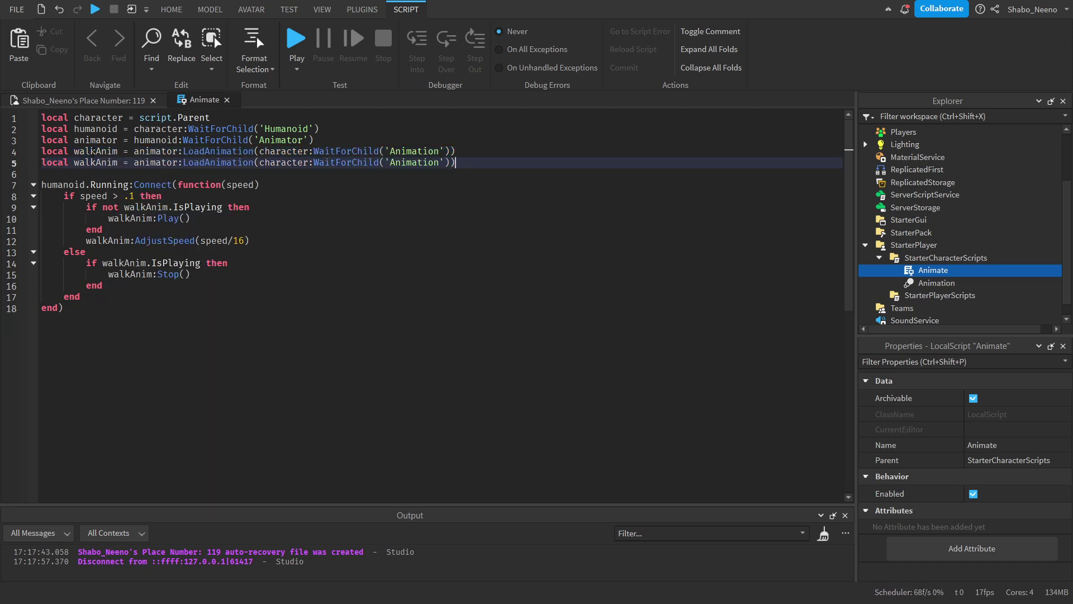
In the pasted line, change the variable to "jumpAnim" and the child name to 'Animation2'.
{"action": "double_click", "coordinate": [97, 162]}
{"action": "type", "text": "jumpAnim"}
{"action": "type", "text": "2"}
Below the Running handler, add a "humanoid.StateChanged:Connect" function with the parameters old and new.
{"action": "left_click", "coordinate": [280, 342]}
{"action": "key", "text": "Return"}
{"action": "key", "text": "Return"}
{"action": "type", "text": "hu"}
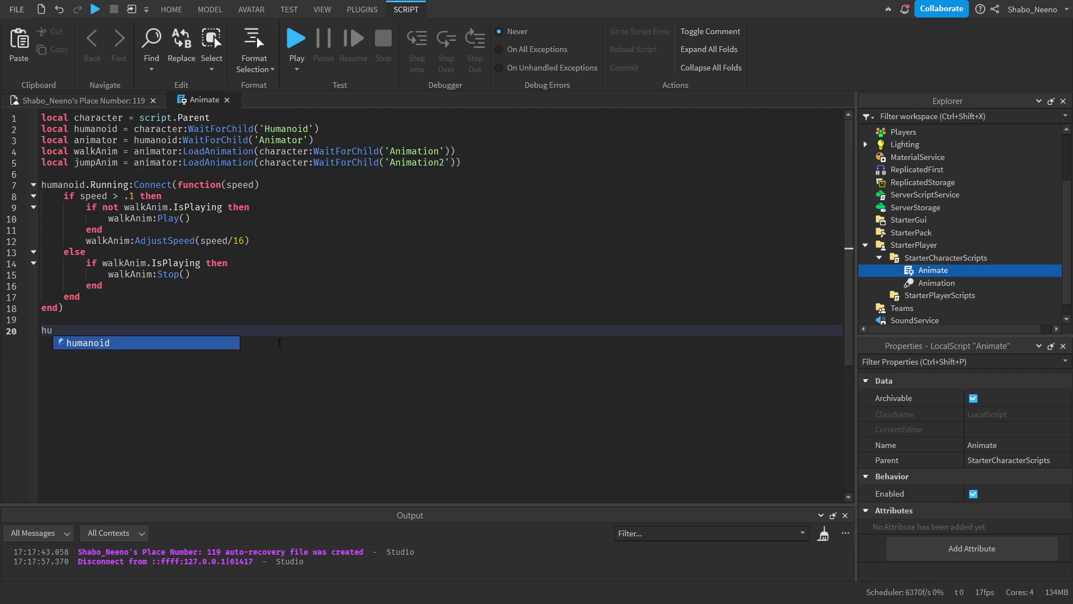
{"action": "key", "text": "Tab"}
{"action": "type", "text": ".StateChanged"}
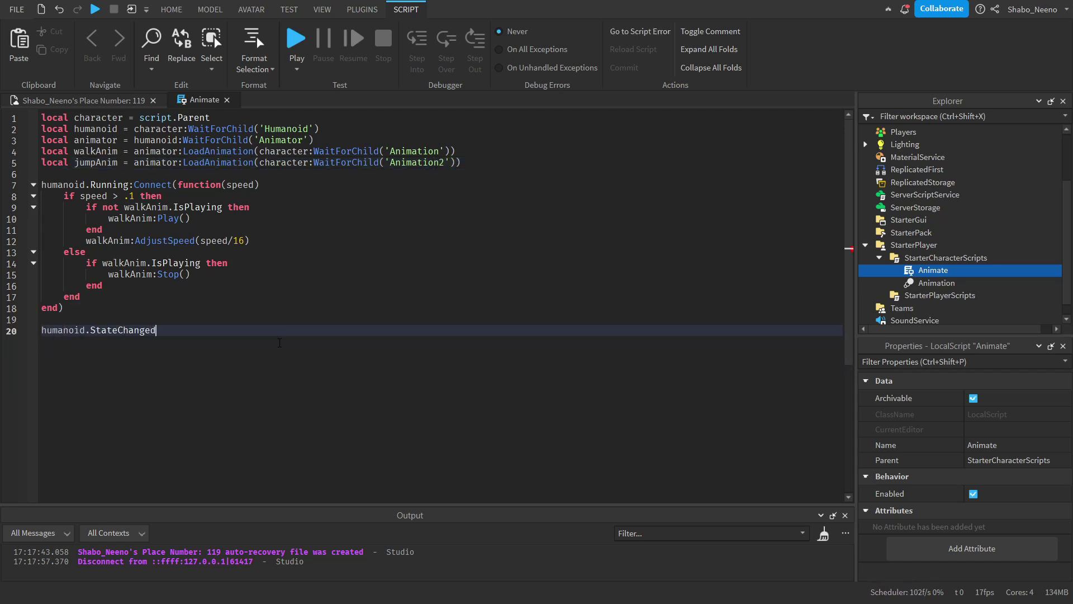
{"action": "type", "text": ":Connect(function(old,new)"}
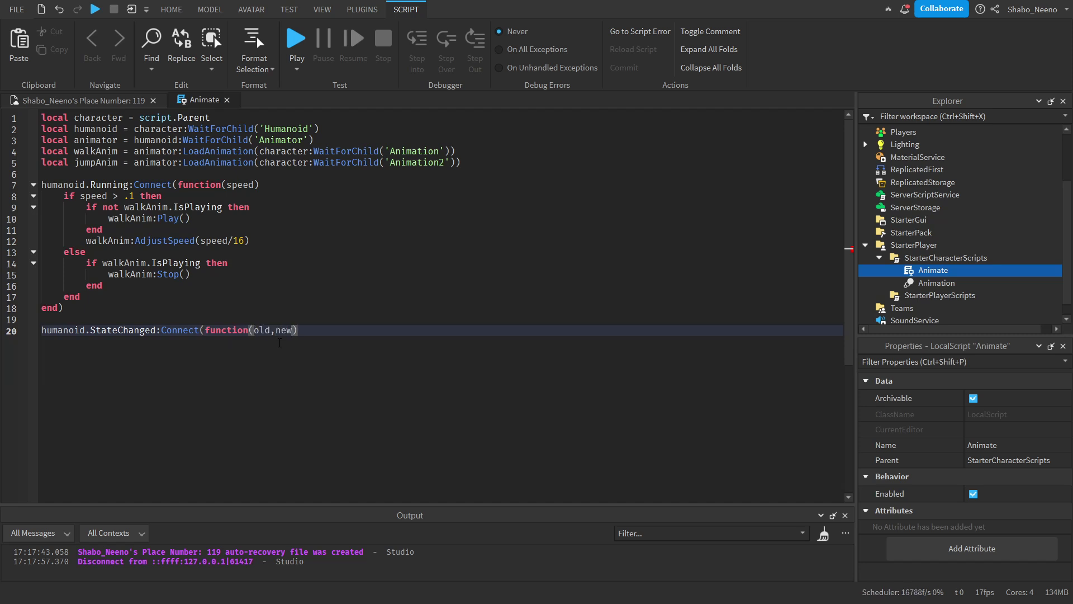
{"action": "key", "text": "Return"}
{"action": "left_click", "coordinate": [269, 342]}
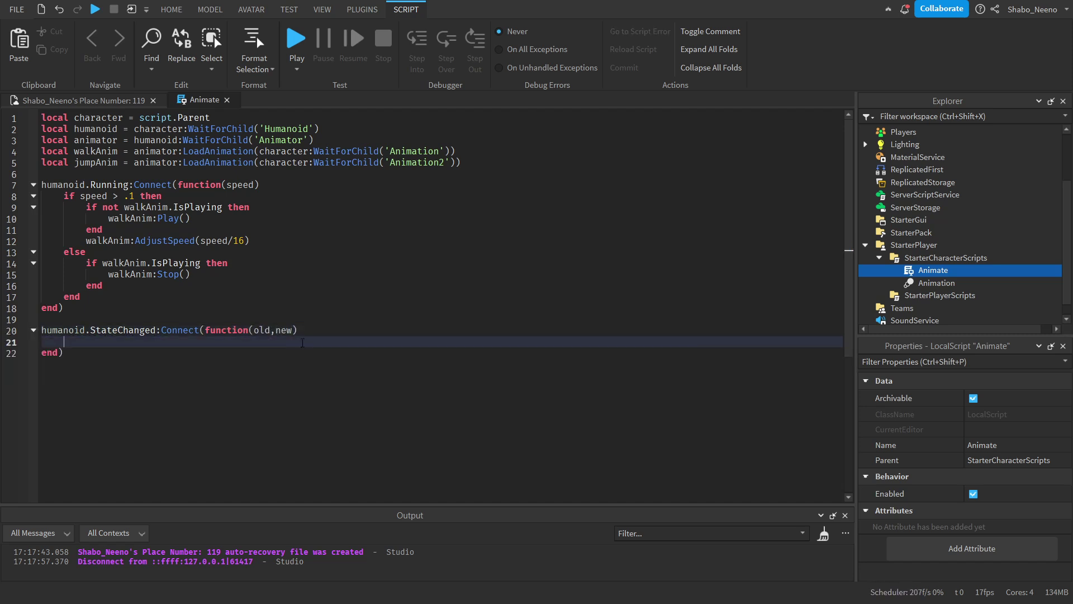
Inside the StateChanged handler, add "if new == Enum.HumanoidStateType.Jumping then" with the call "jumpAnim:Play()".
{"action": "type", "text": "if new == Enum"}
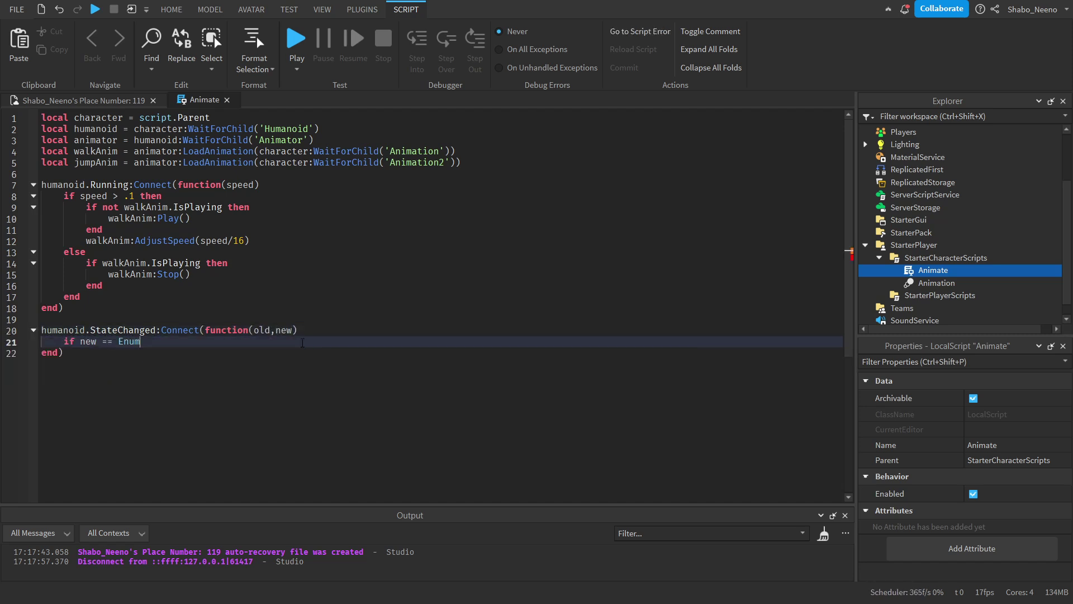
{"action": "type", "text": ".humanoidStateType.Jumping then"}
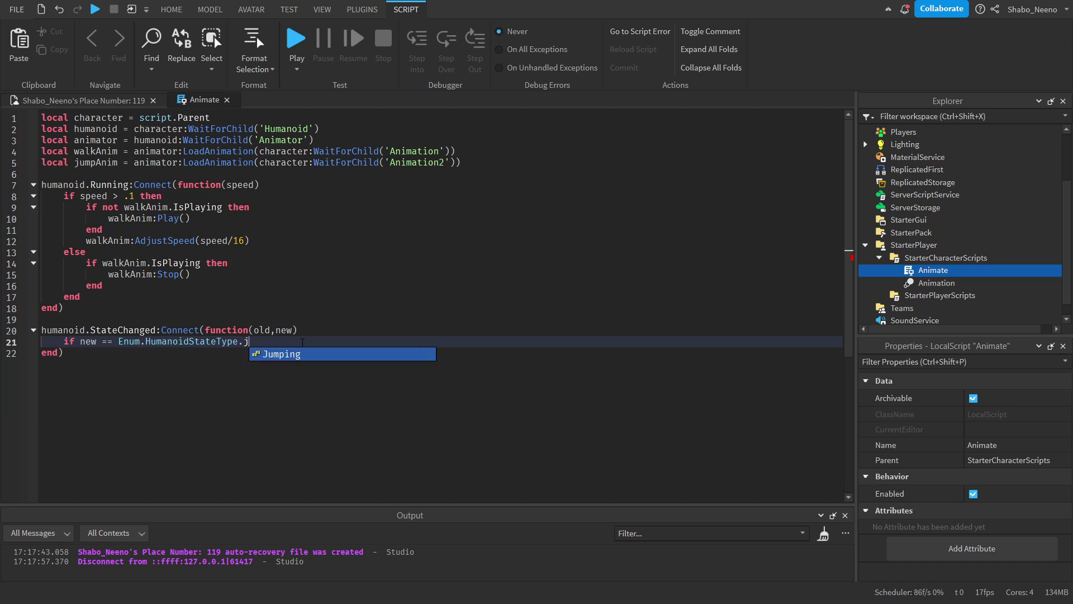
{"action": "key", "text": "Return"}
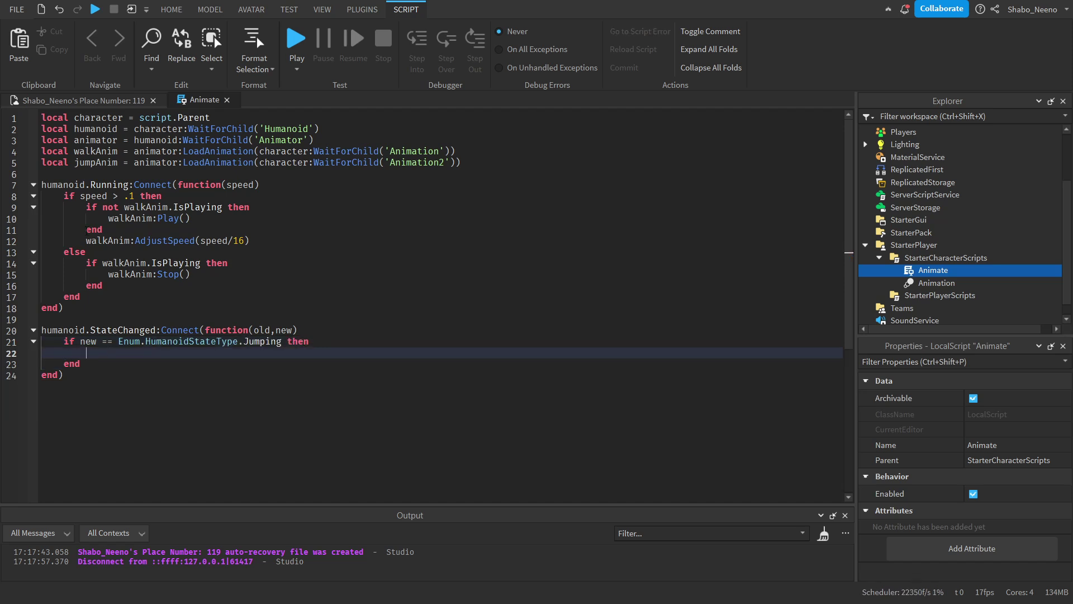
{"action": "type", "text": "j"}
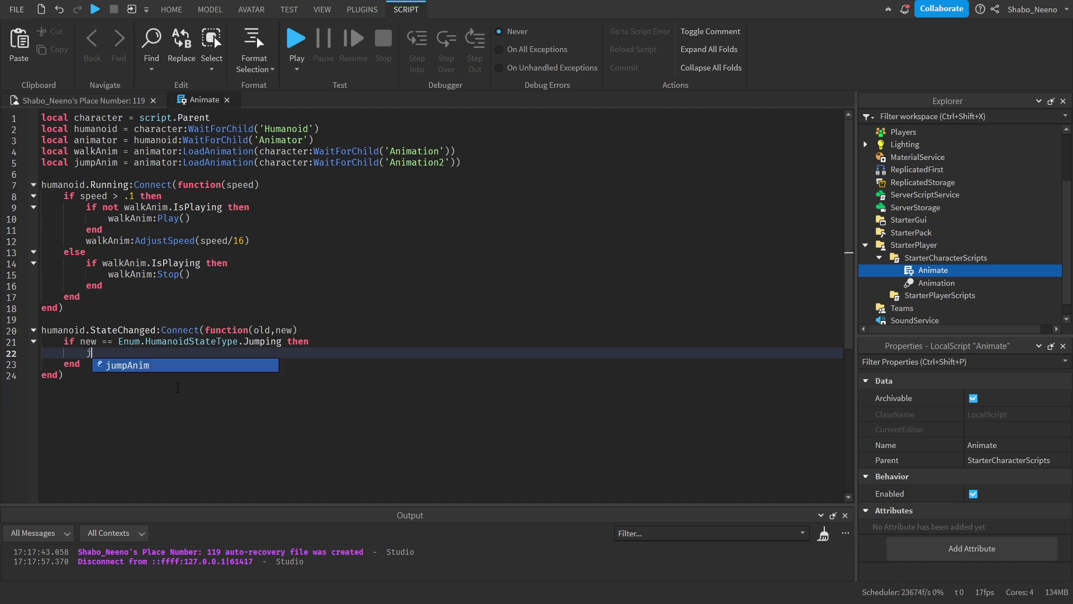
{"action": "type", "text": "umpAnim:Play()"}
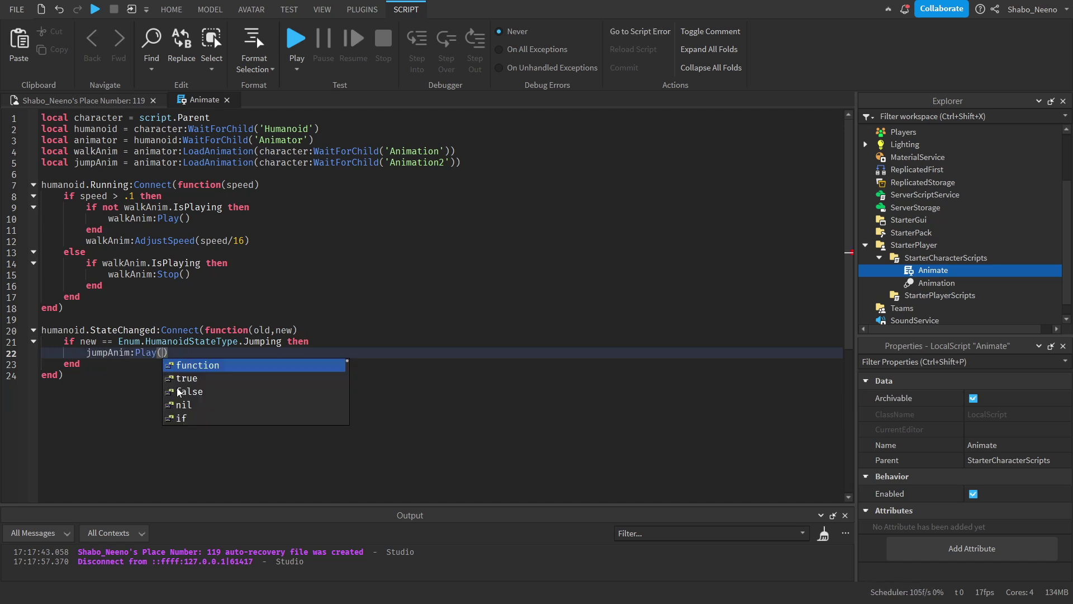
{"action": "key", "text": "Down"}
{"action": "left_click_drag", "start_coordinate": [65, 375], "coordinate": [41, 330]}
{"action": "left_click", "coordinate": [64, 375]}
{"action": "left_click", "coordinate": [169, 353]}
{"action": "key", "text": "Home"}
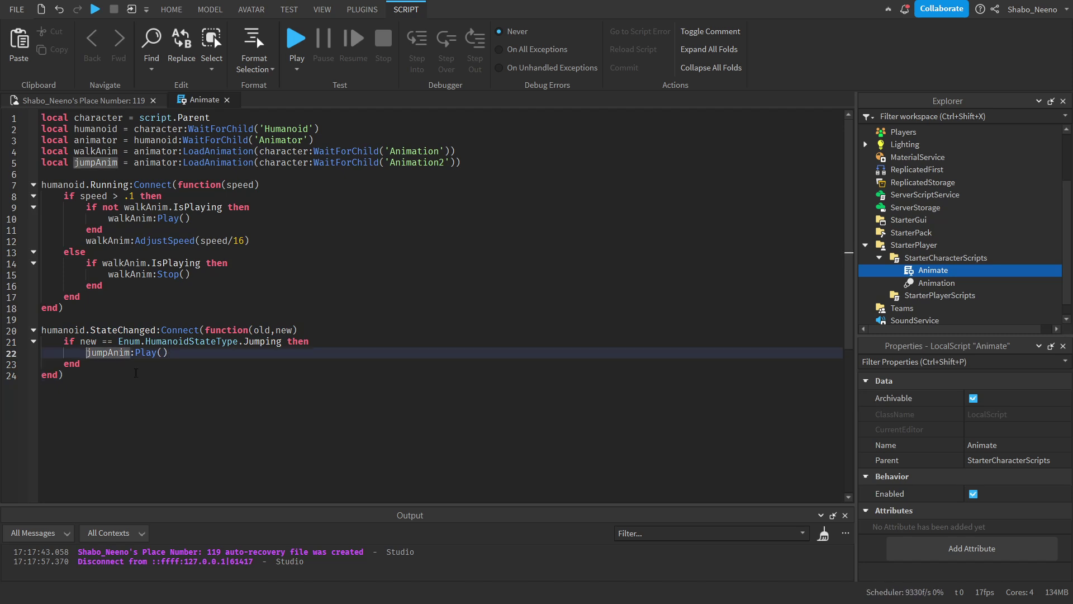
{"action": "left_click_drag", "start_coordinate": [157, 393], "coordinate": [48, 347]}
{"action": "left_click", "coordinate": [201, 426]}
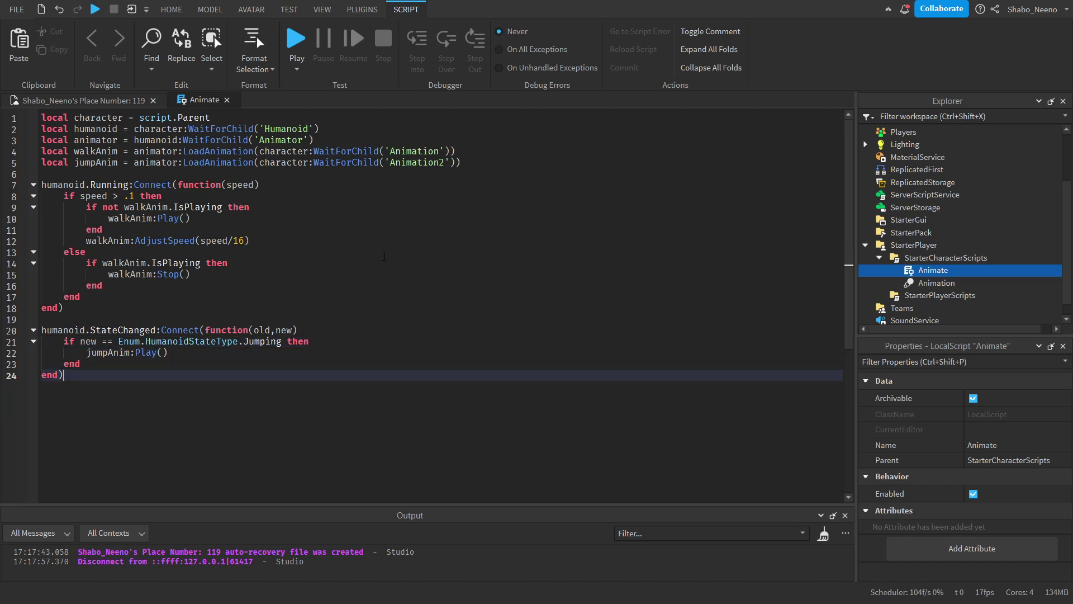